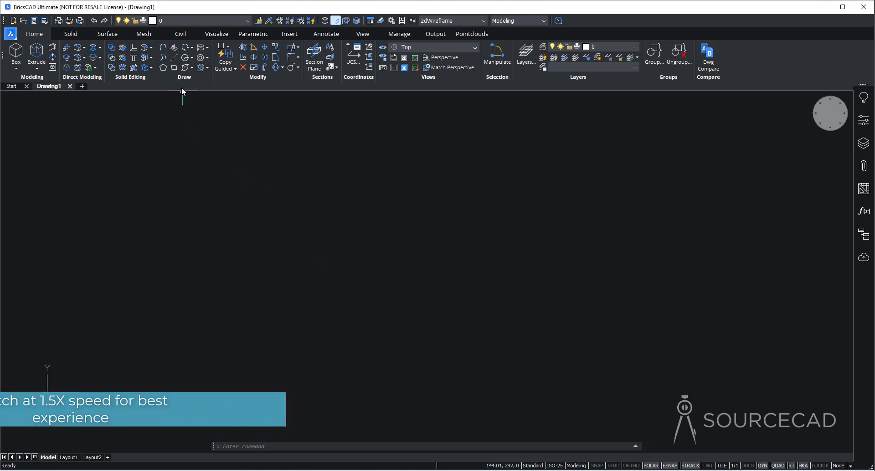
Draw a vertical line 20 mm long in the empty drawing
left_click(174, 58)
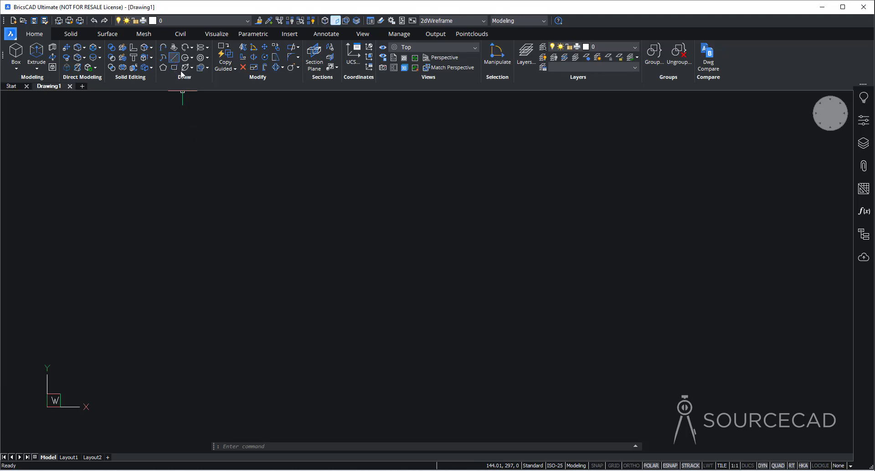
left_click(310, 293)
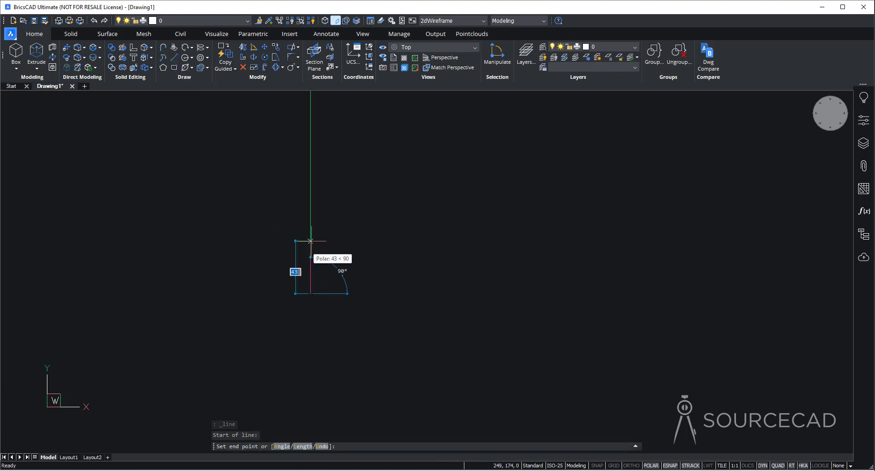
type("2")
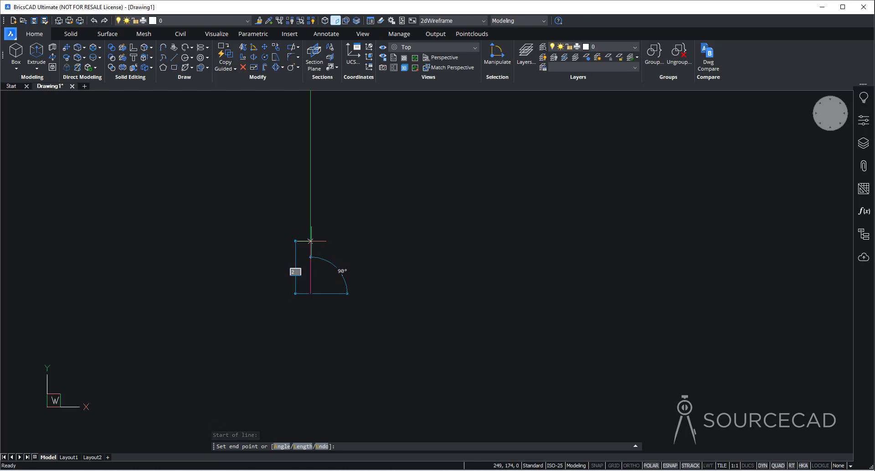
type("0")
key("Return")
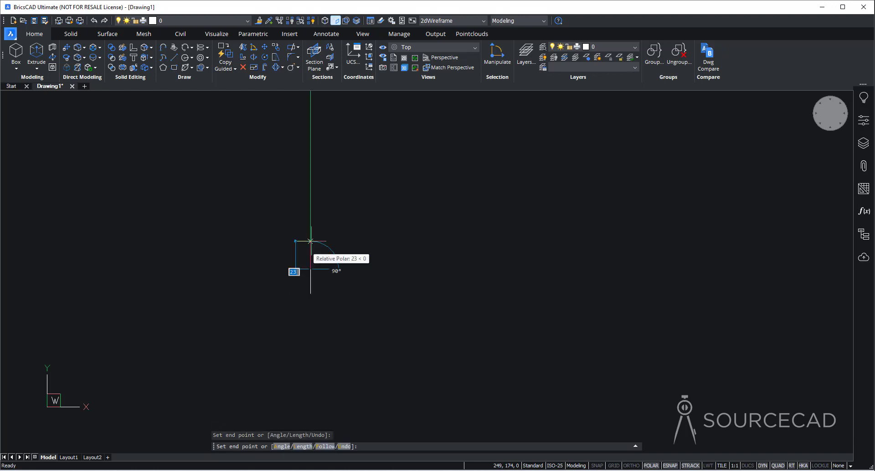
key("Escape")
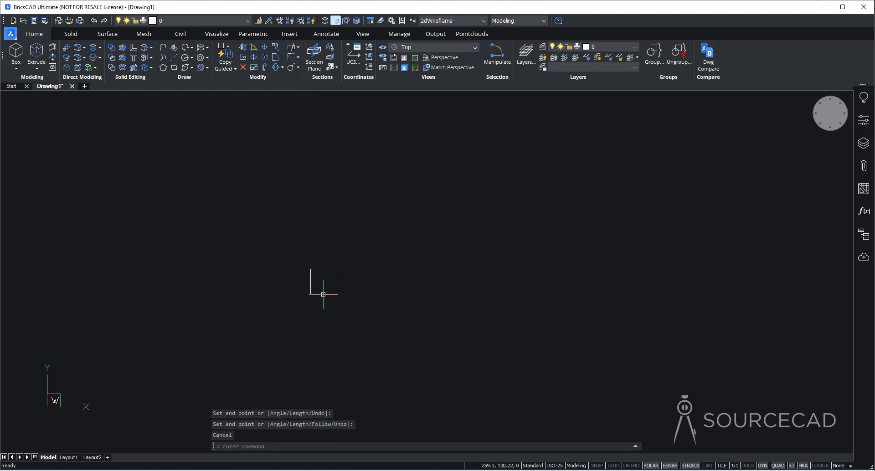
Draw a horizontal line about 18 mm long to the right from the midpoint of the vertical line
scroll(317, 291, "up", 2)
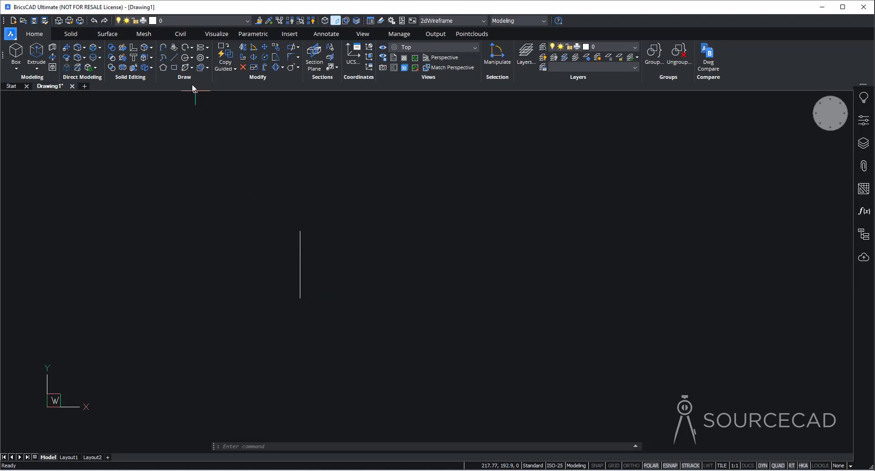
left_click(174, 59)
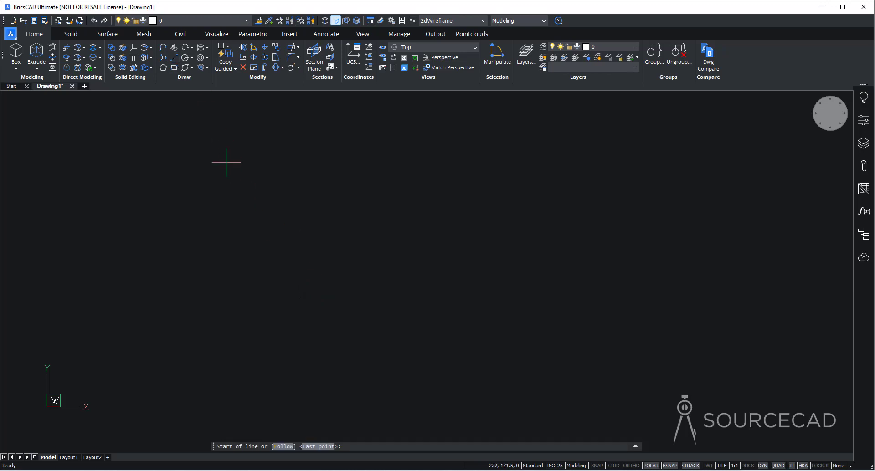
left_click(300, 265)
type("1")
key("Return")
key("Return")
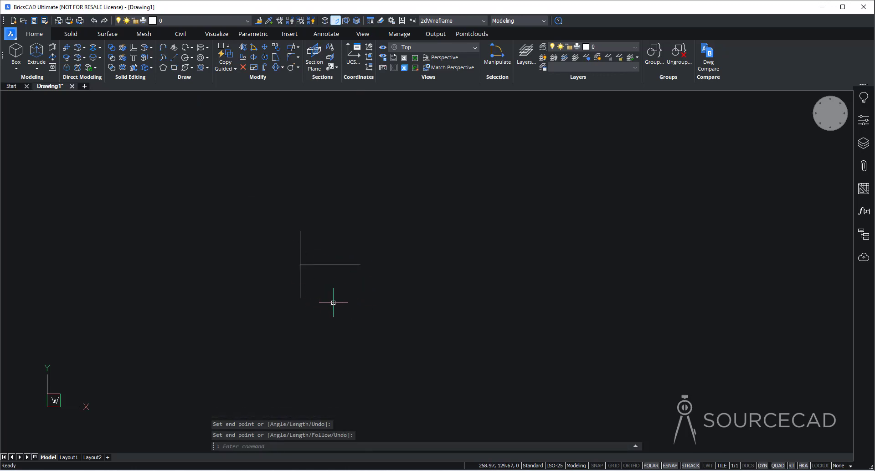
Draw two concentric circles with radii 3.6 mm and 1.5 mm centred on the upper end of the vertical line
left_click(185, 47)
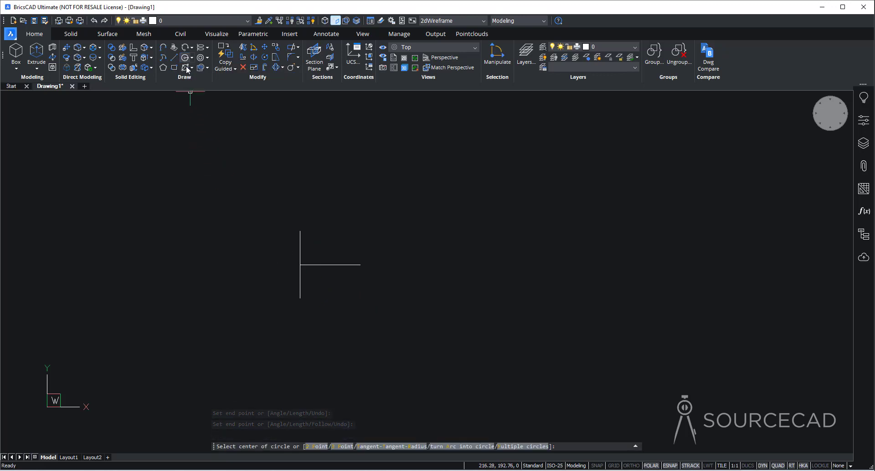
left_click(300, 231)
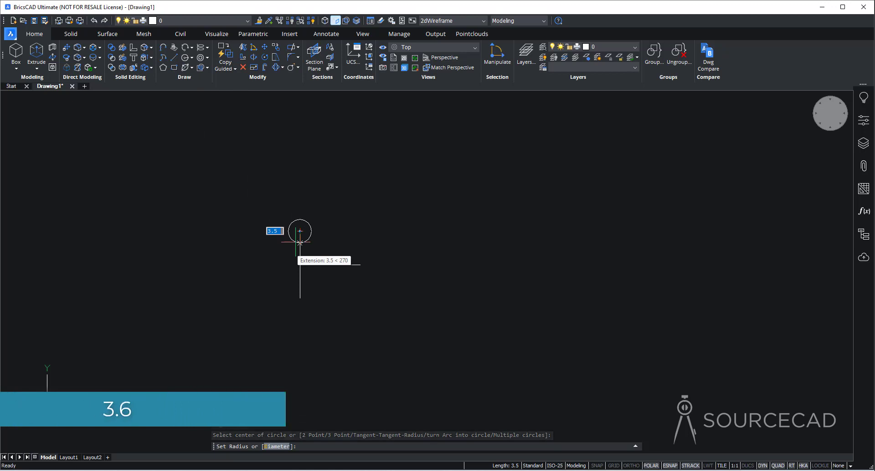
left_click(299, 243)
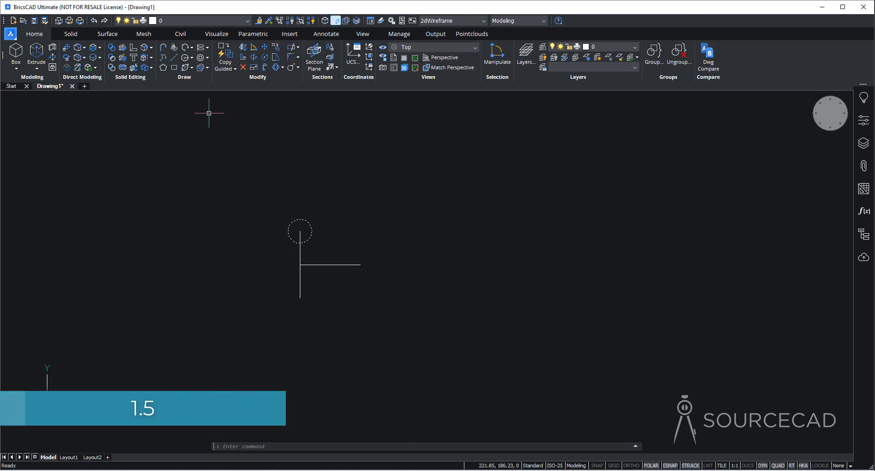
left_click(187, 58)
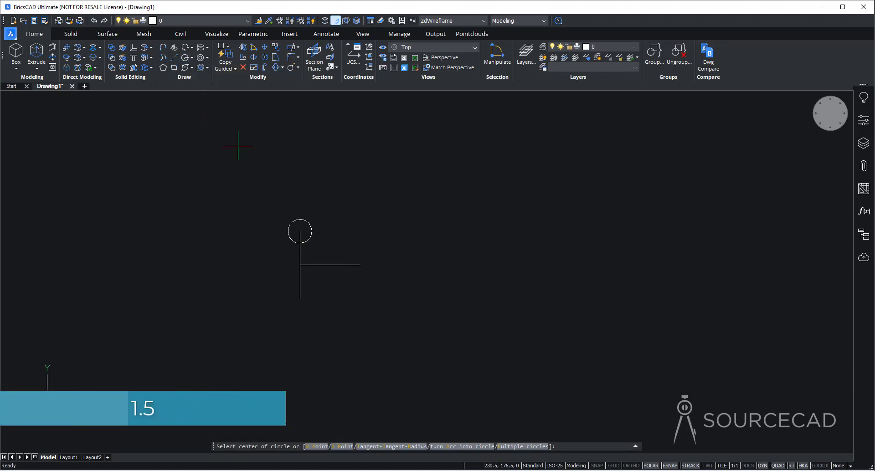
left_click(300, 231)
type("1.5")
key("Return")
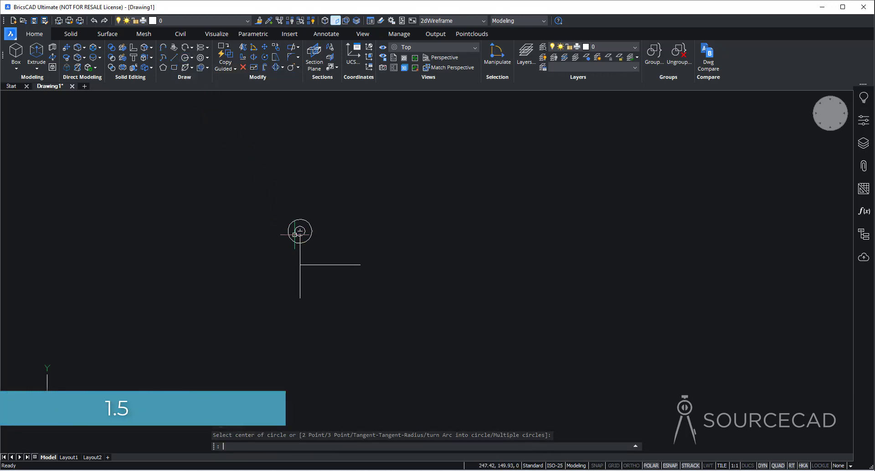
Copy the 1.5 mm radius circle from its centre to the vertical line's lower end and the horizontal line's right end
left_click(275, 48)
left_click(297, 229)
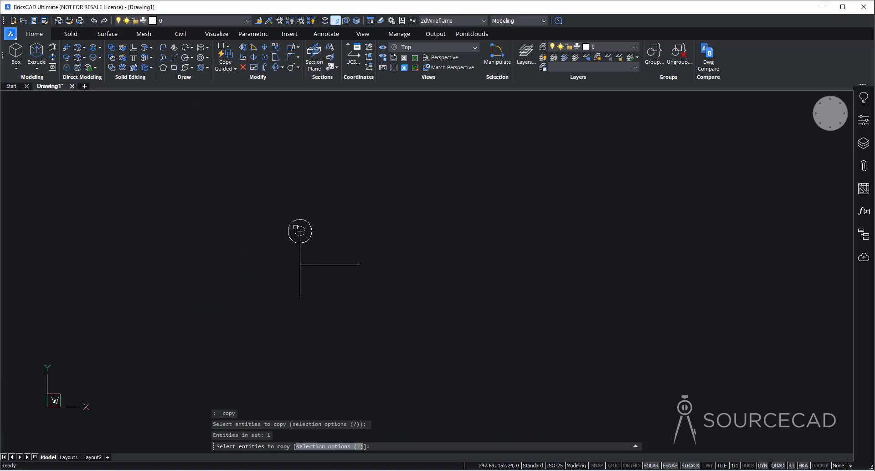
key("Return")
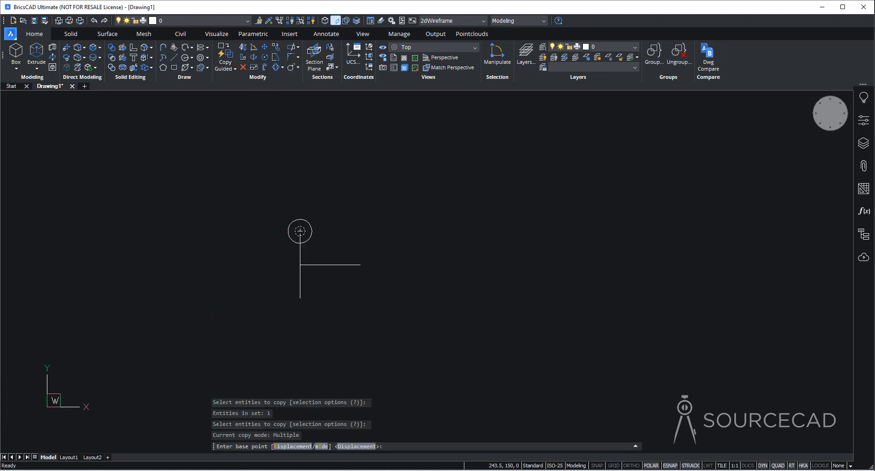
left_click(300, 231)
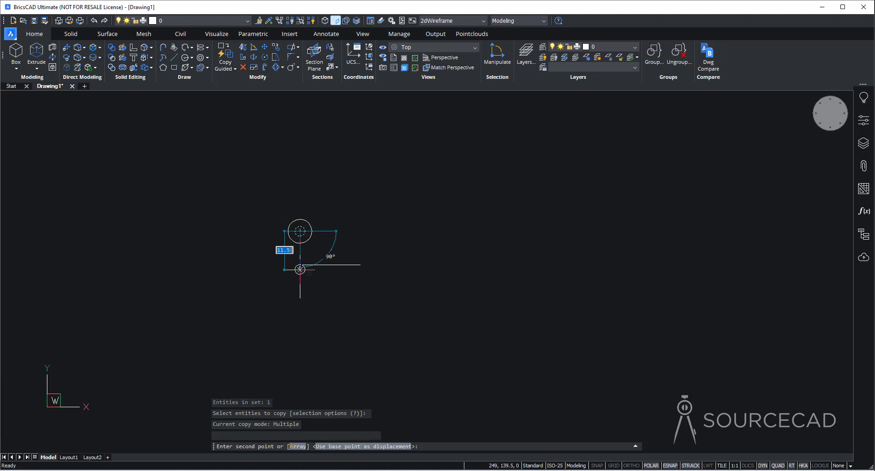
left_click(361, 264)
key("Escape")
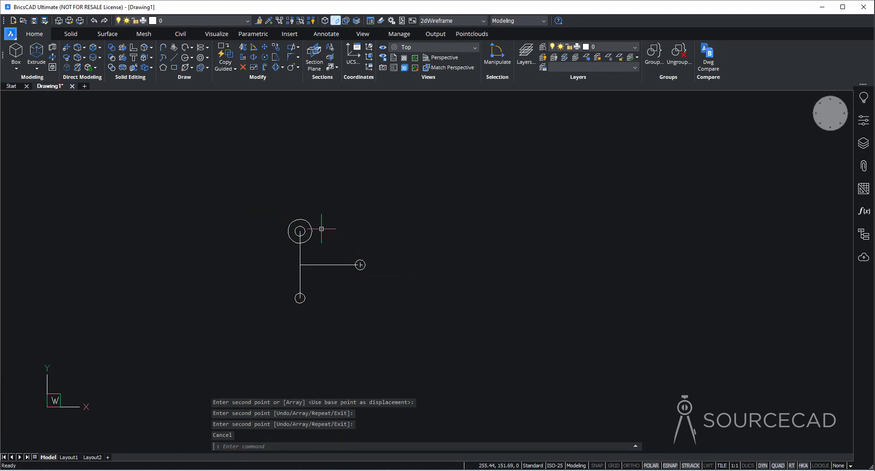
Copy the 3.6 mm radius circle from its centre to the lower end of the vertical line
left_click(310, 223)
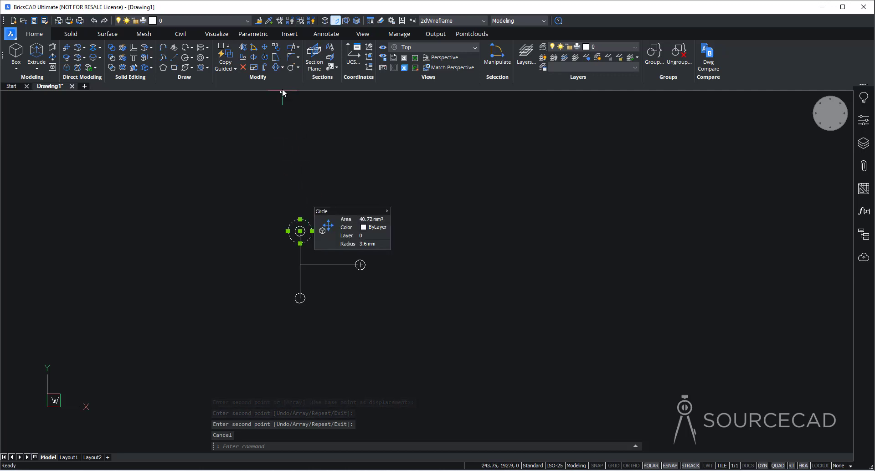
left_click(275, 51)
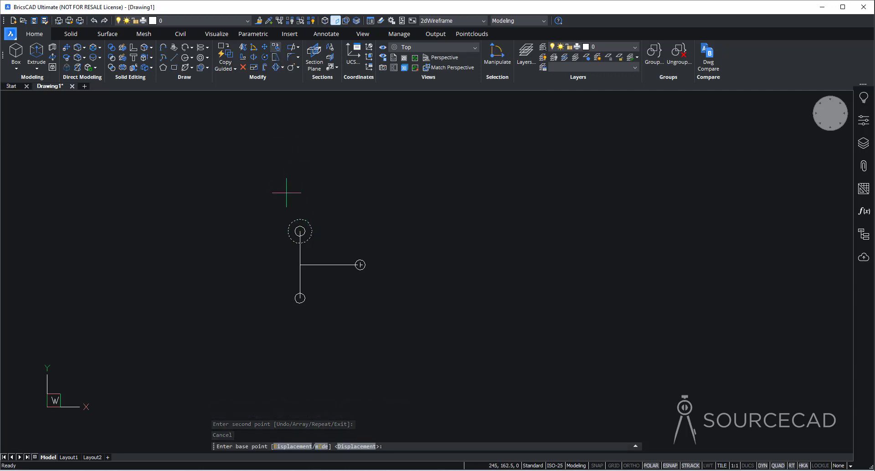
left_click(300, 231)
left_click(299, 297)
key("Escape")
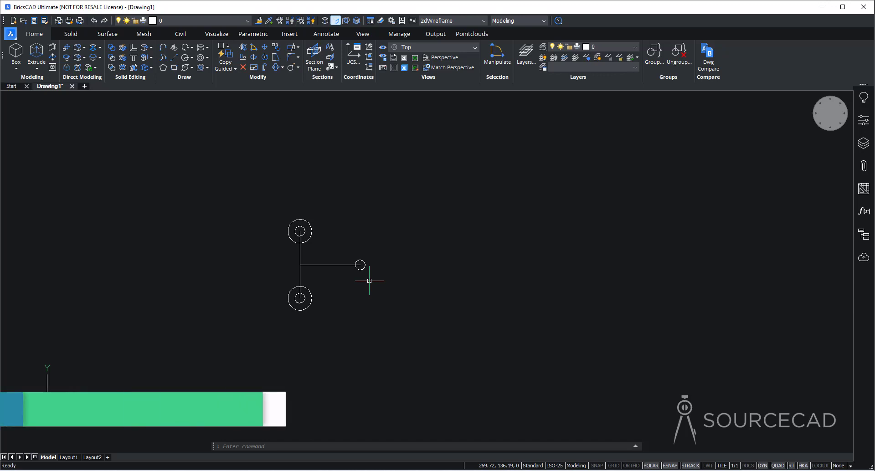
Draw a circle of radius 8 mm centred on the right end of the horizontal line
left_click(186, 58)
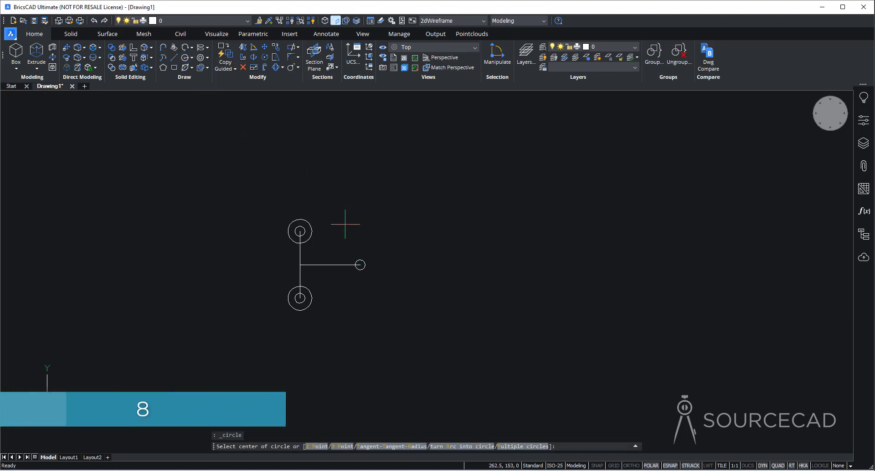
left_click(360, 265)
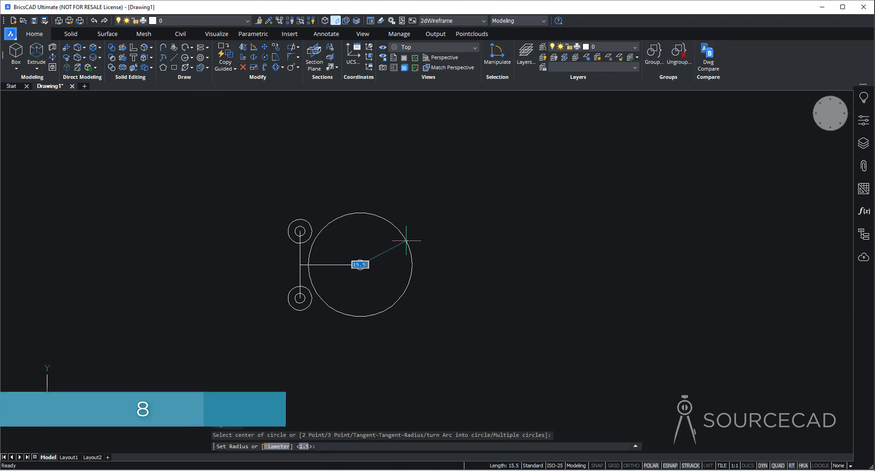
type("8")
key("Return")
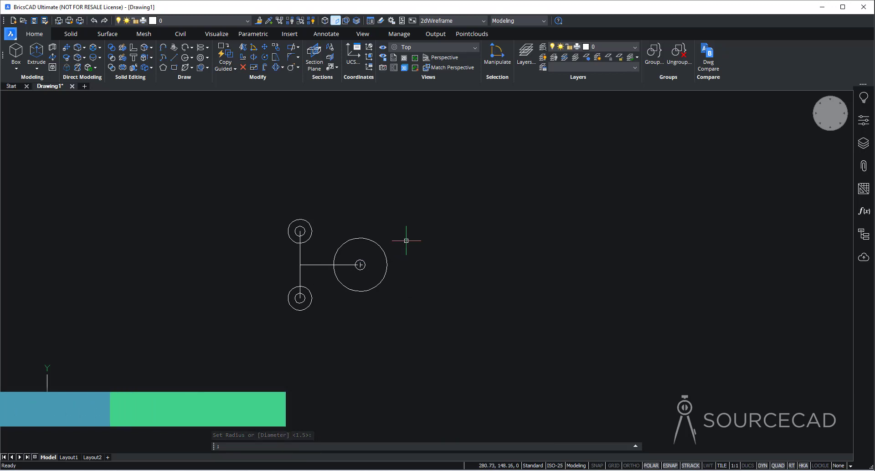
Draw a circle of radius 10 mm tangent to the upper 3.6 mm radius circle and the 8 mm radius circle
left_click(192, 58)
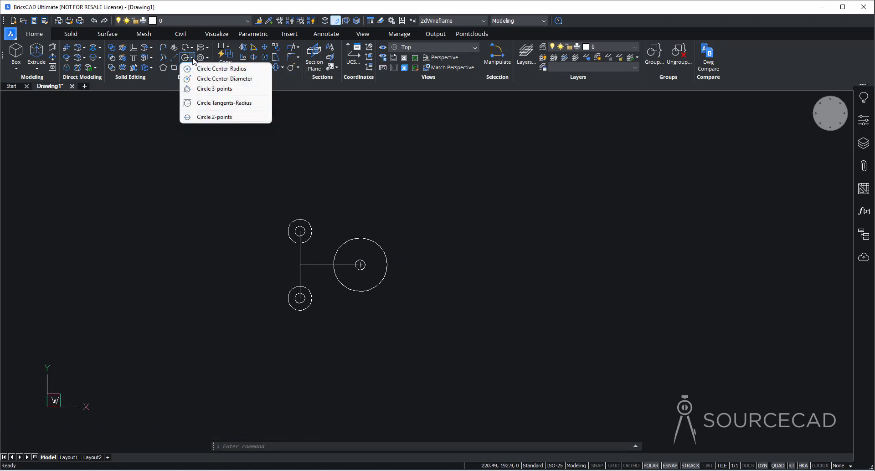
left_click(213, 104)
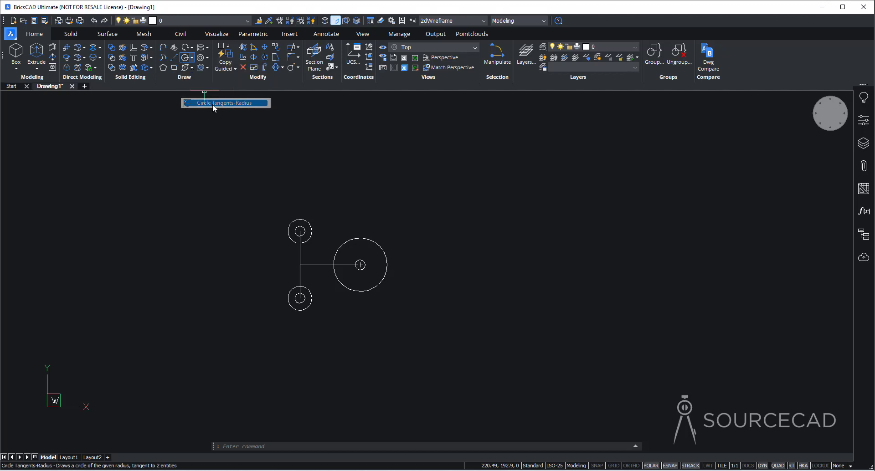
left_click(306, 221)
left_click(347, 239)
type("10")
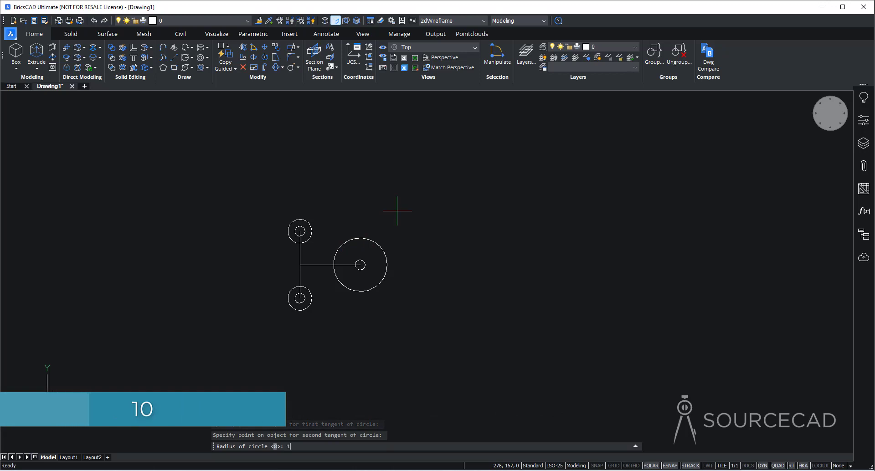
key("Return")
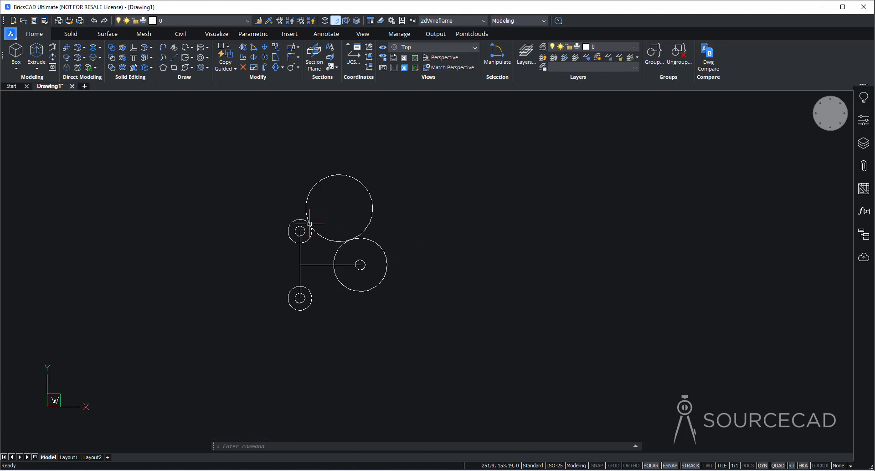
Draw a circle of radius 10 mm tangent to the lower 3.6 mm radius circle and the 8 mm radius circle
mouse_move(314, 215)
left_click(191, 58)
left_click(211, 103)
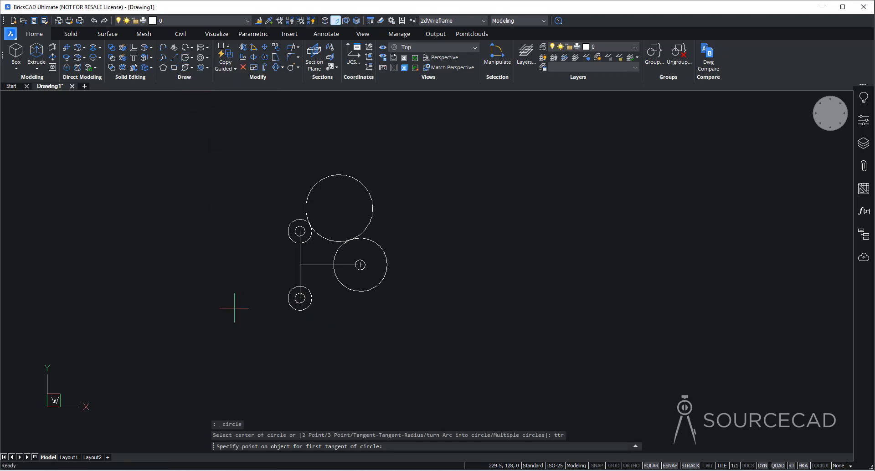
left_click(301, 292)
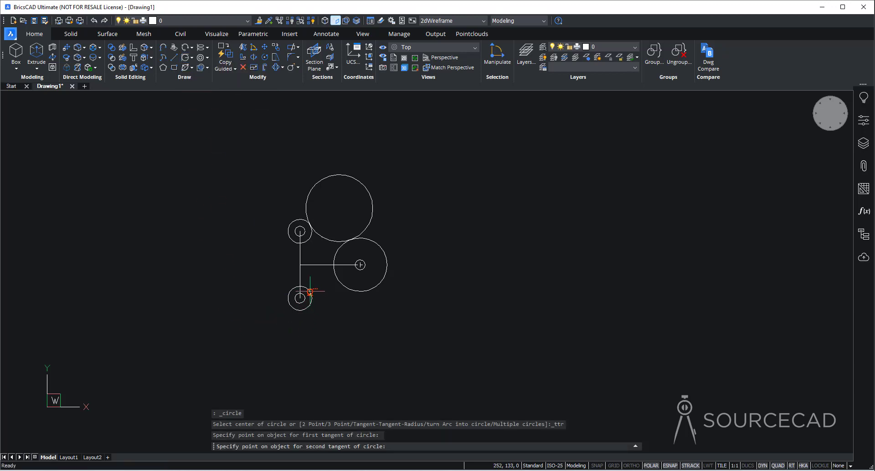
left_click(341, 286)
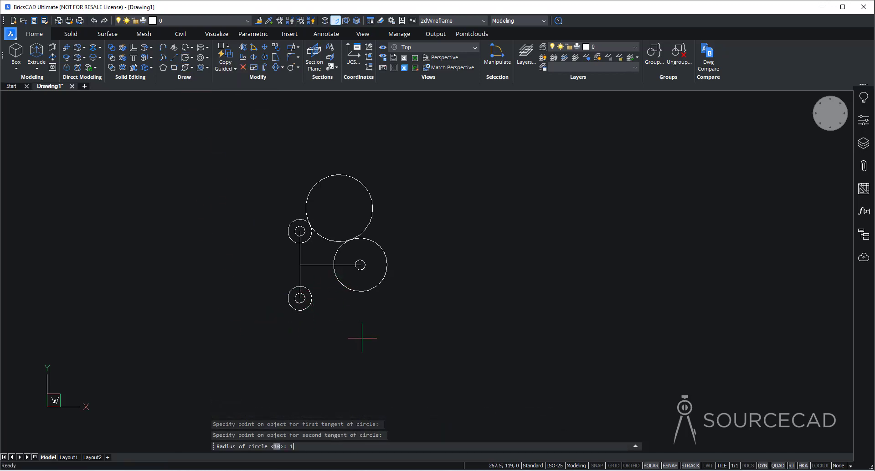
key("Return")
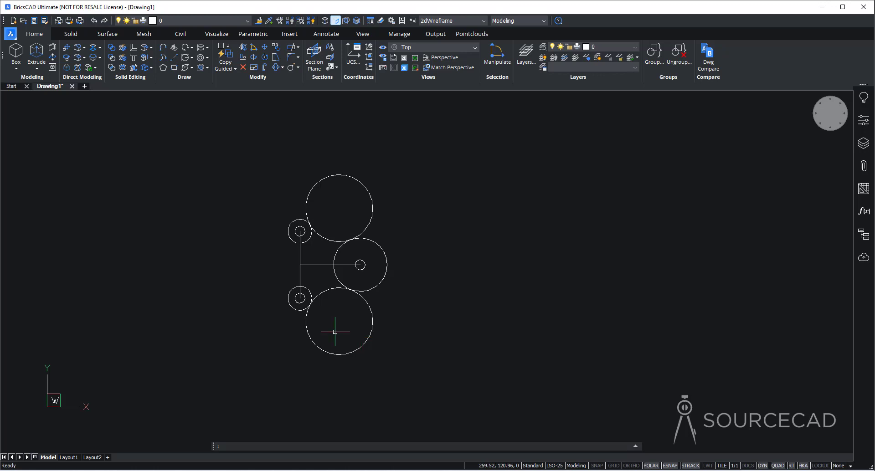
Draw connected lines from the vertical line's midpoint: 20 mm to the left, 12 mm up, and horizontally right to the upper 3.6 mm radius circle
left_click(174, 59)
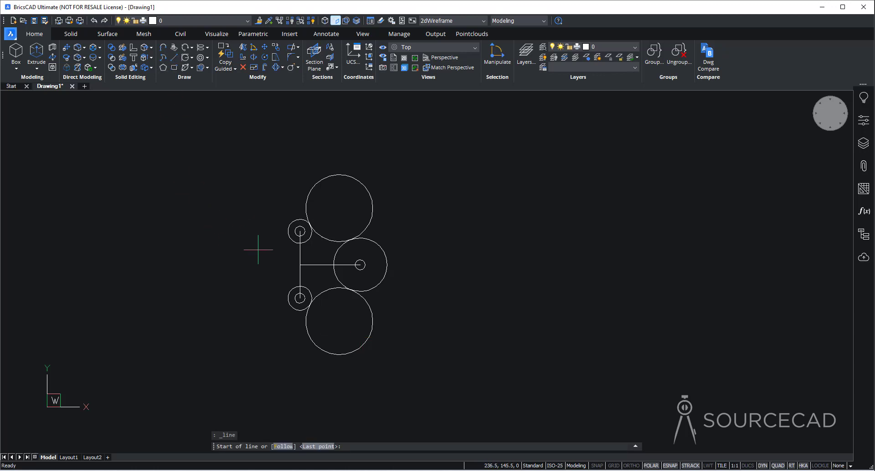
left_click(299, 265)
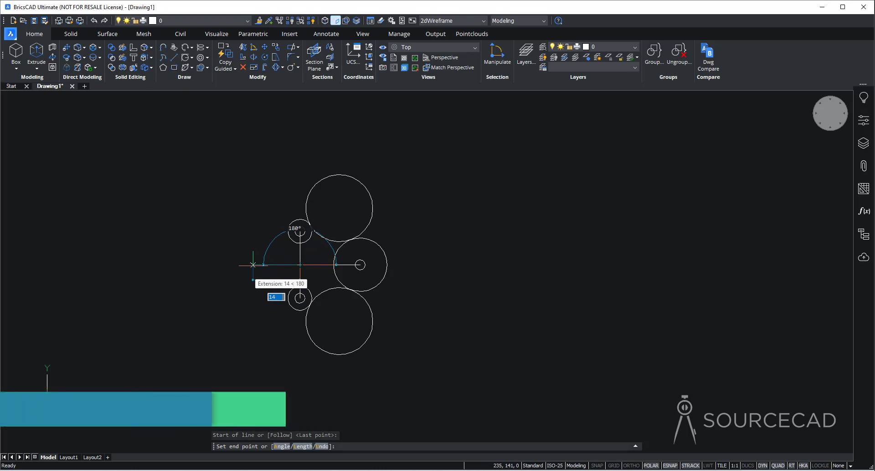
type("2")
key("Return")
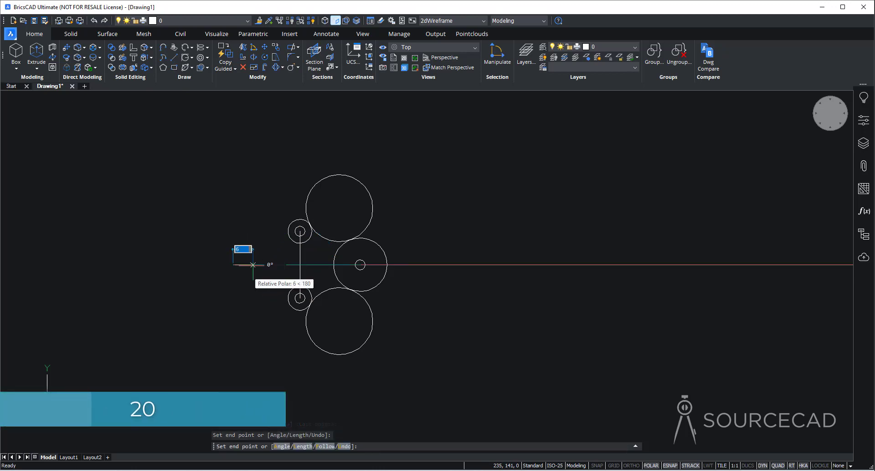
left_click(234, 224)
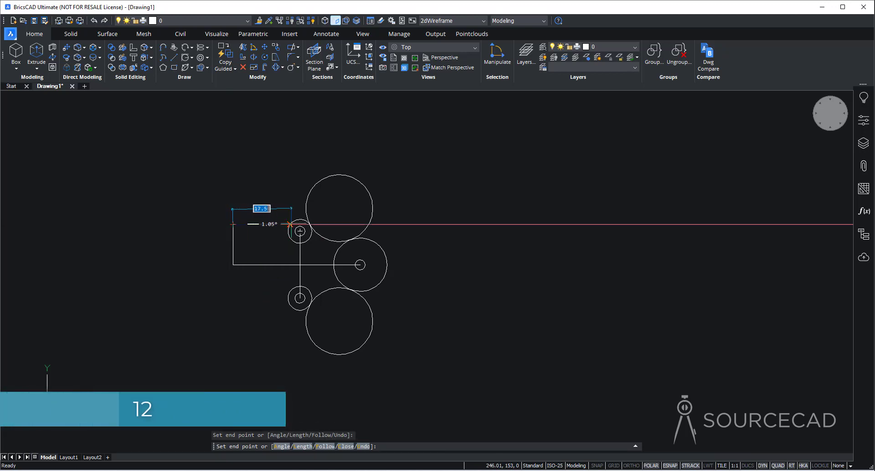
left_click(290, 224)
key("Return")
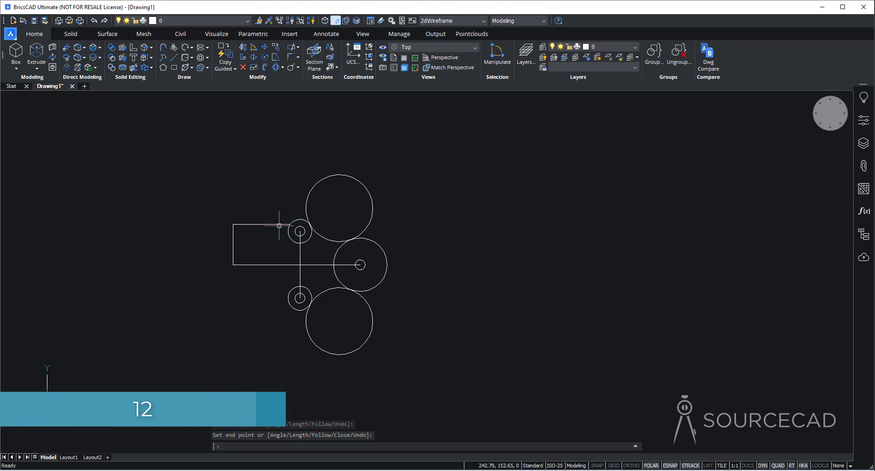
Mirror the 12 mm vertical line and the upper horizontal edge about the horizontal centre line, keeping the originals
left_click(245, 235)
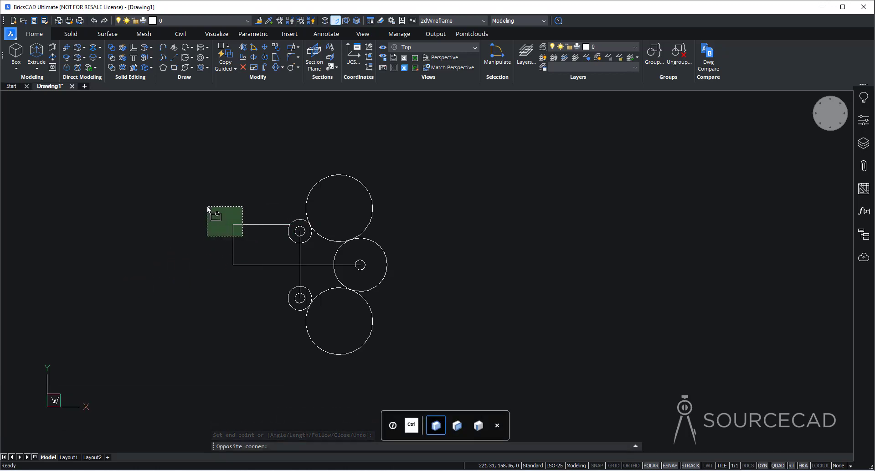
left_click(207, 207)
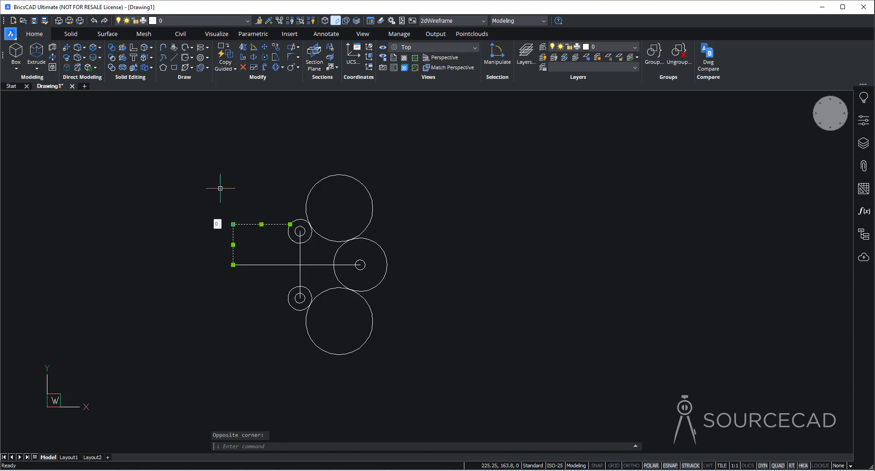
type("ROR")
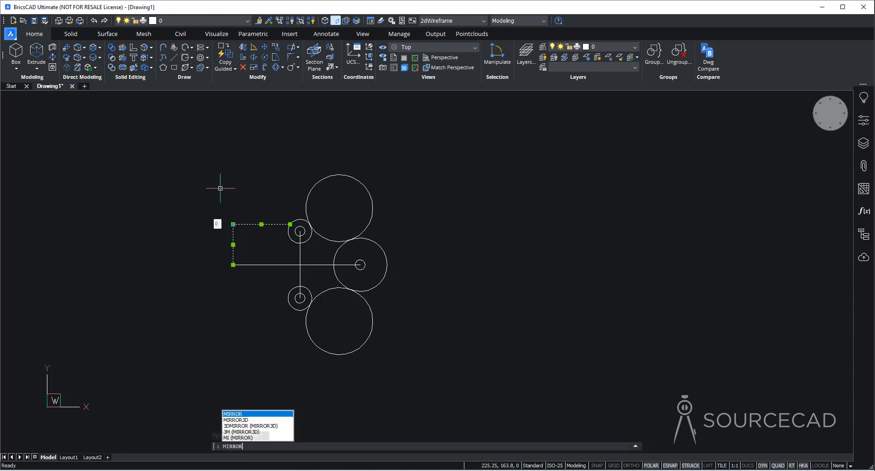
key("Return")
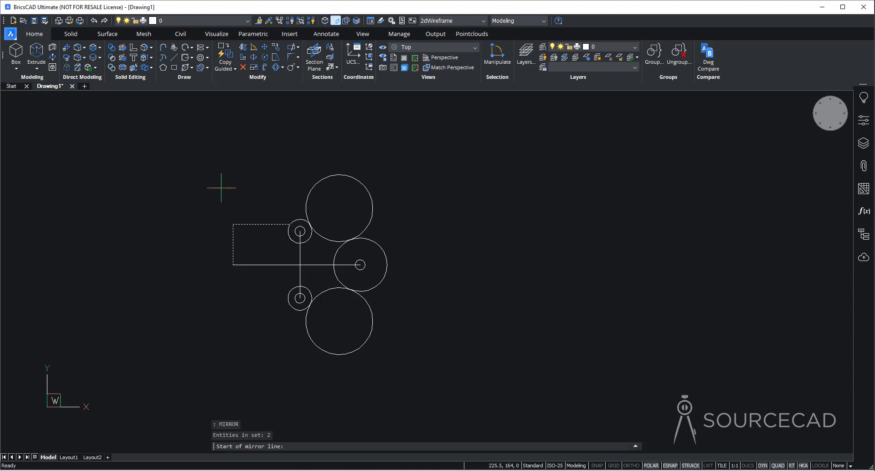
left_click(233, 265)
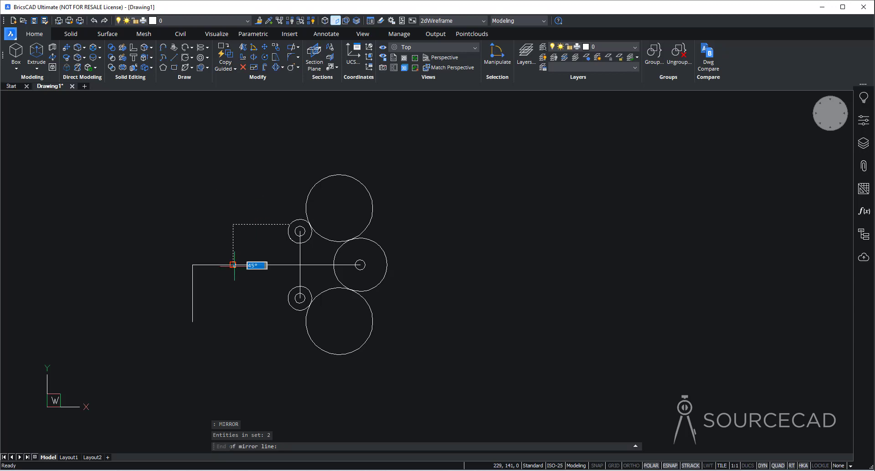
left_click(300, 264)
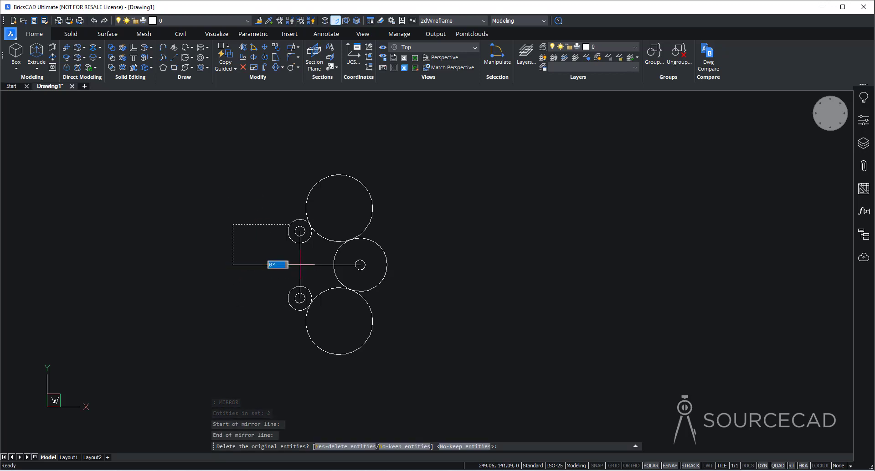
key("Return")
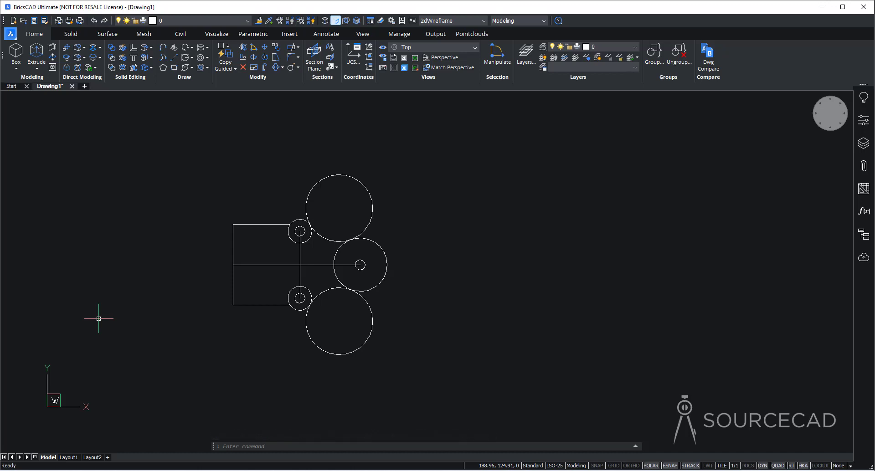
Delete the vertical construction line and both horizontal centre line segments inside the profile
left_click(319, 275)
left_click(285, 258)
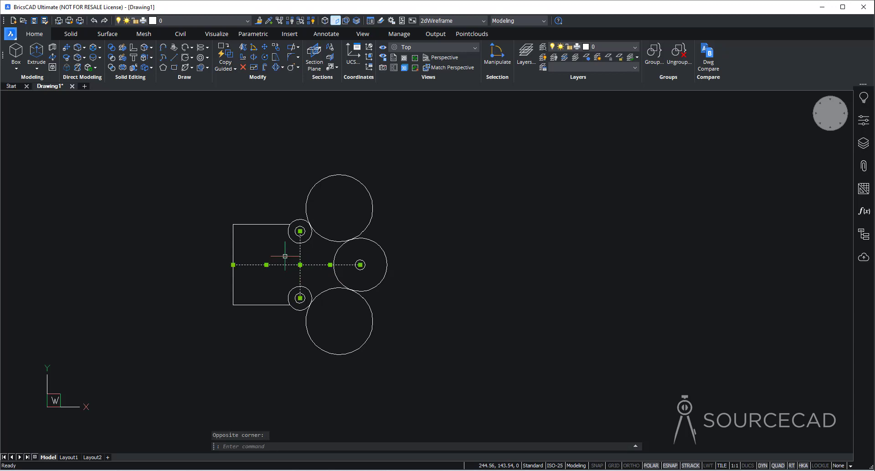
key("Delete")
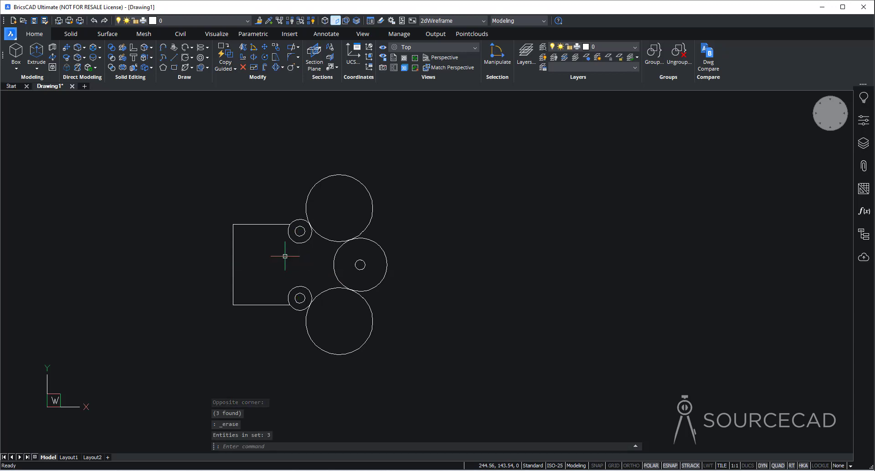
Trim the outer portions of both 10 mm radius circles, leaving only the tangent arcs between the neighbouring circles
left_click(292, 48)
key("Return")
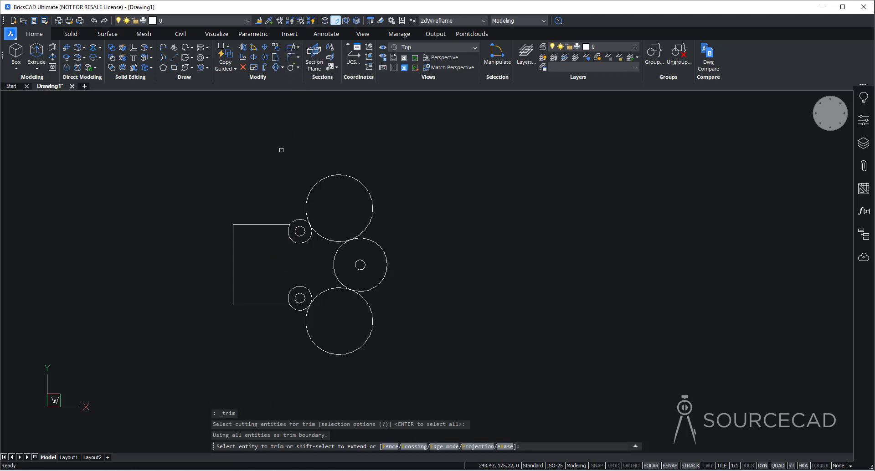
left_click(311, 182)
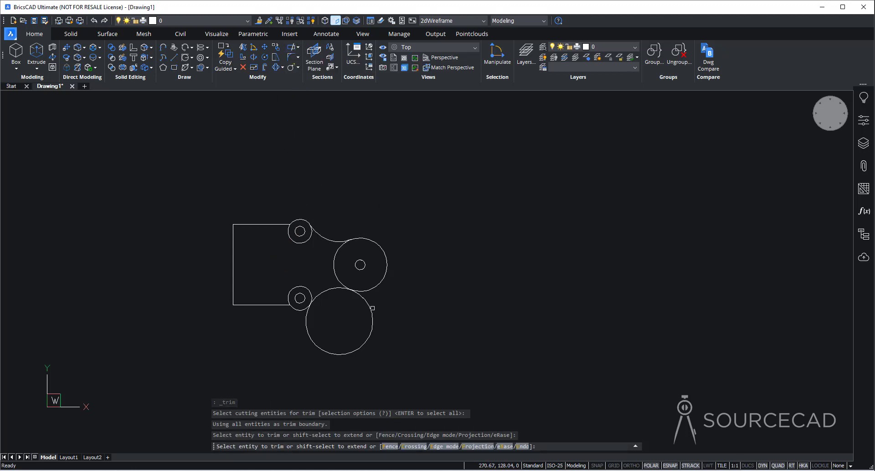
left_click(372, 308)
left_click(367, 312)
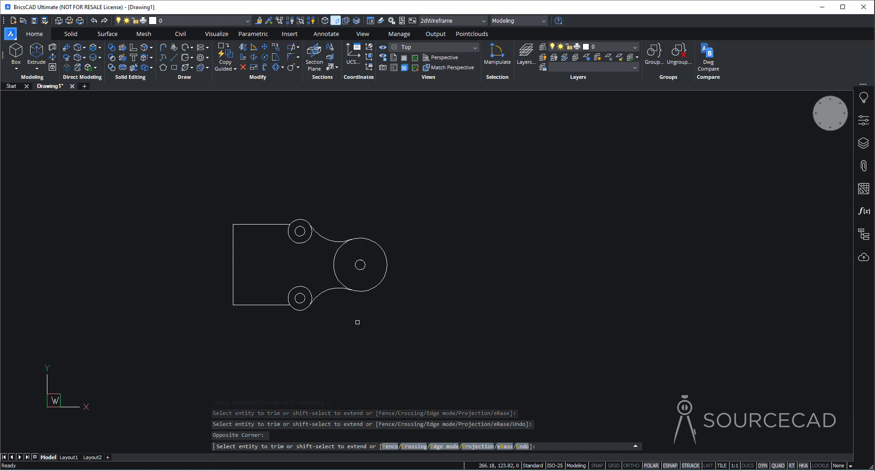
Trim the inner portions of the 8 mm radius circle and both 3.6 mm radius circles to leave the outer contour
left_click(335, 266)
left_click(296, 246)
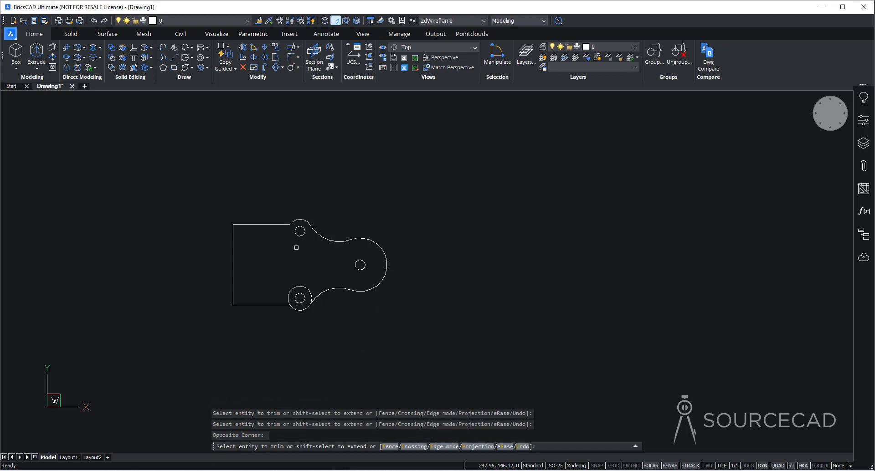
left_click(299, 286)
key("Return")
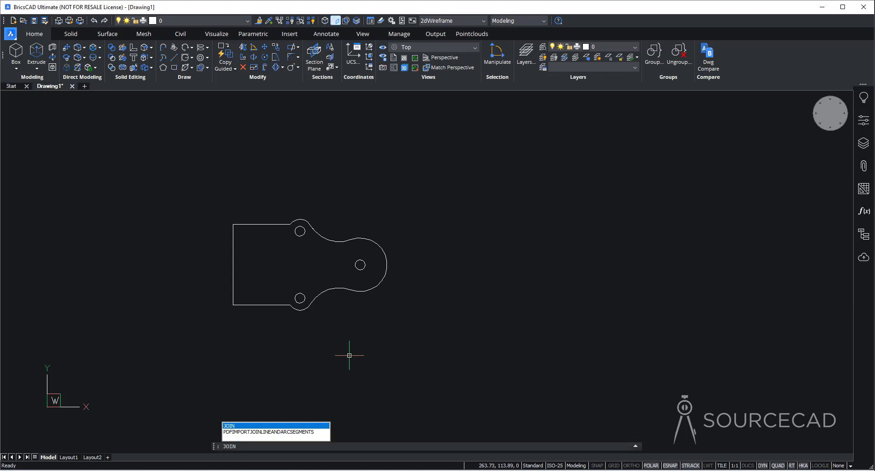
Join all the outline's lines and arcs into one polyline and check it by selecting the contour
key("Return")
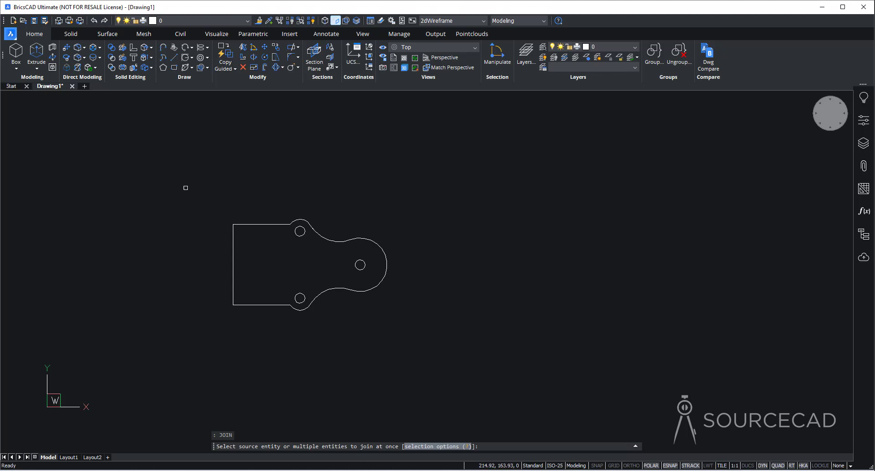
left_click(186, 188)
left_click(475, 384)
key("Return")
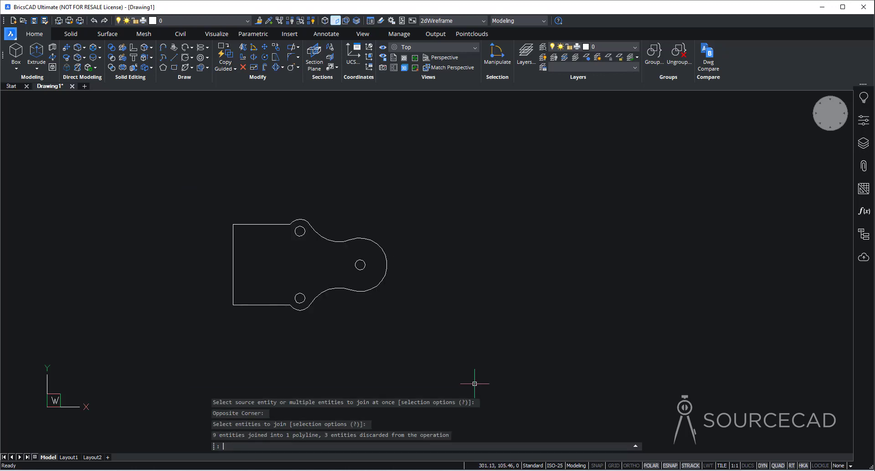
left_click(369, 241)
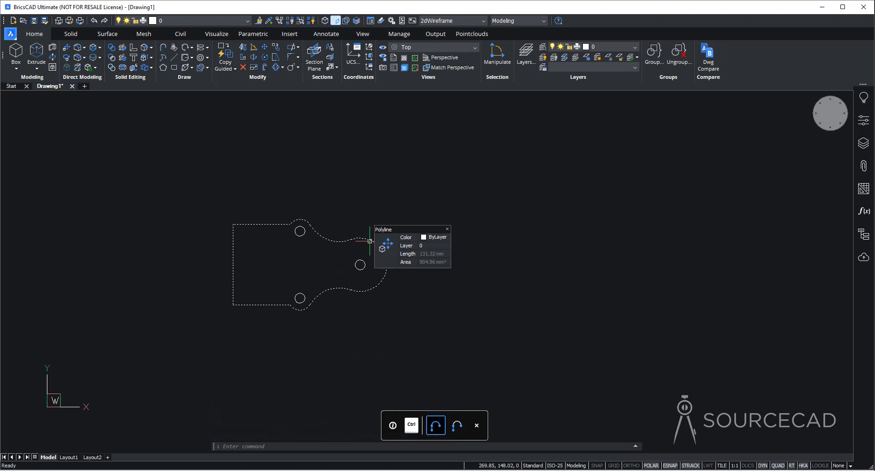
key("Escape")
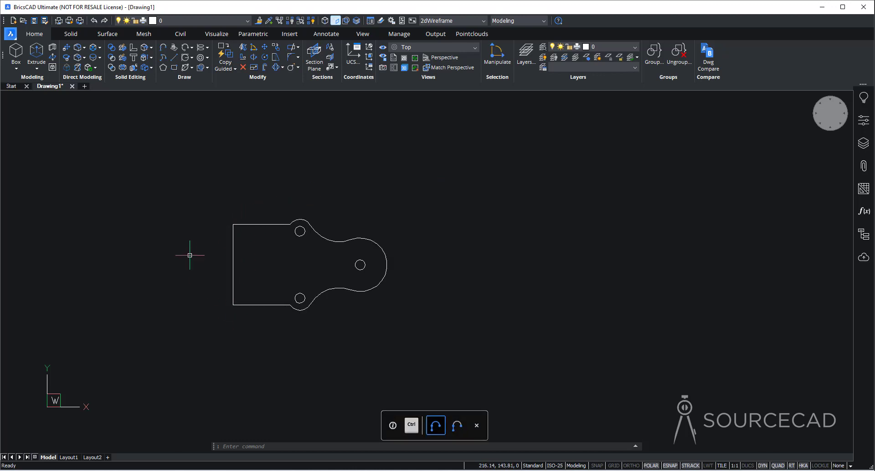
Fillet the upper-left and lower-left corners of the outline with a 2 mm radius
left_click(291, 58)
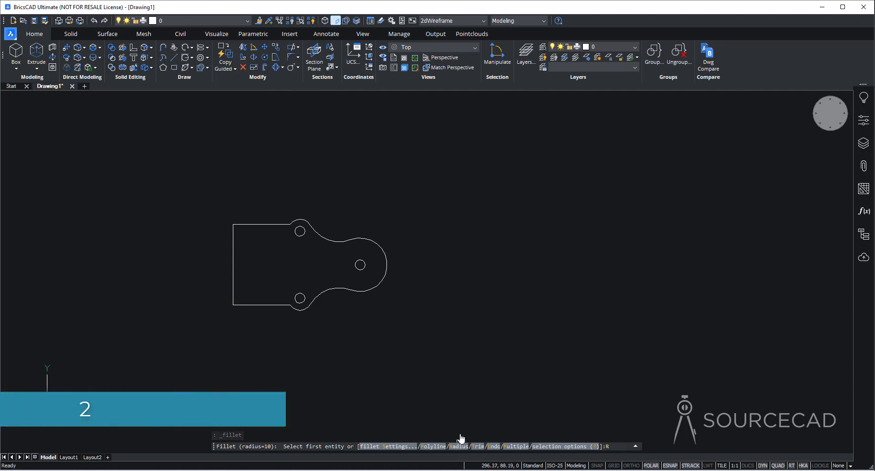
type("R")
key("Return")
type("2")
key("Return")
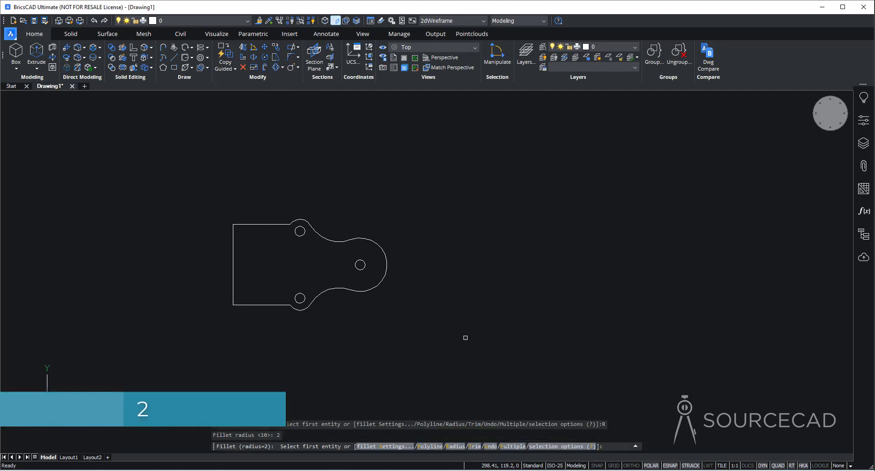
left_click(233, 231)
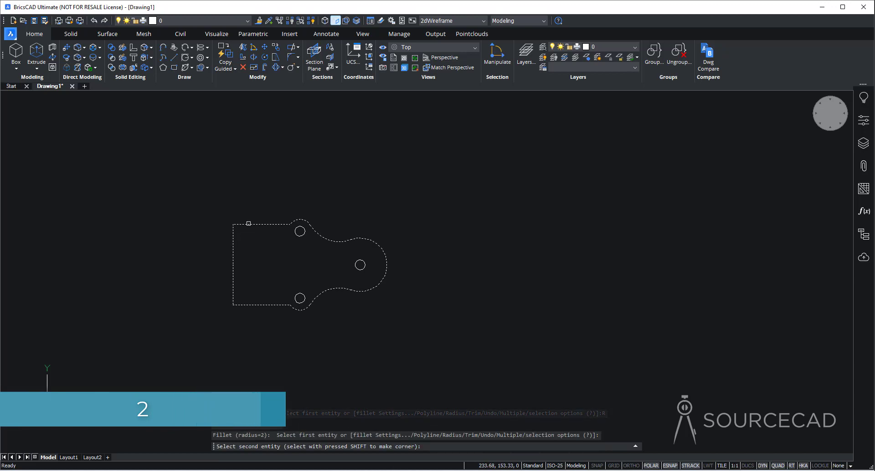
key("Return")
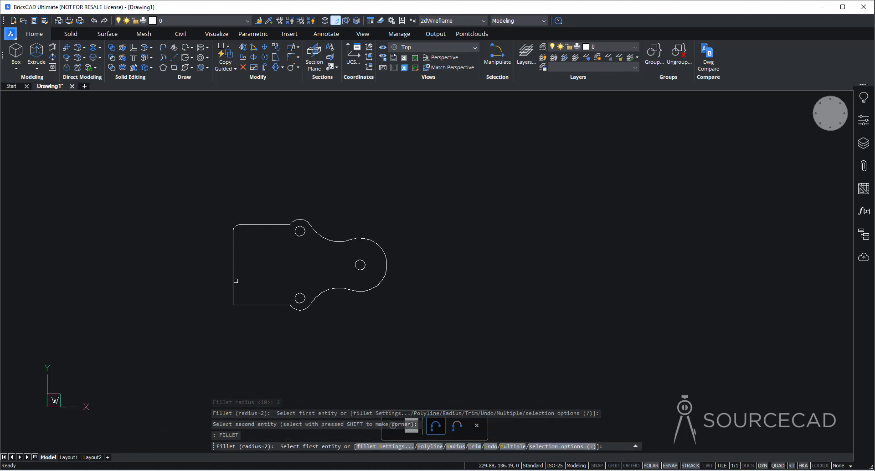
left_click(233, 286)
left_click(233, 286)
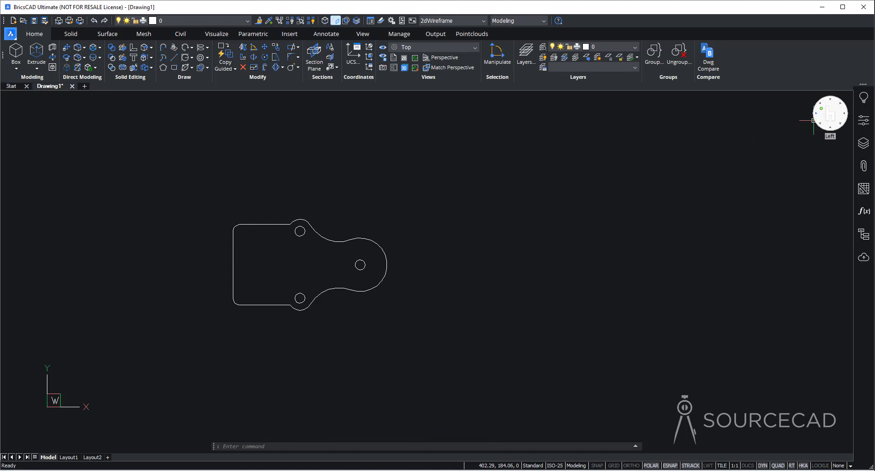
Extrude the closed outer polyline upward by 4.2 mm in the NW Isometric view
left_click(813, 120)
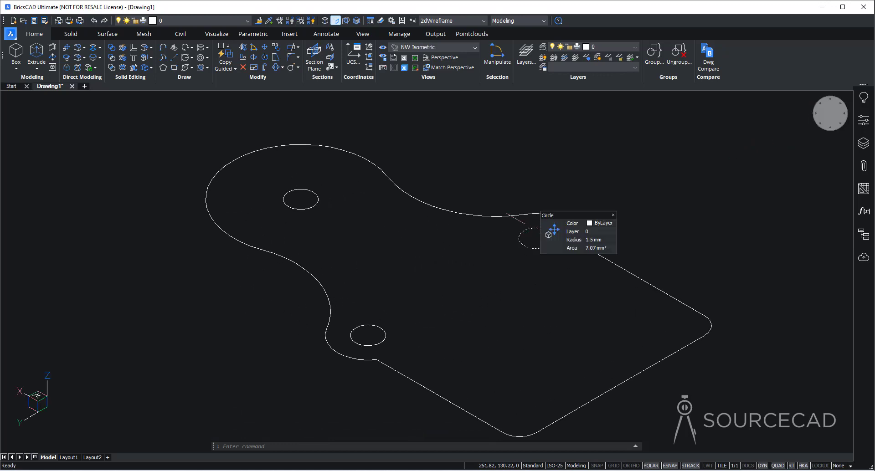
left_click(37, 51)
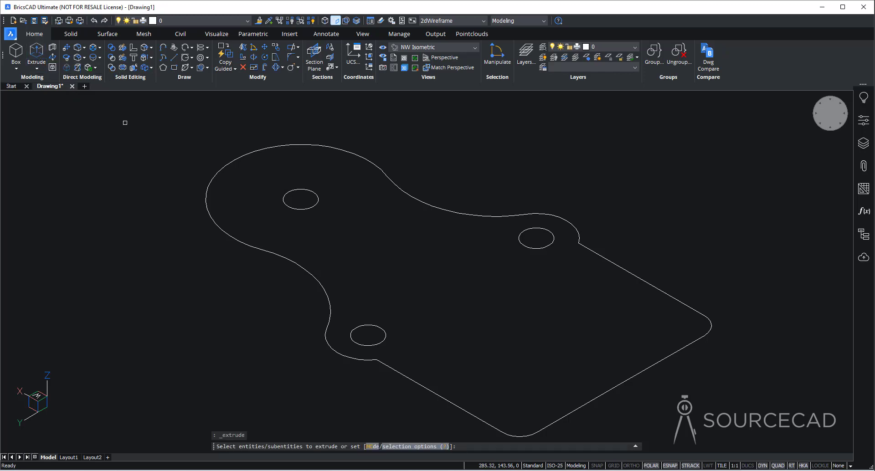
left_click(219, 169)
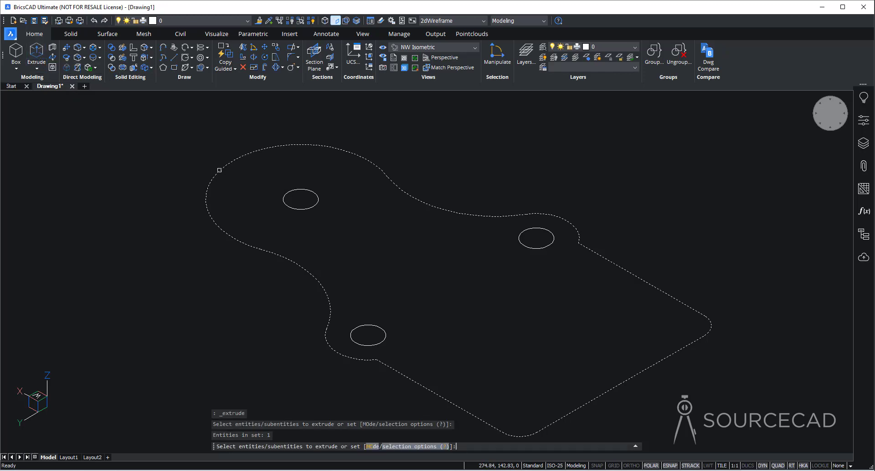
key("Return")
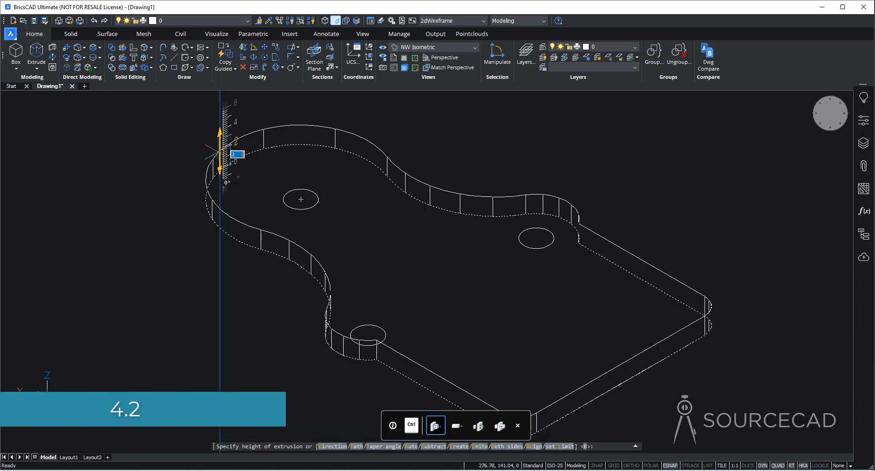
type("4.2")
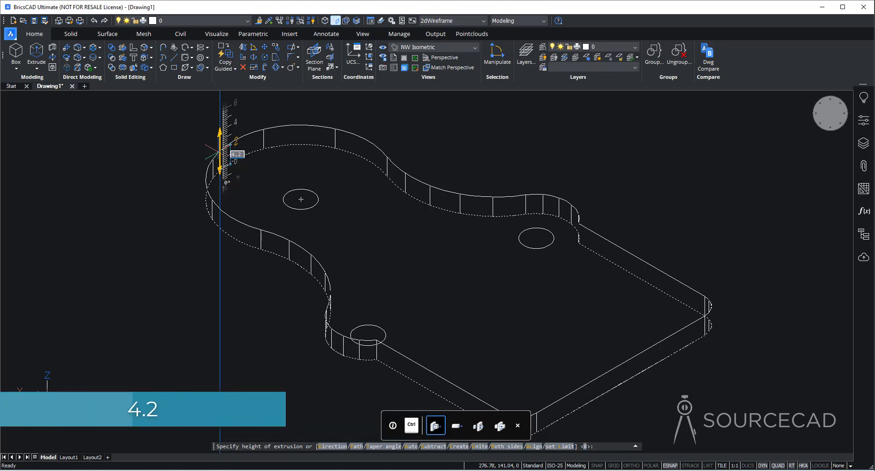
key("Return")
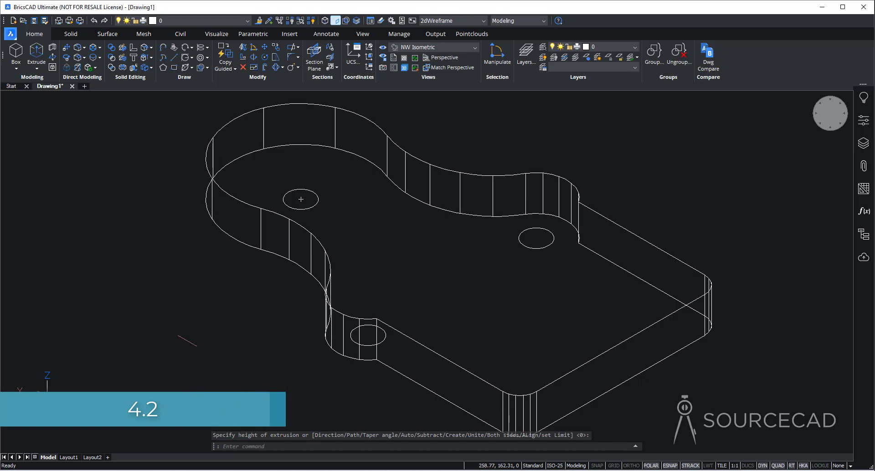
mouse_move(357, 358)
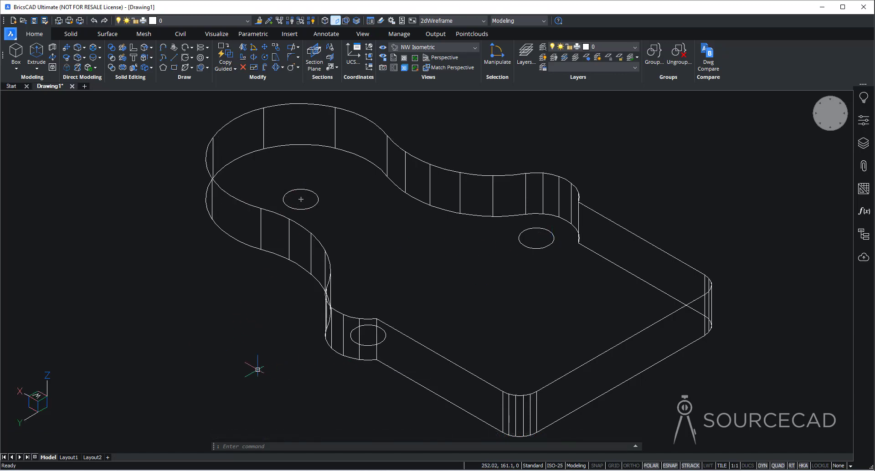
Orbit the extruded plate to expose its underside and the three hole circles
middle_click_drag(254, 357, 274, 282, "shift")
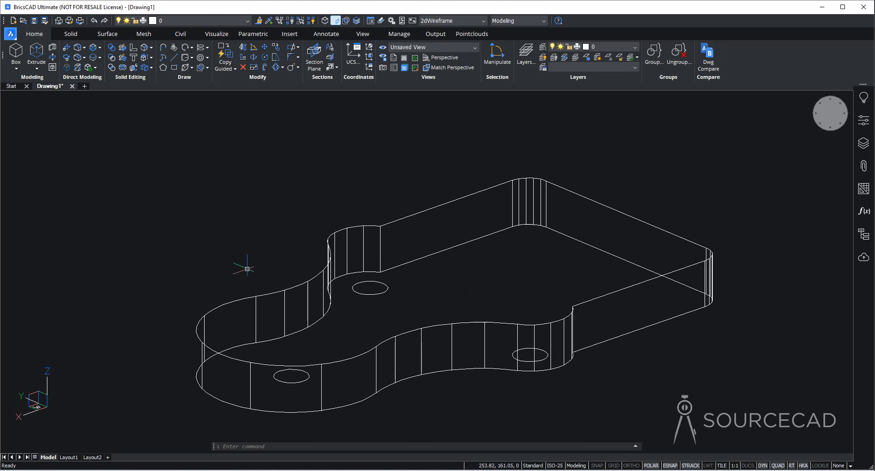
middle_click_drag(524, 160, 524, 180, "shift")
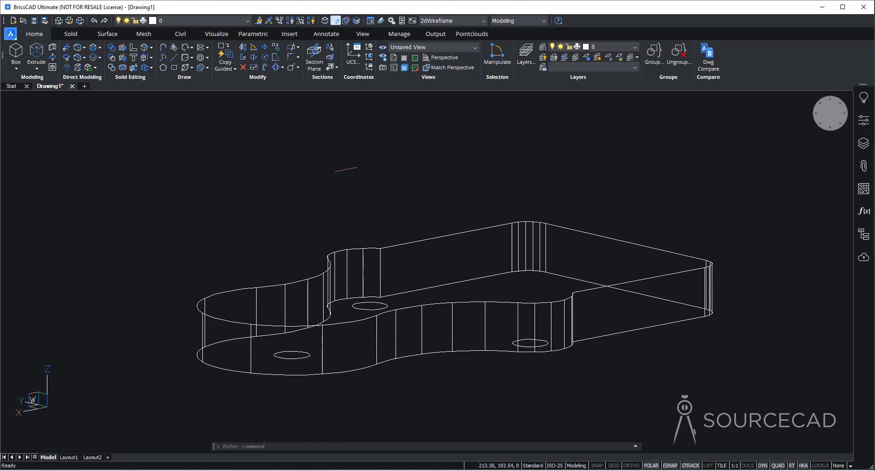
left_click(37, 53)
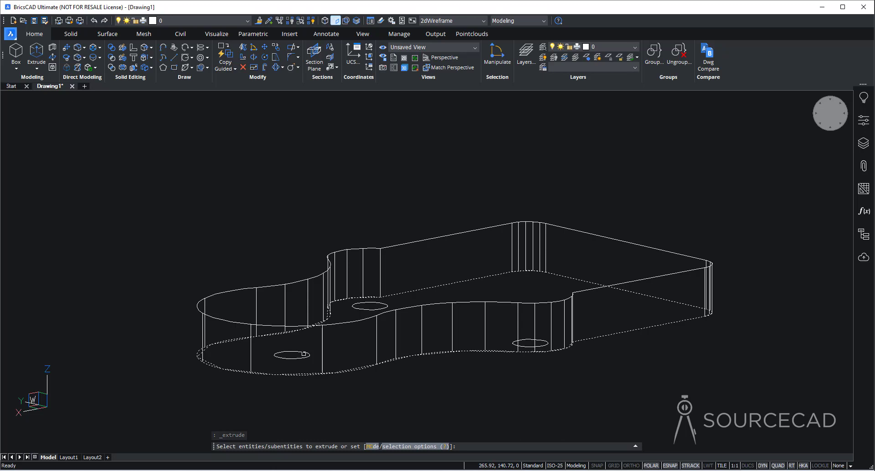
left_click(304, 358)
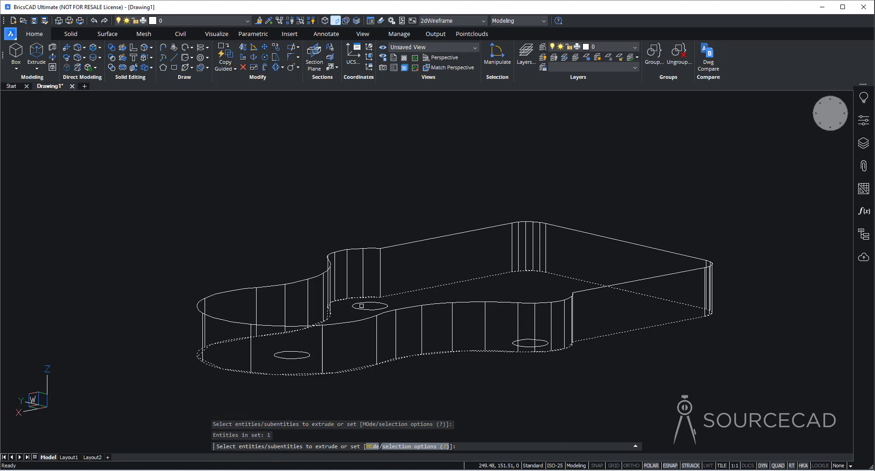
middle_click_drag(507, 368, 361, 363, "shift")
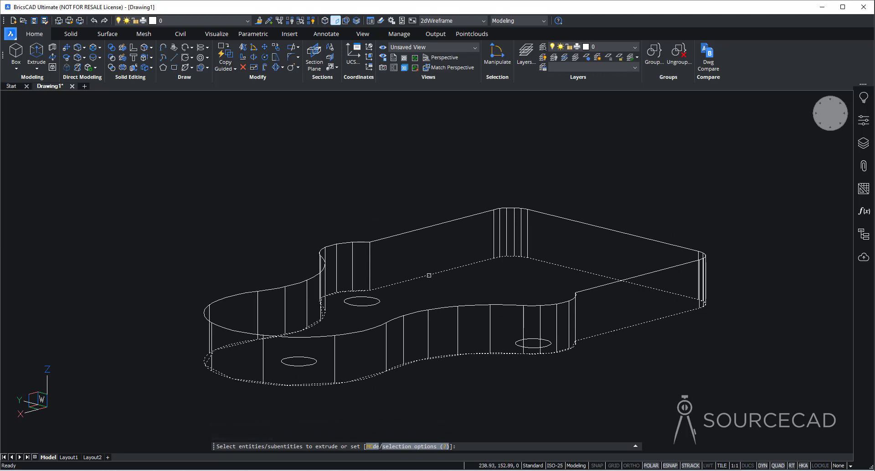
key("Escape")
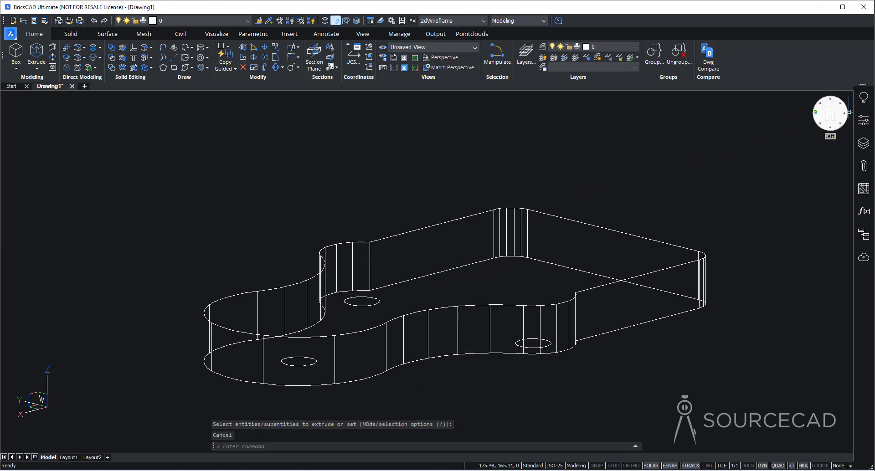
Change the visual style of the model to Hidden
right_click(830, 113)
mouse_move(816, 139)
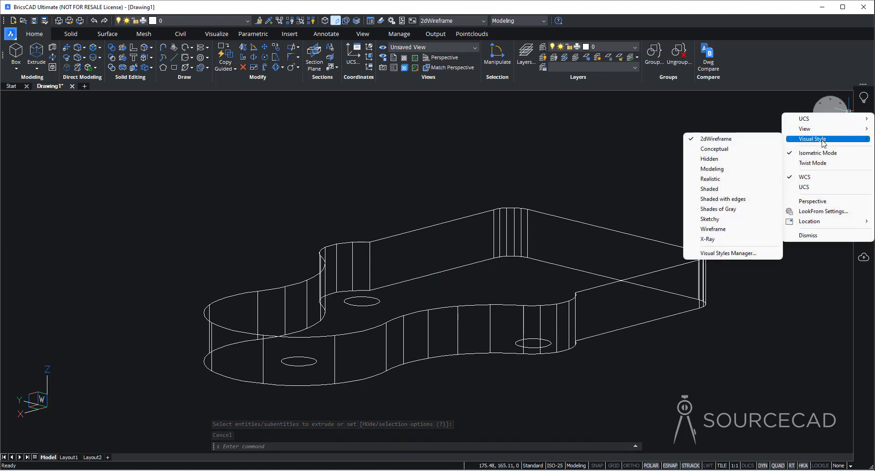
left_click(729, 158)
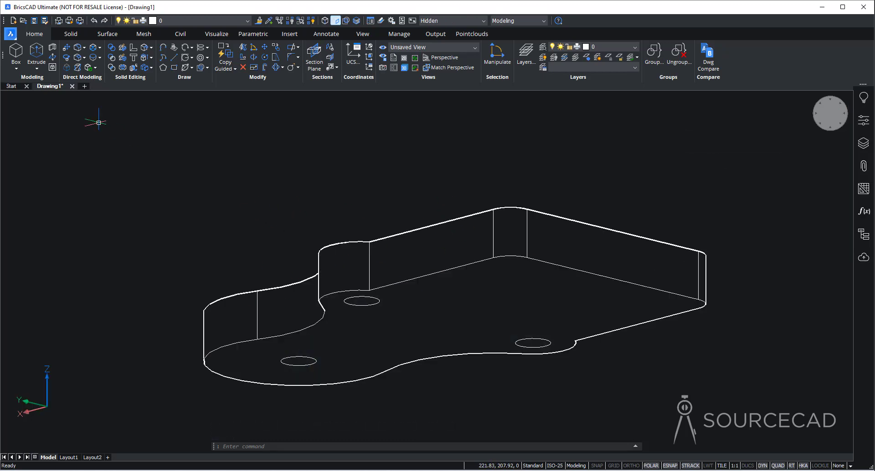
Extrude the three hole circles upward through the plate into cylinders rising well above its top face
left_click(37, 53)
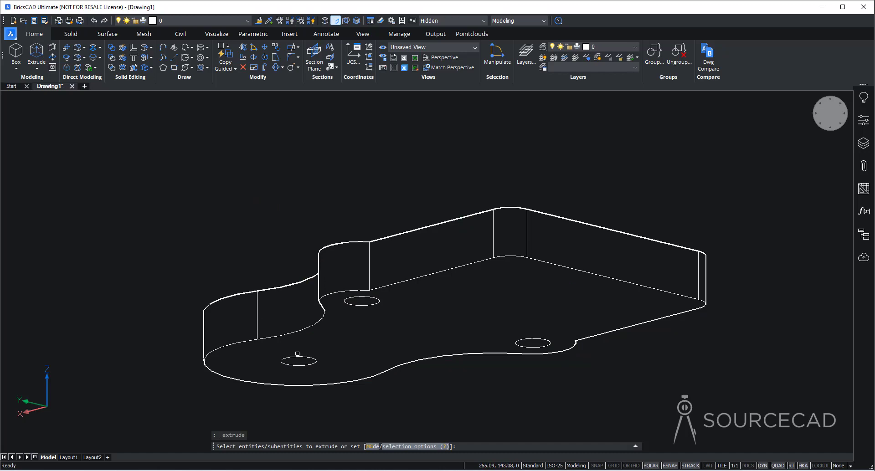
left_click(302, 357)
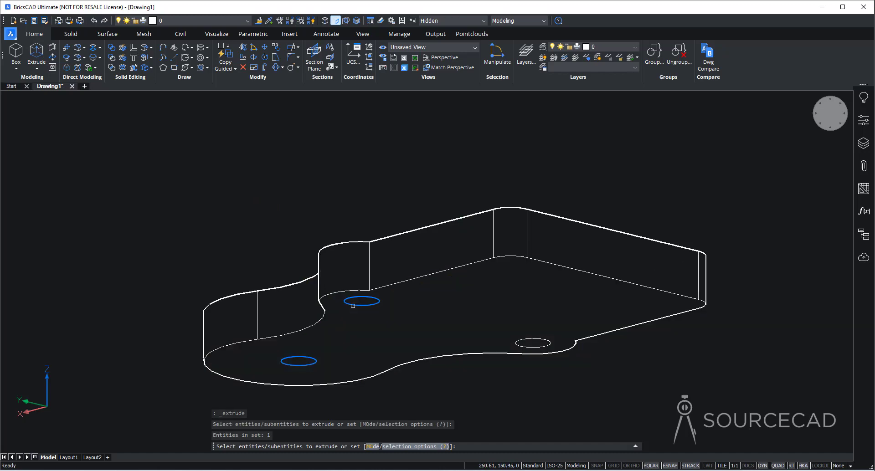
left_click(353, 306)
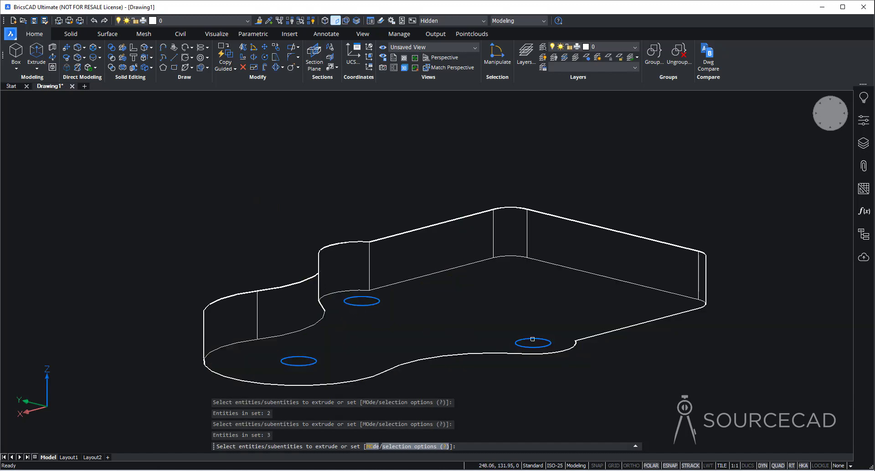
key("Return")
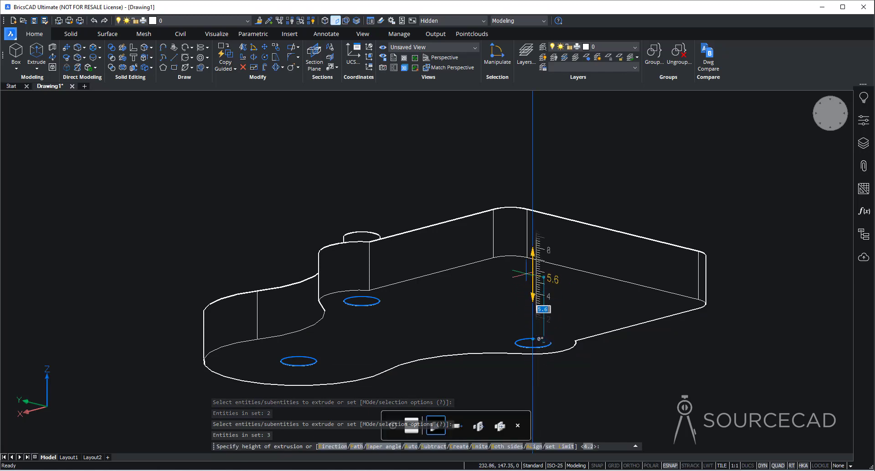
left_click(538, 137)
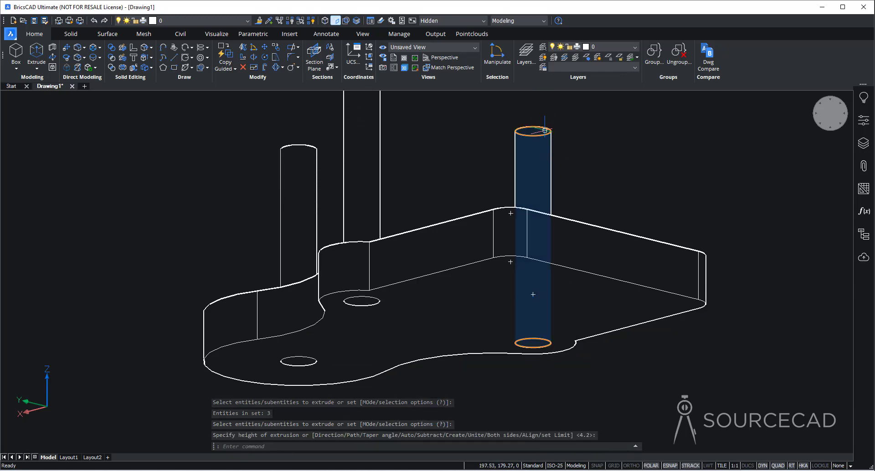
Subtract the three tall cylinders from the plate solid to cut its through holes
middle_click_drag(449, 151, 380, 297, "shift")
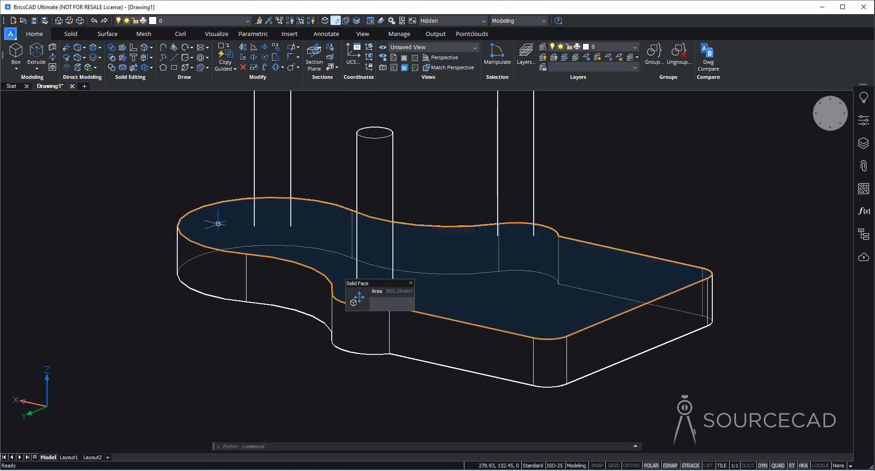
left_click(111, 58)
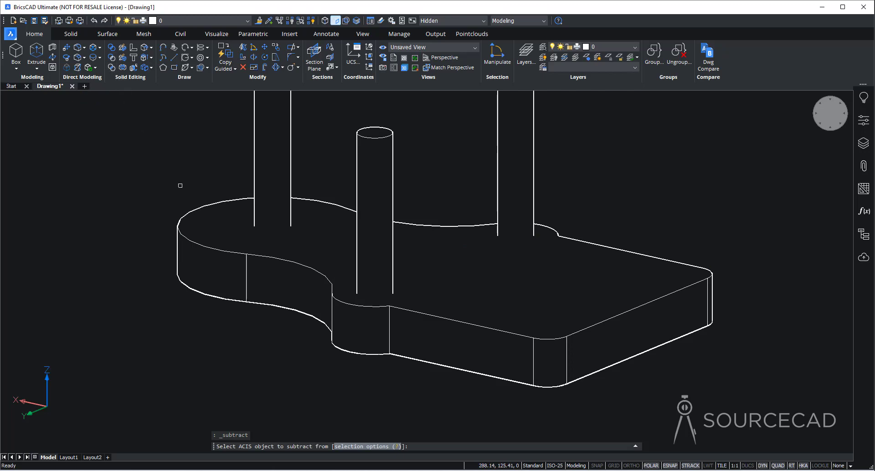
left_click(200, 223)
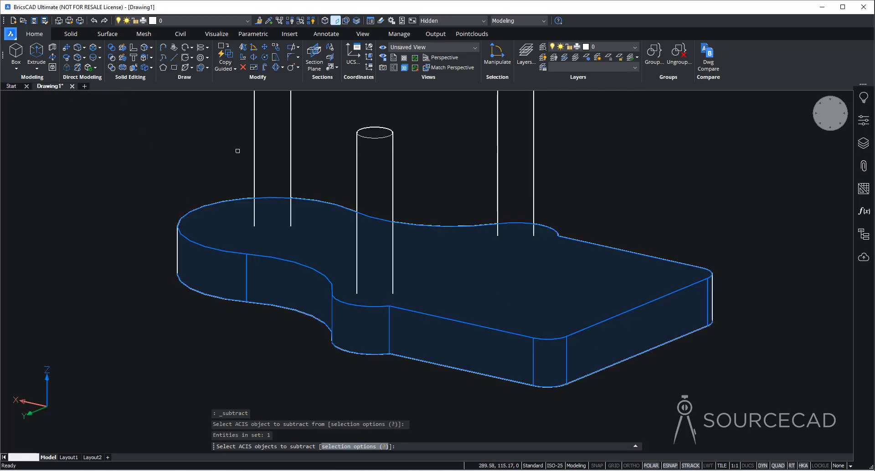
key("Return")
left_click(267, 129)
left_click(371, 164)
left_click(512, 136)
key("Return")
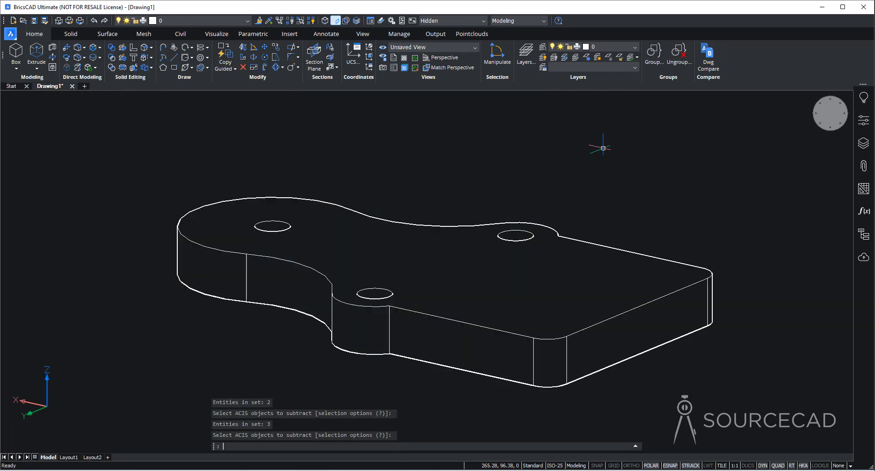
Draw an 8 mm line inward from the midpoint of the top face's straight end edge, then a perpendicular line about 17 mm long past the side edge
middle_click_drag(336, 172, 377, 196, "shift")
scroll(378, 220, "up", 5)
scroll(378, 220, "down", 6)
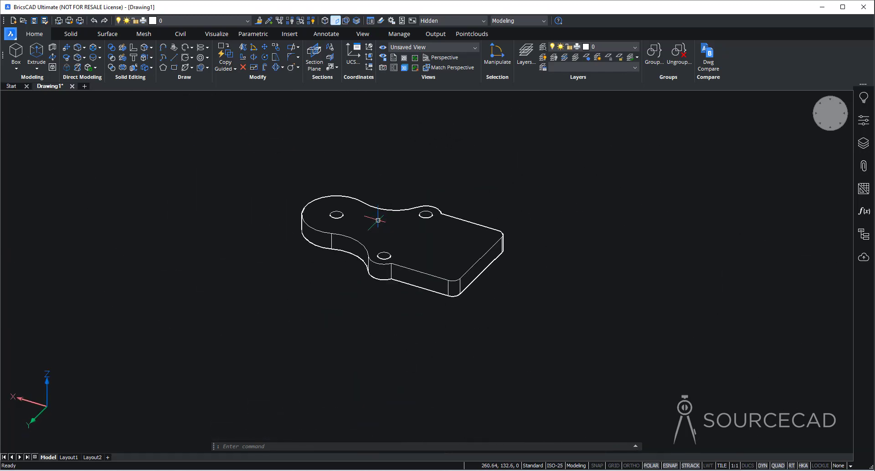
left_click(176, 57)
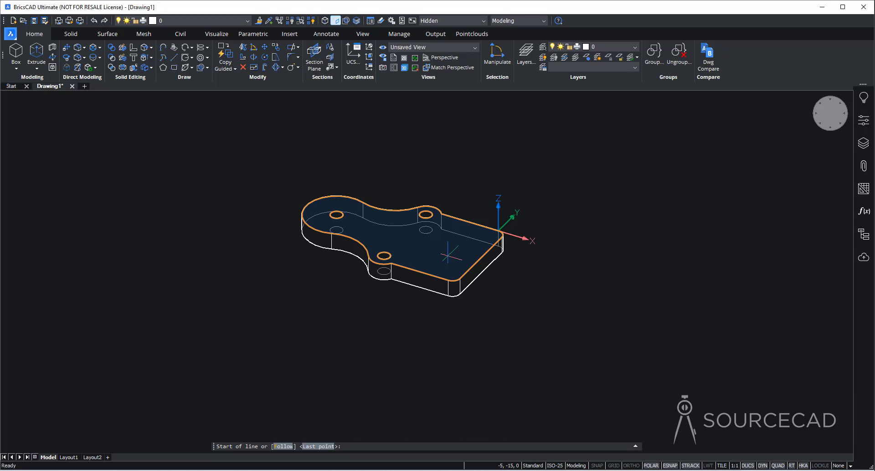
left_click(481, 257)
type("8")
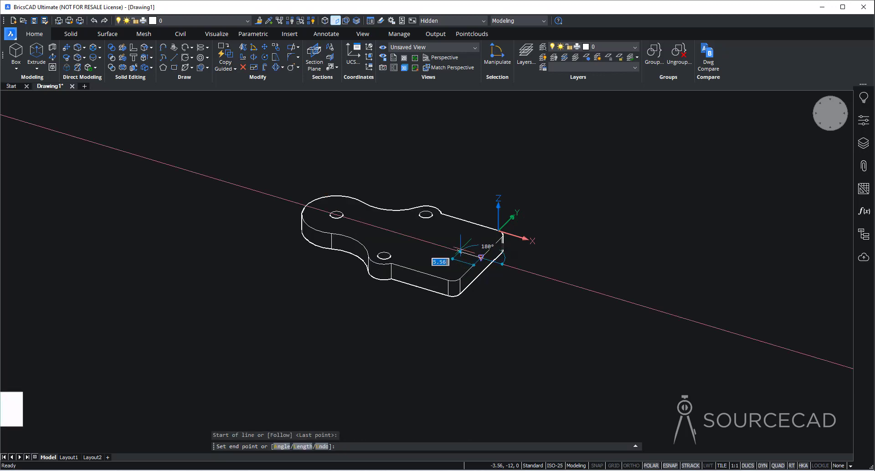
key("Return")
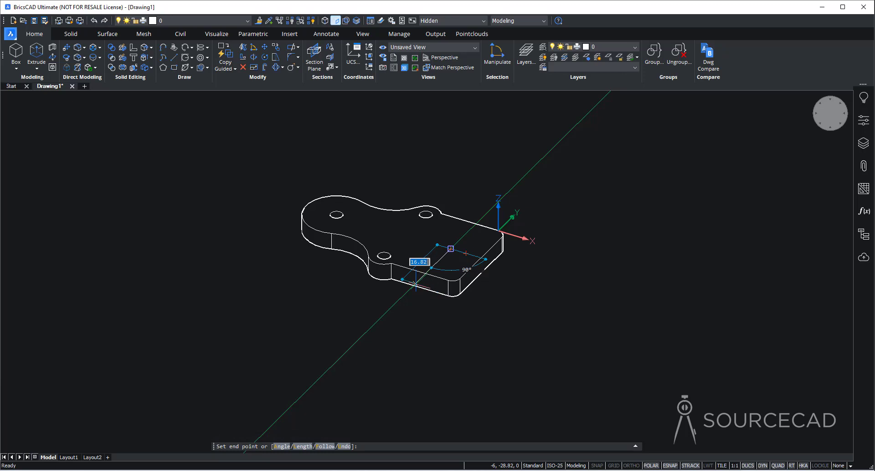
key("Return")
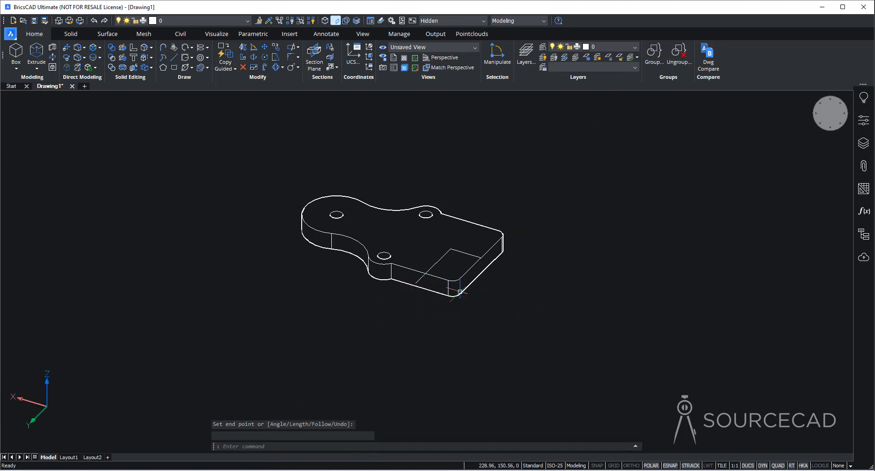
In the Top view, stretch the perpendicular line's inner endpoint straight across the plate, past the opposite side edge
left_click(828, 130)
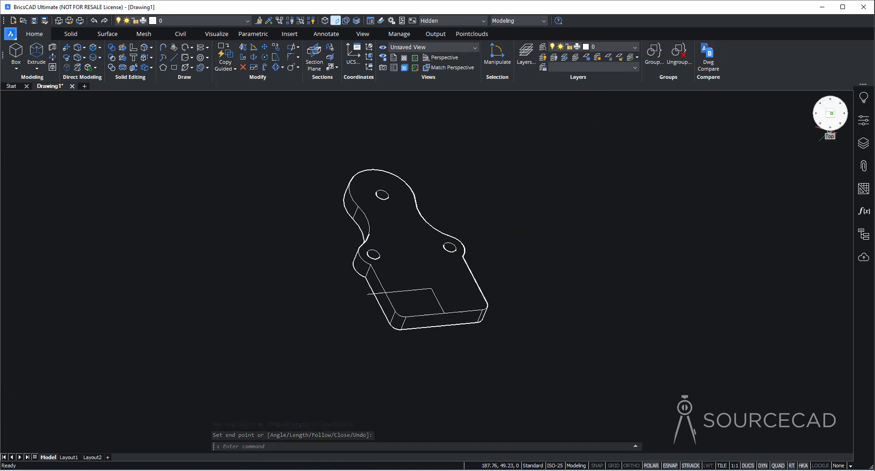
scroll(252, 275, "up", 2)
scroll(252, 274, "down", 3)
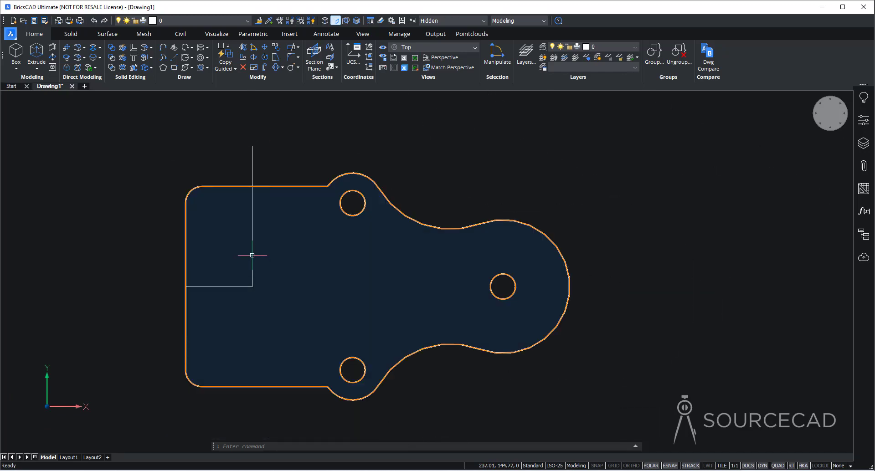
left_click(252, 287)
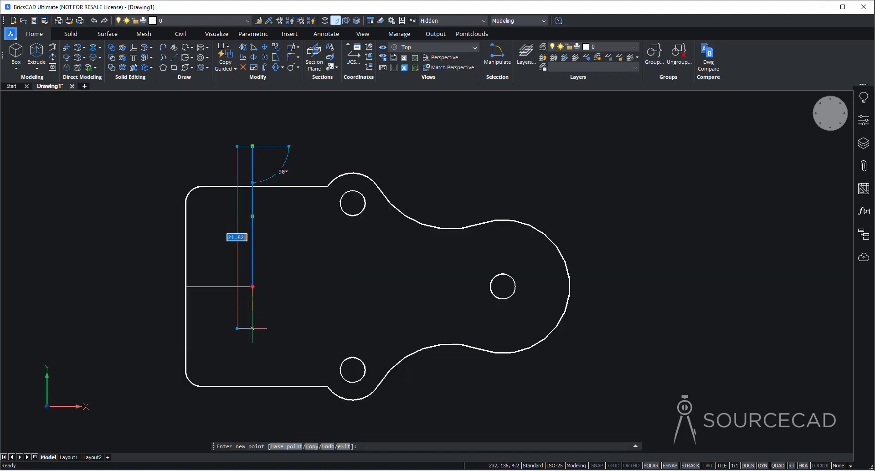
key("Escape")
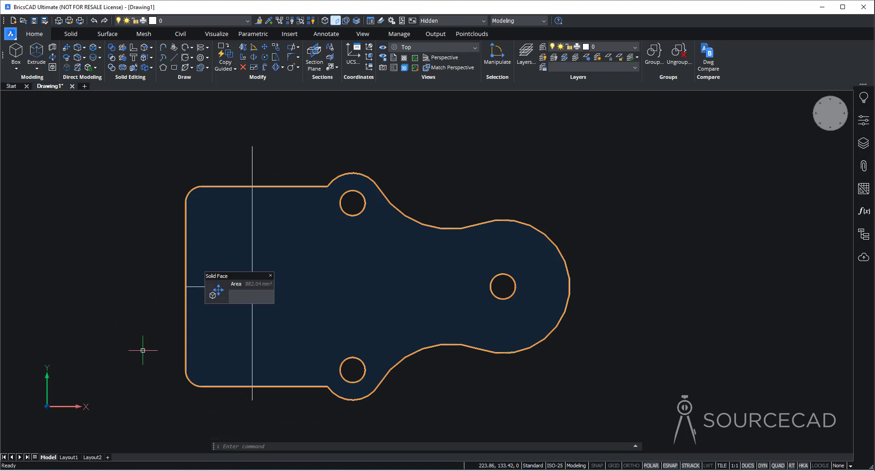
Imprint the long crossing line onto the plate's top face, keeping the source object
middle_click_drag(148, 353, 201, 256, "shift")
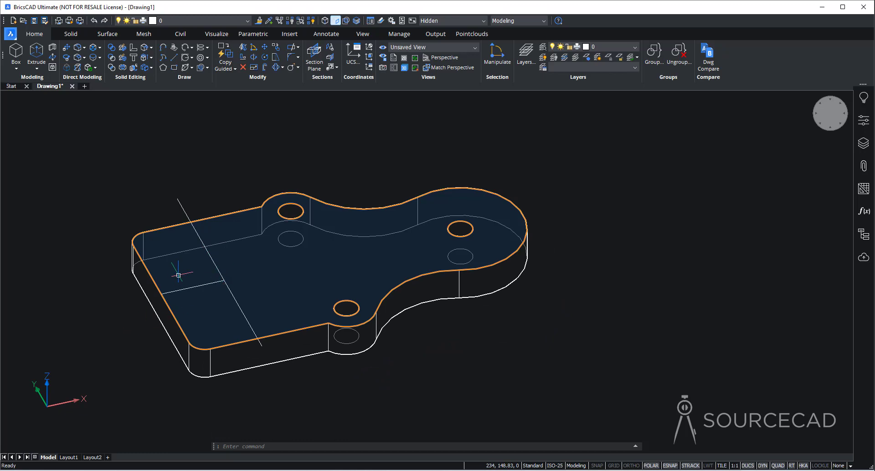
mouse_move(181, 276)
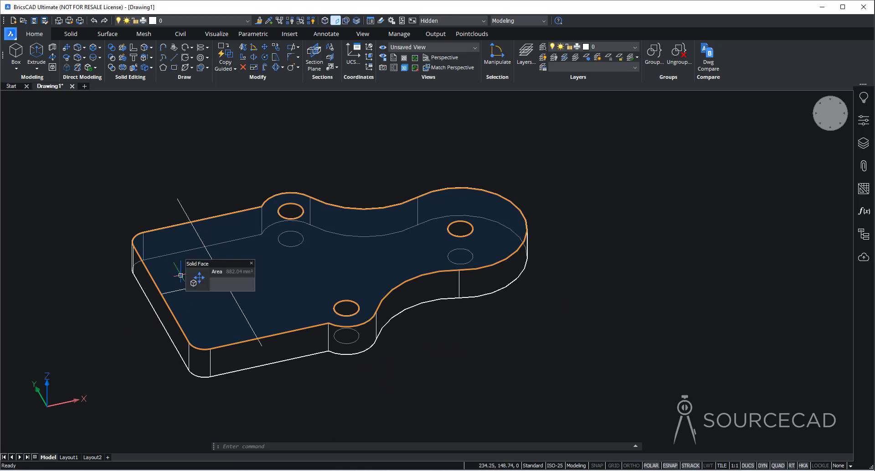
left_click(153, 47)
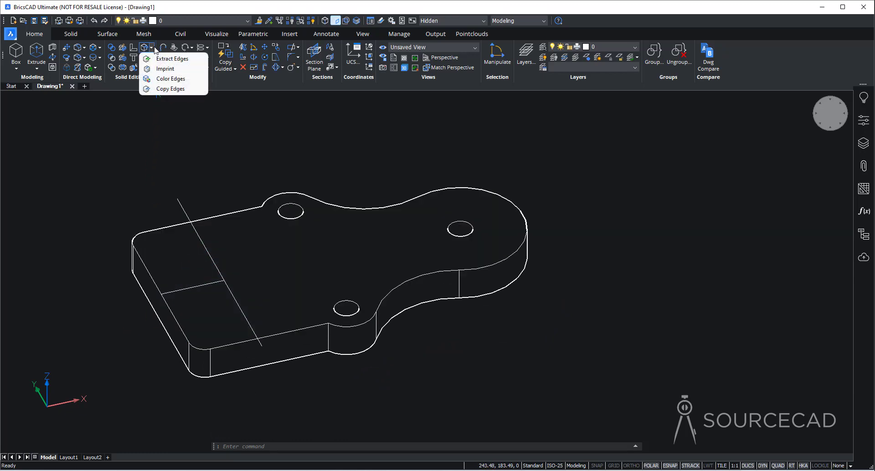
left_click(171, 69)
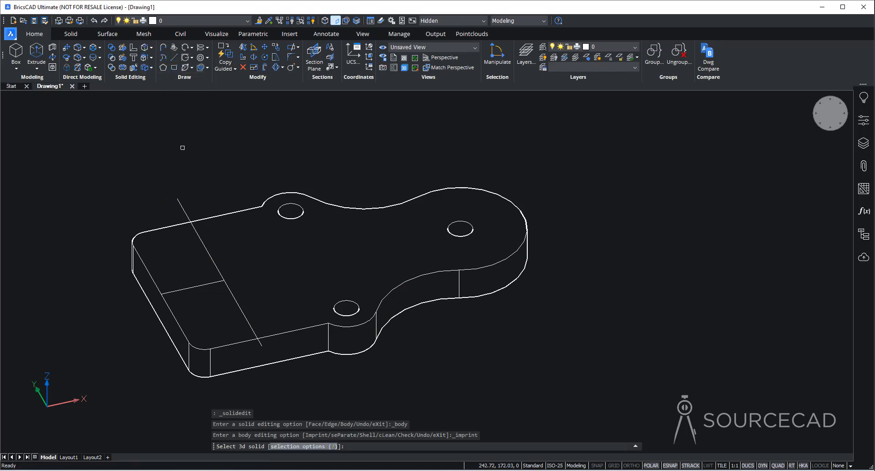
left_click(228, 232)
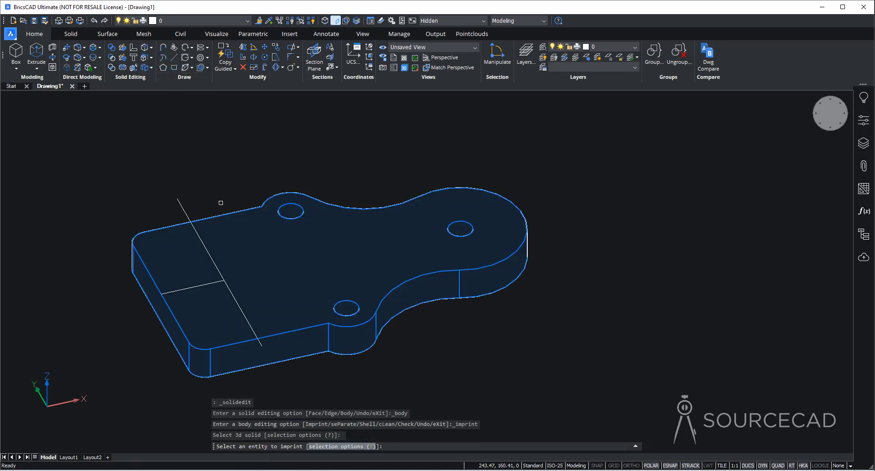
left_click(180, 202)
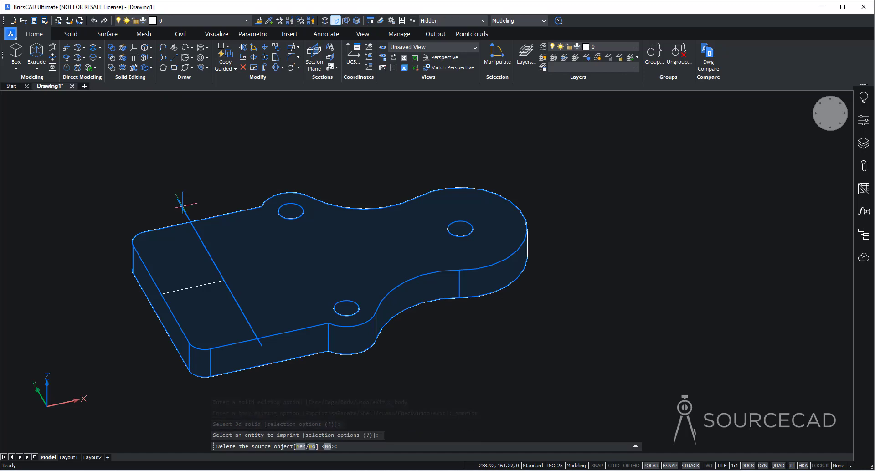
key("Return")
key("Return")
key("Escape")
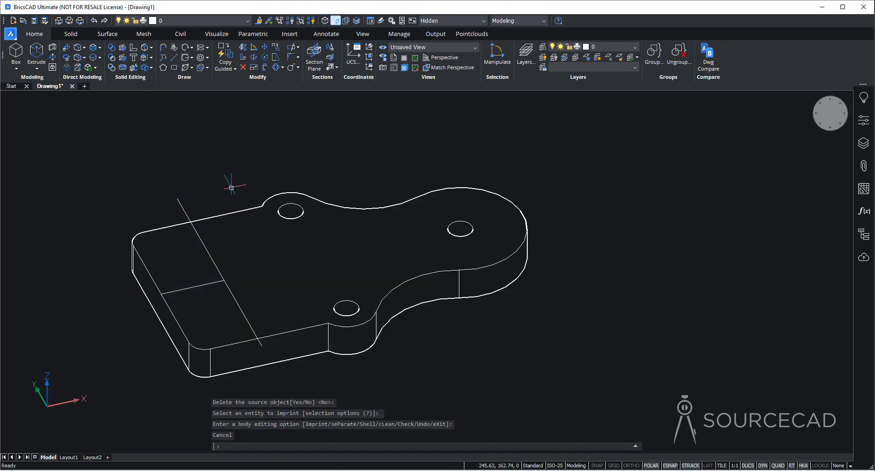
Delete the long crossing line and the 8 mm construction line from the top face
left_click(185, 209)
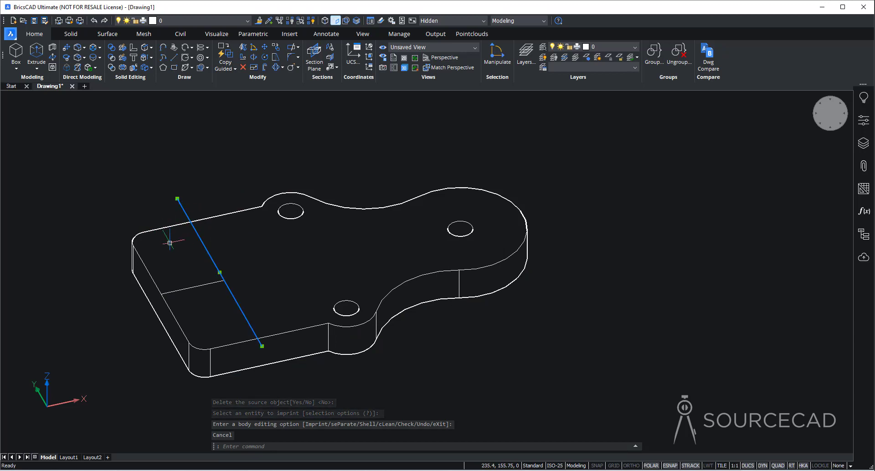
left_click(173, 292)
key("Delete")
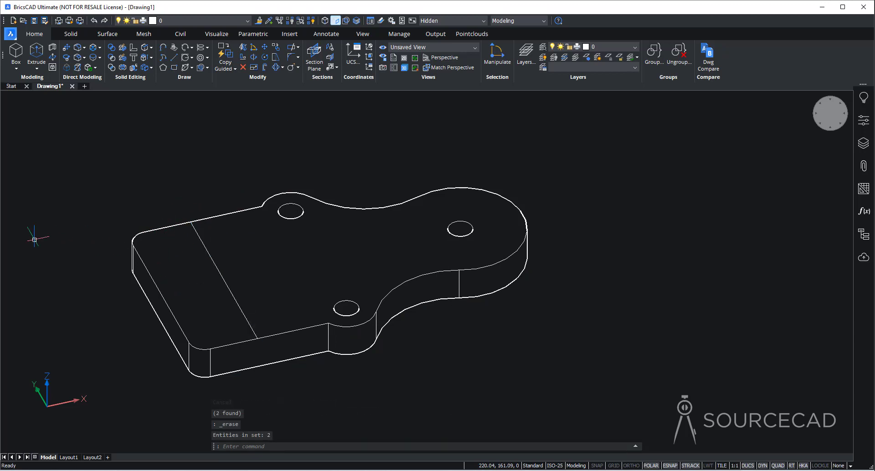
Push/Pull the imprinted strip at the straight end of the plate's top face upward by 8 mm
mouse_move(194, 230)
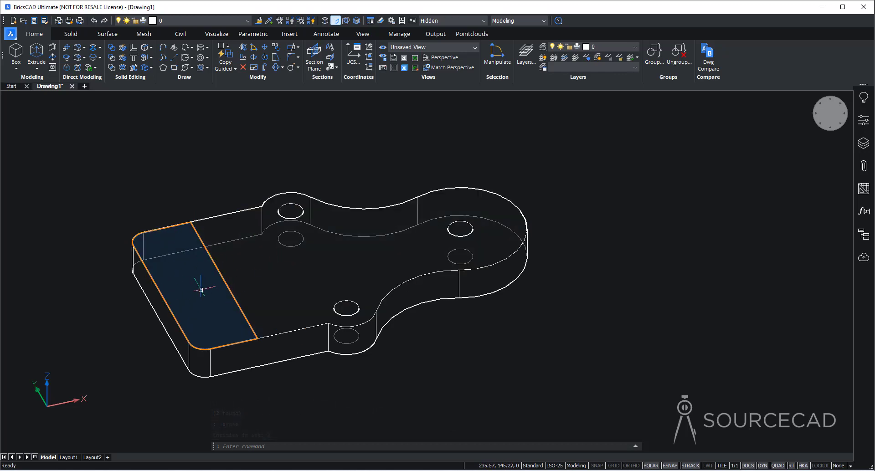
mouse_move(200, 286)
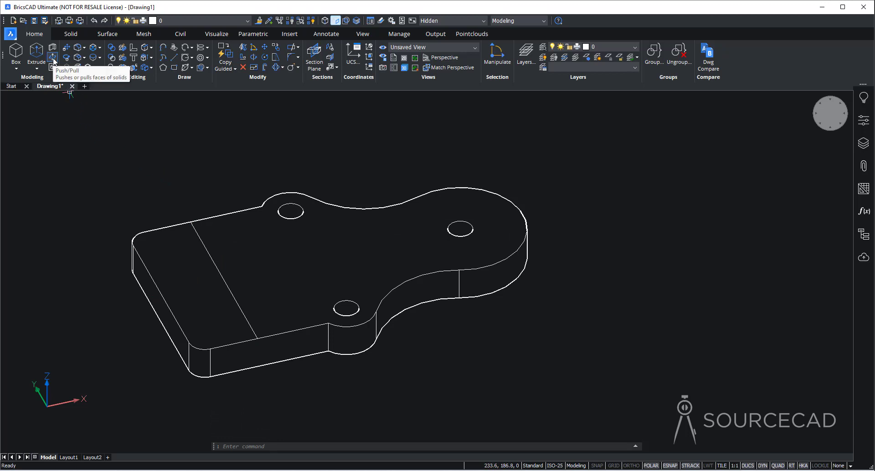
left_click(53, 58)
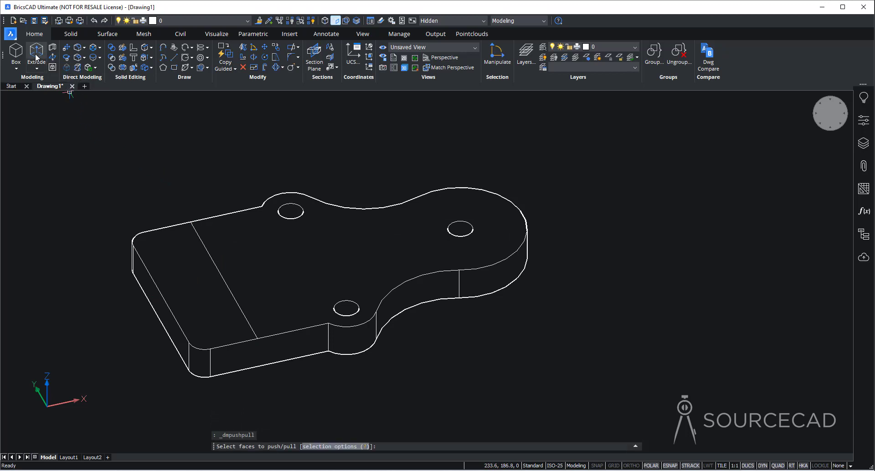
left_click(198, 272)
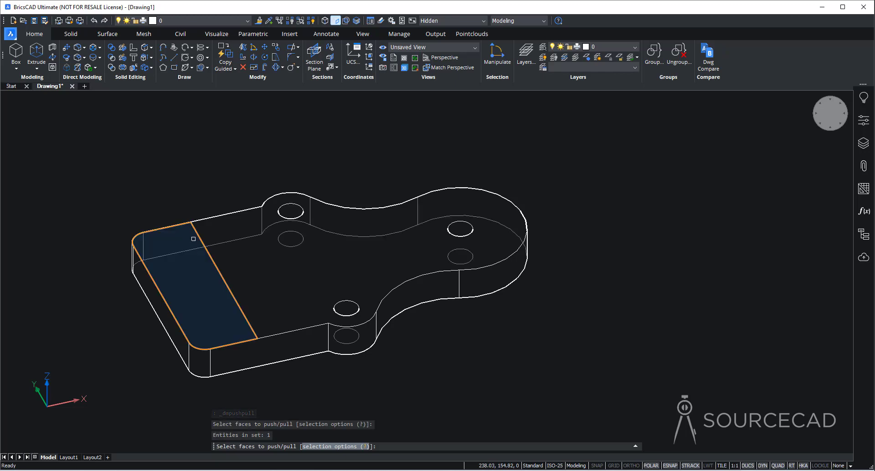
key("Return")
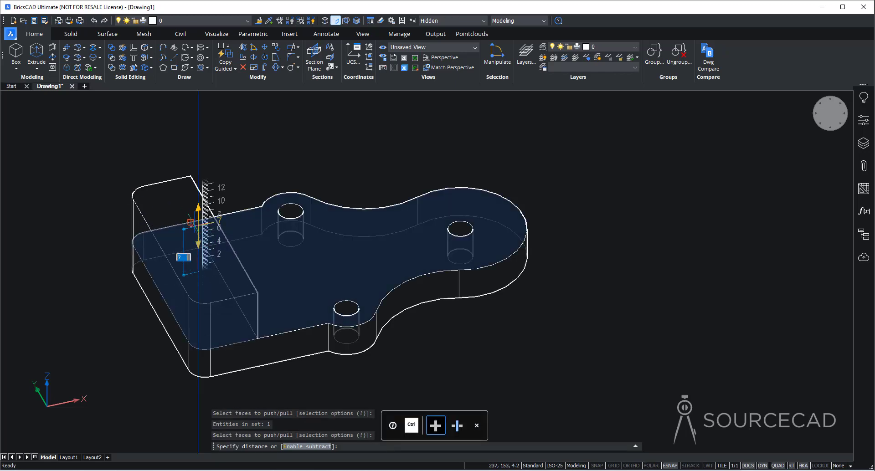
type("8")
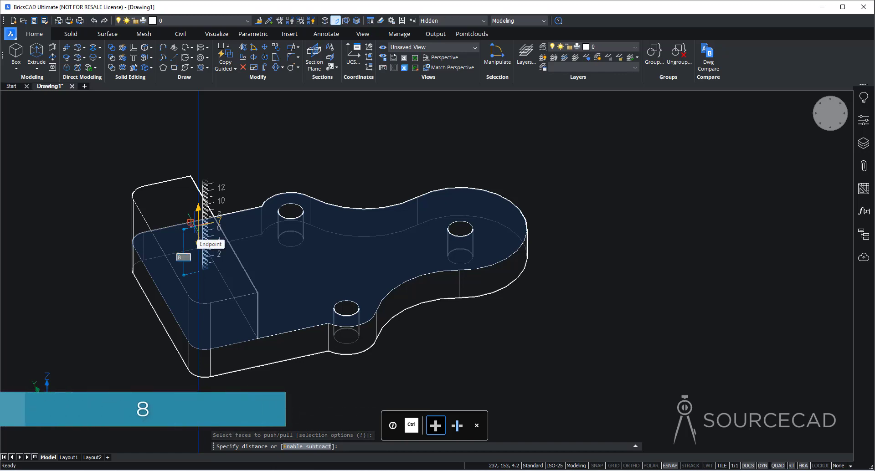
key("Return")
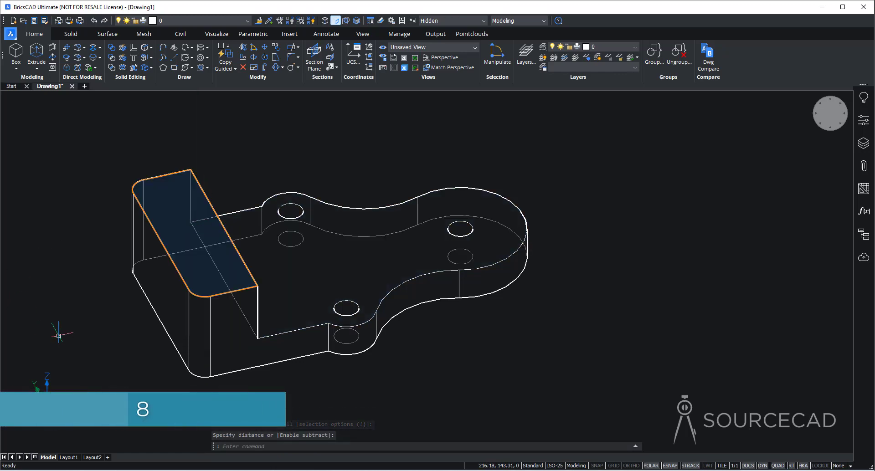
In the Left view, start a polyline on the raised block's end face from the upper edge's midpoint: 4.8 mm down, then 1.2 mm sideways
middle_click_drag(426, 361, 527, 346)
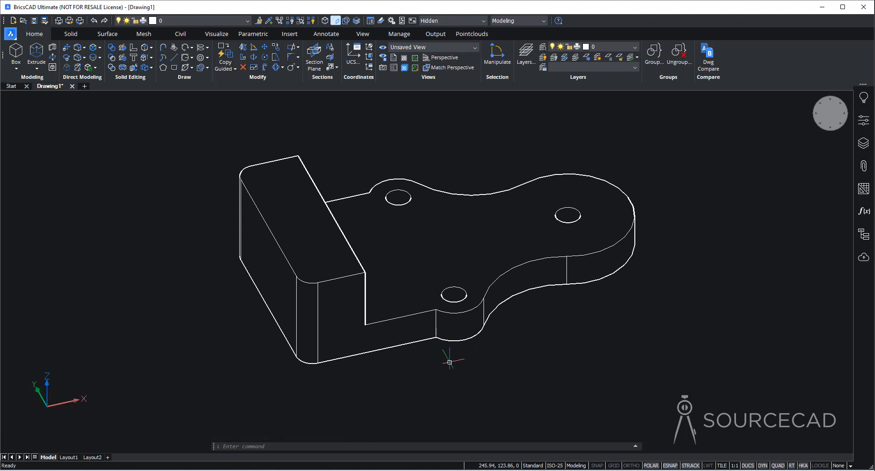
mouse_move(271, 265)
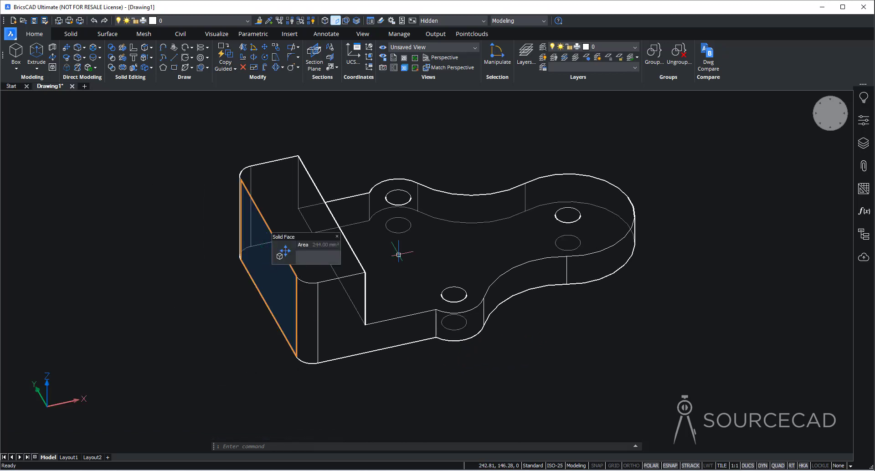
left_click(830, 131)
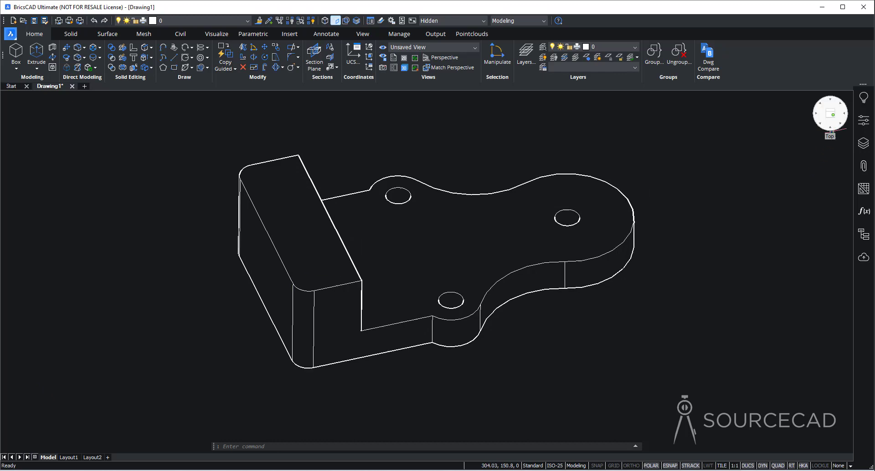
left_click(831, 132)
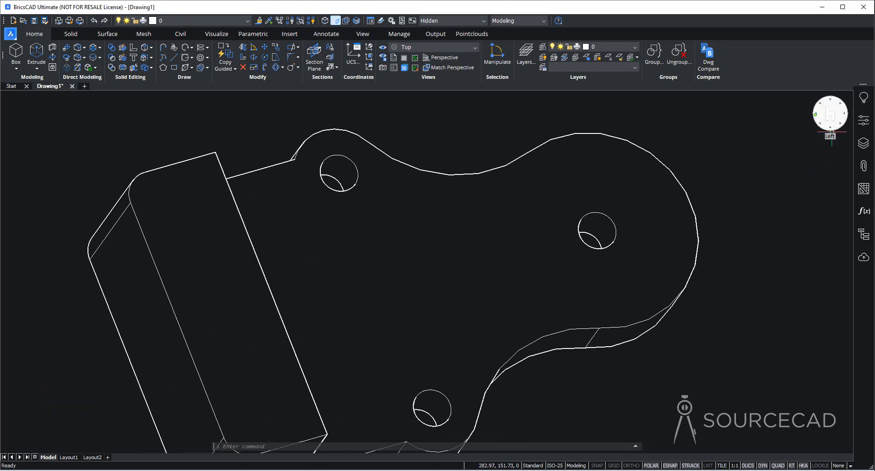
scroll(401, 246, "down", 5)
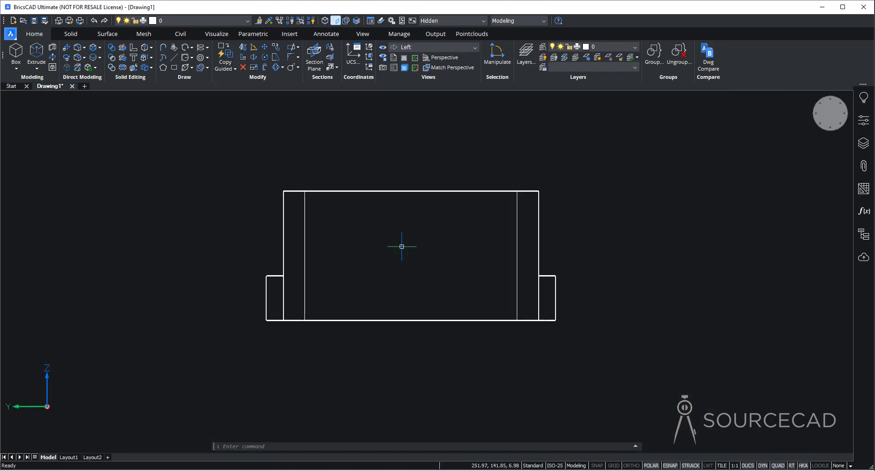
mouse_move(422, 254)
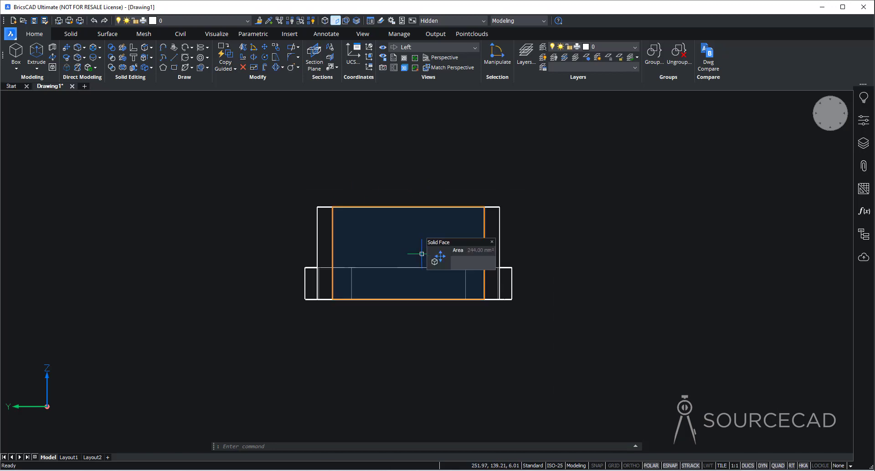
left_click(163, 47)
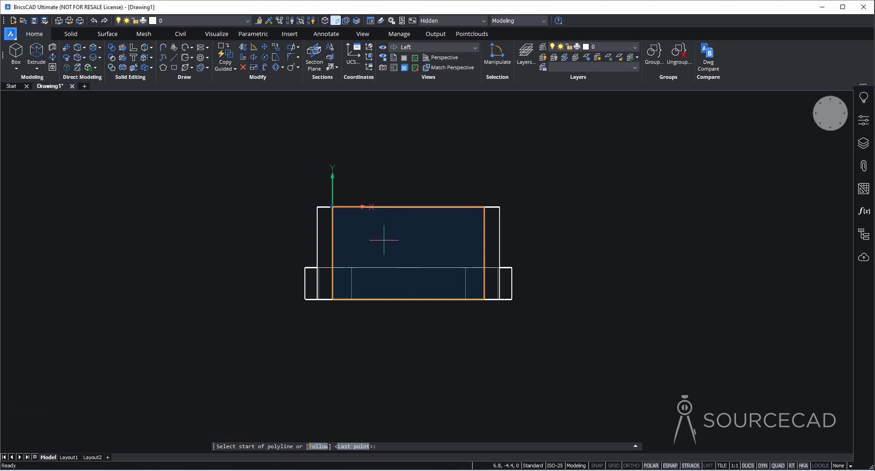
left_click(409, 206)
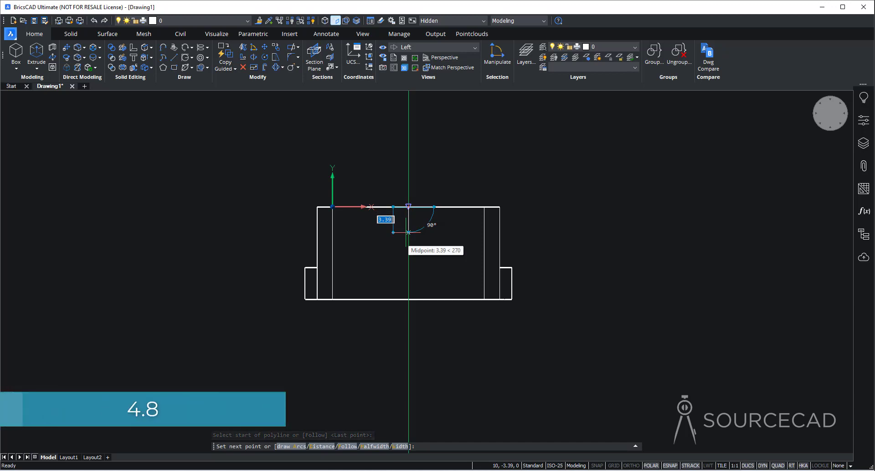
type("4.")
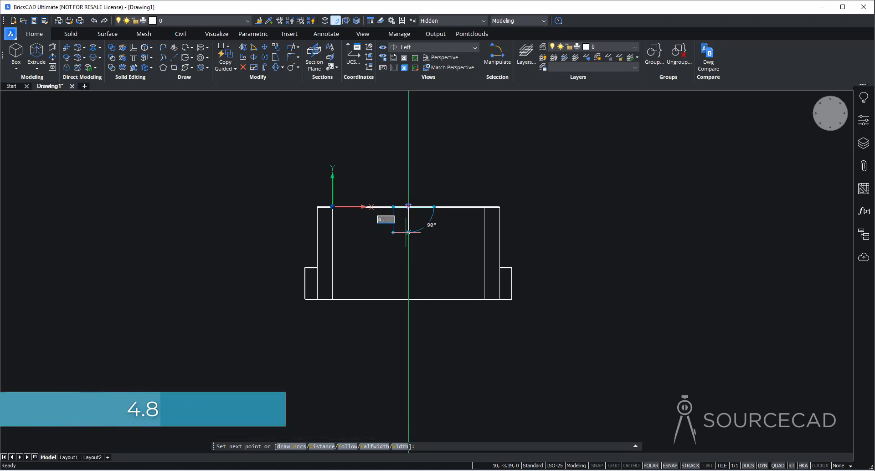
type("8")
key("Return")
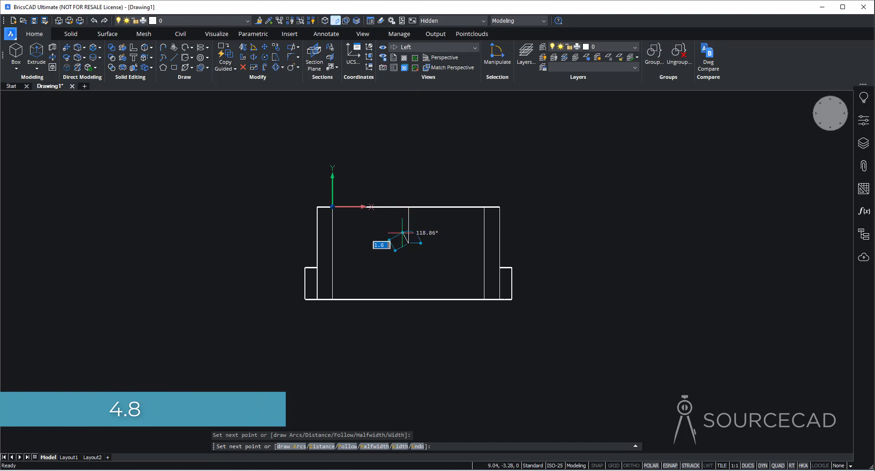
type("1.2")
key("Return")
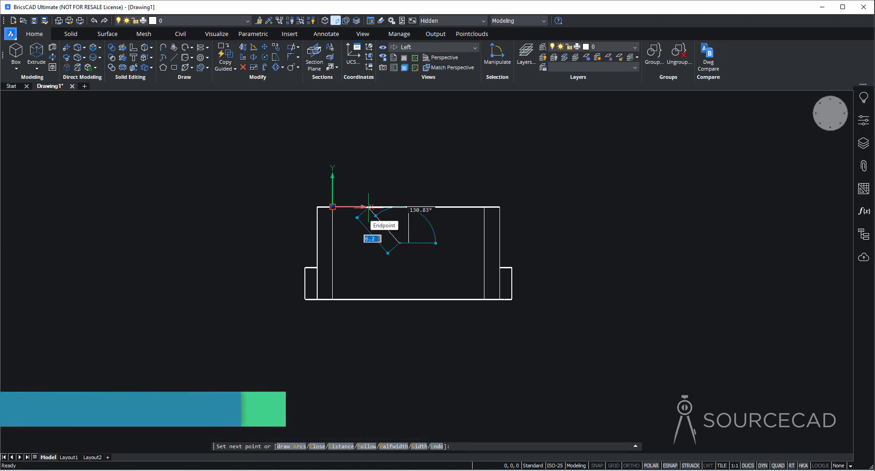
Finish the polyline with a segment about 10.4 mm long at 135°, running outward past the block's upper edge
key("Tab")
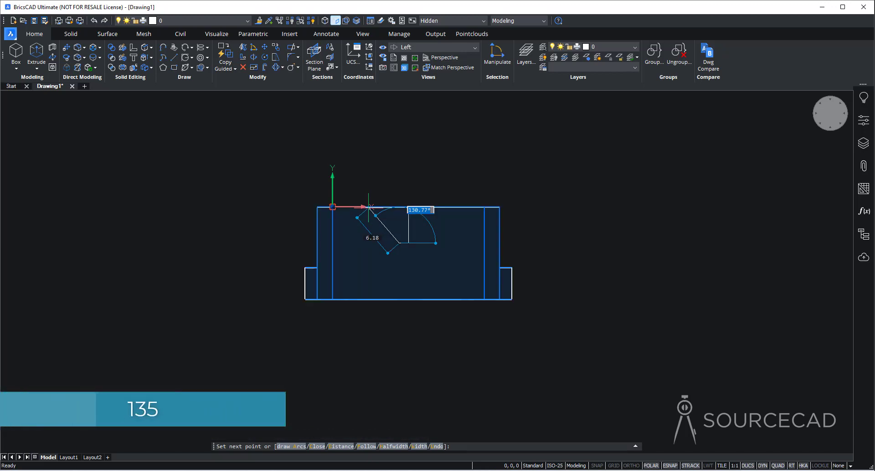
type("135")
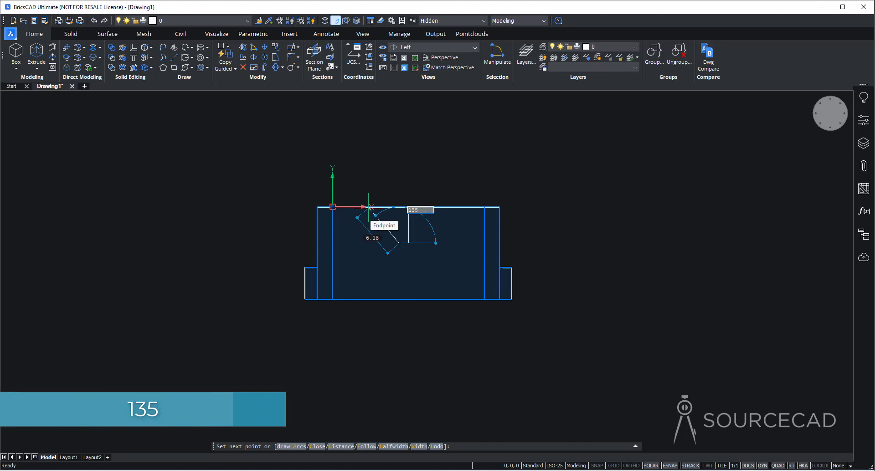
key("Tab")
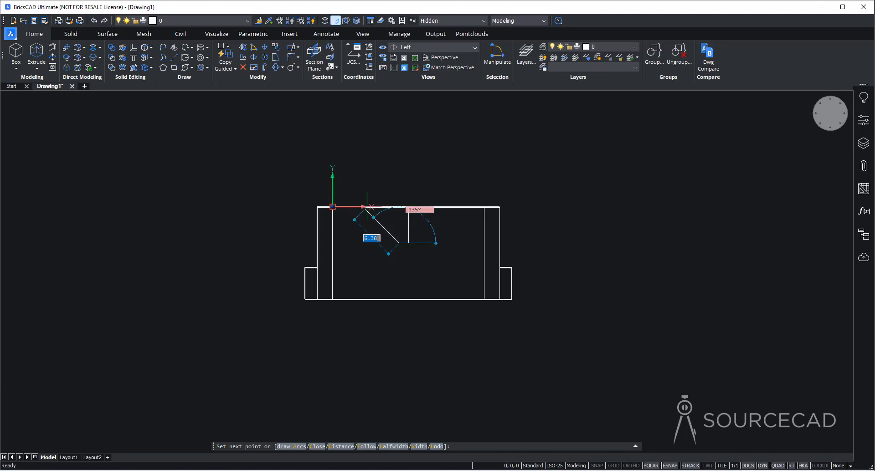
left_click(346, 184)
key("Return")
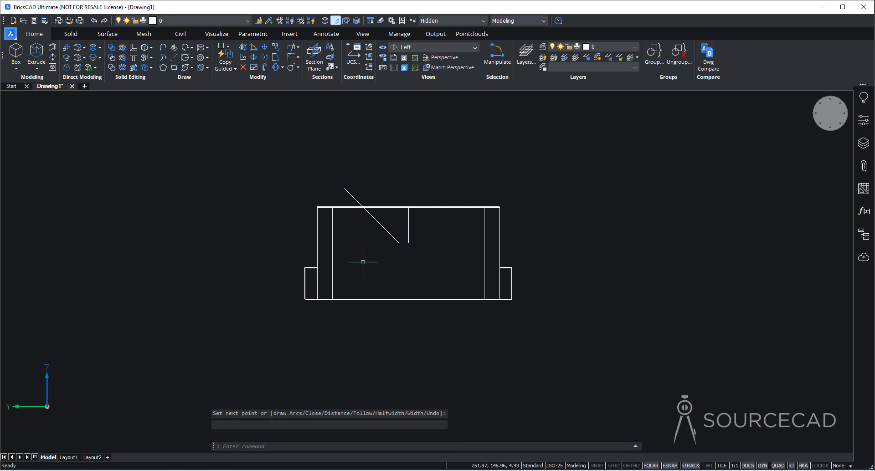
key("Escape")
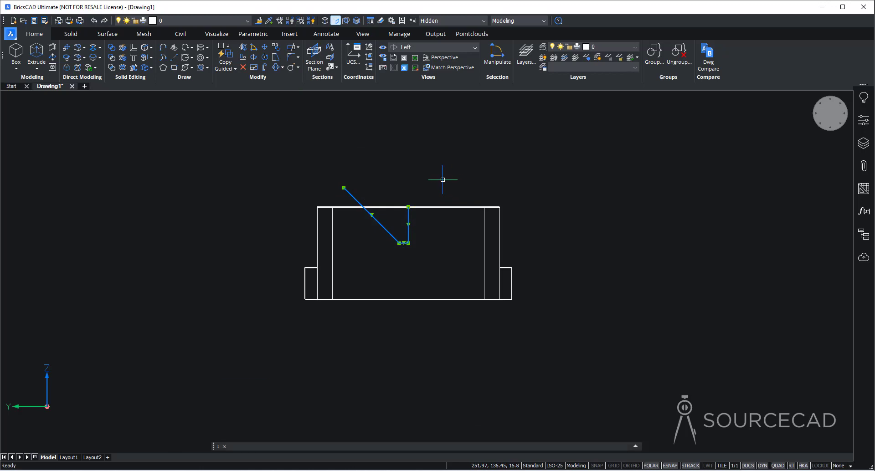
Explode the polyline and delete its vertical 4.8 mm segment
key("Return")
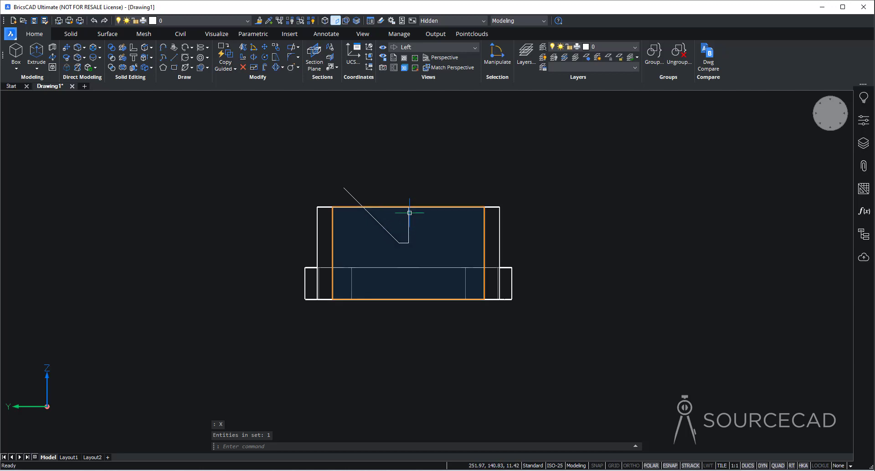
mouse_move(408, 213)
left_click(395, 190)
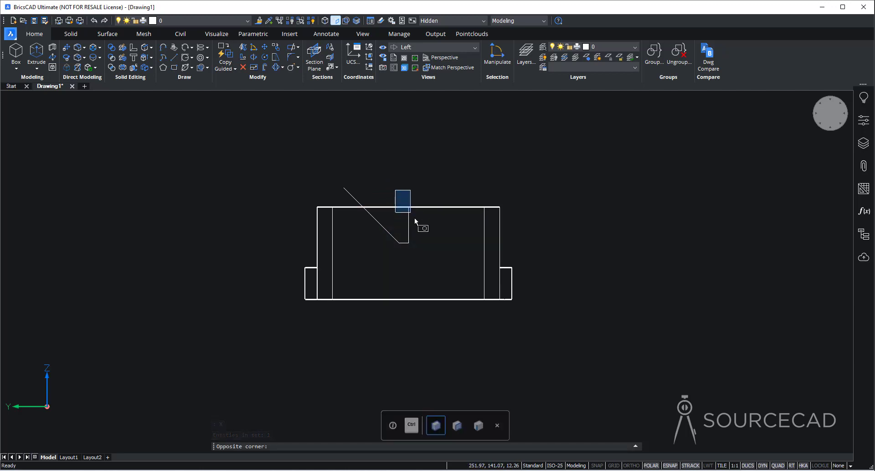
left_click(401, 196)
left_click(407, 200)
left_click(417, 256)
key("Delete")
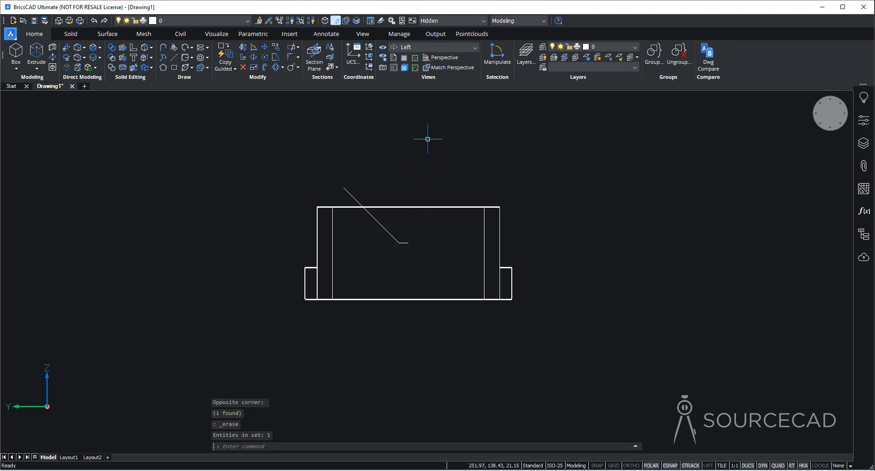
Mirror the sloped and short horizontal lines about the vertical centerline through the upper edge's midpoint, keeping the originals
left_click(340, 179)
left_click(417, 243)
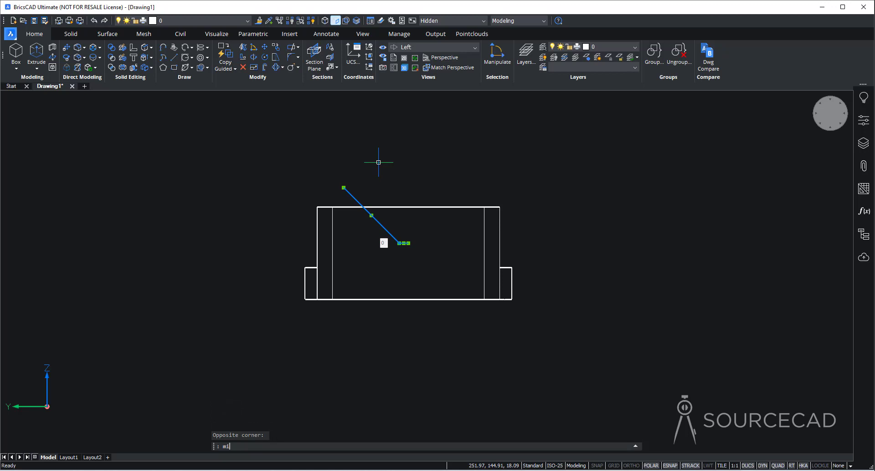
key("Return")
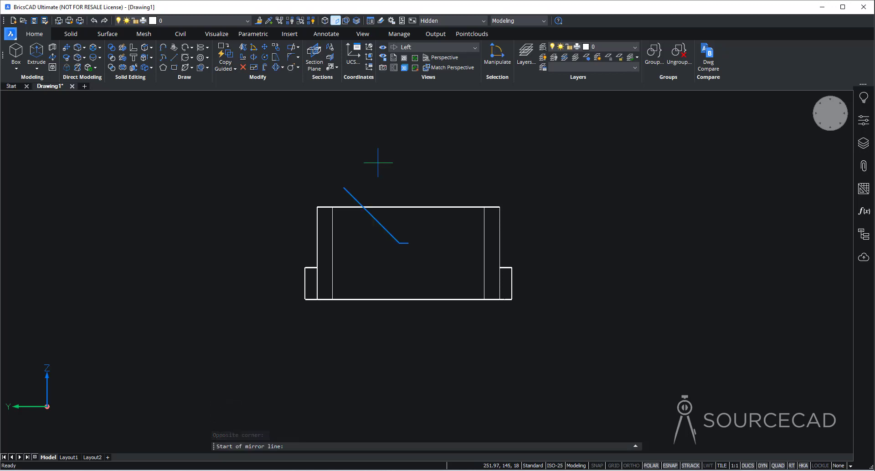
left_click(408, 243)
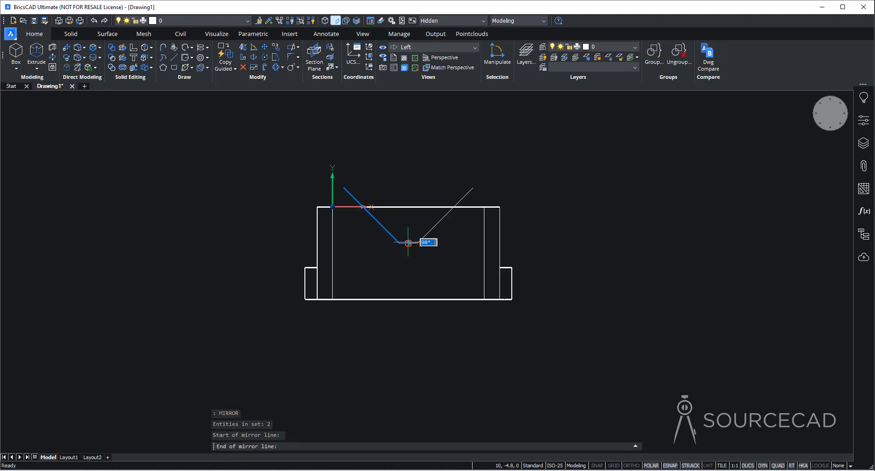
left_click(408, 206)
key("Return")
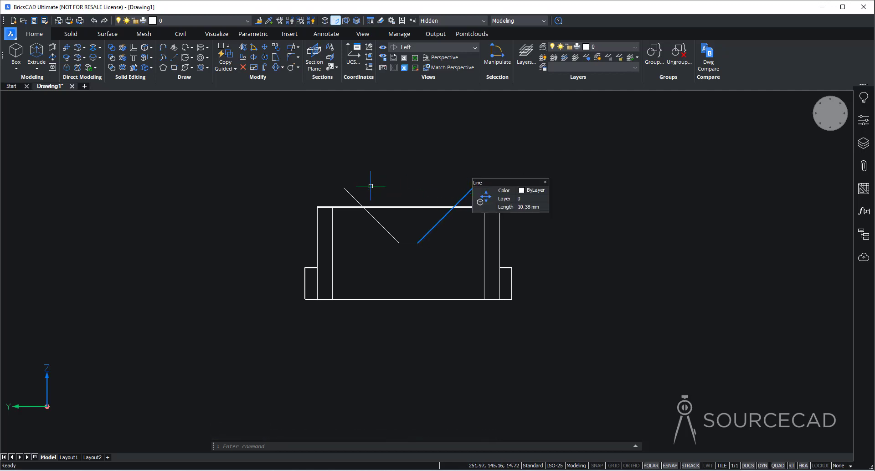
Join the four lines of the V-shaped groove profile into a single polyline
left_click(341, 171)
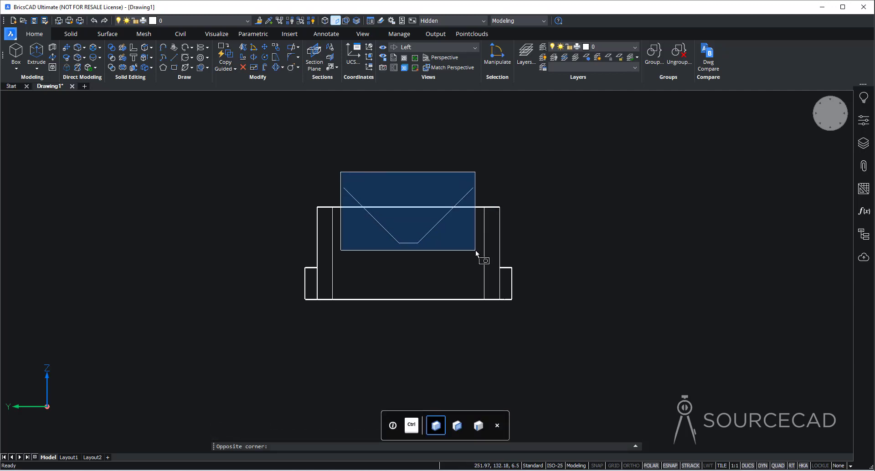
left_click(476, 247)
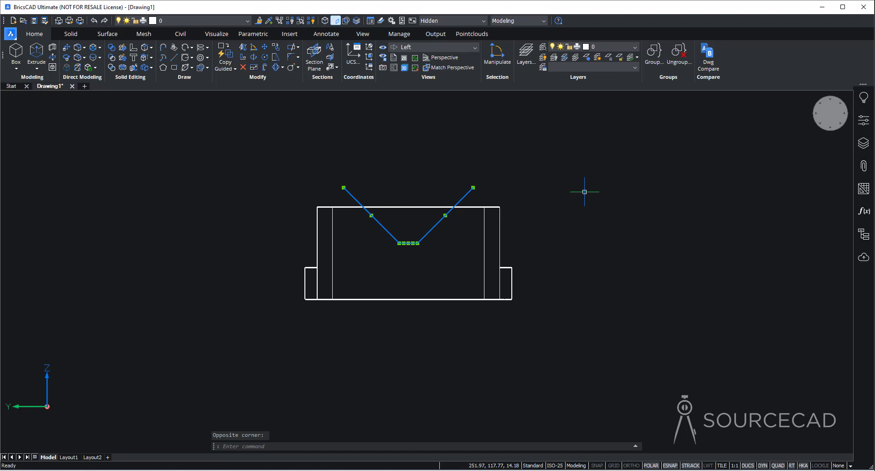
key("Return")
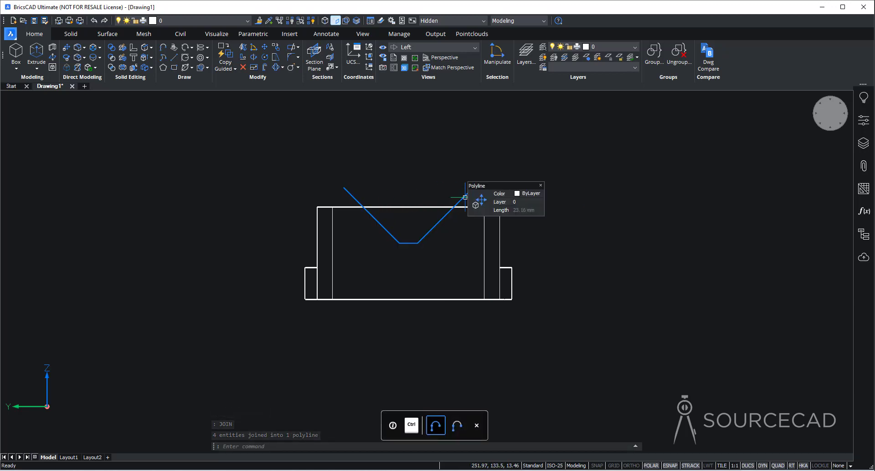
Imprint the V-shaped polyline on the block's outer end face, keeping the source object, and delete the leftover polyline
left_click(812, 119)
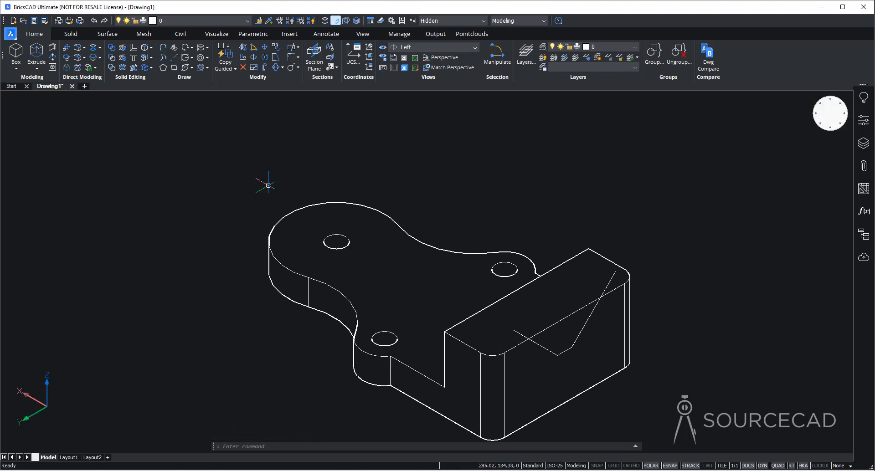
left_click(152, 48)
left_click(160, 69)
left_click(543, 371)
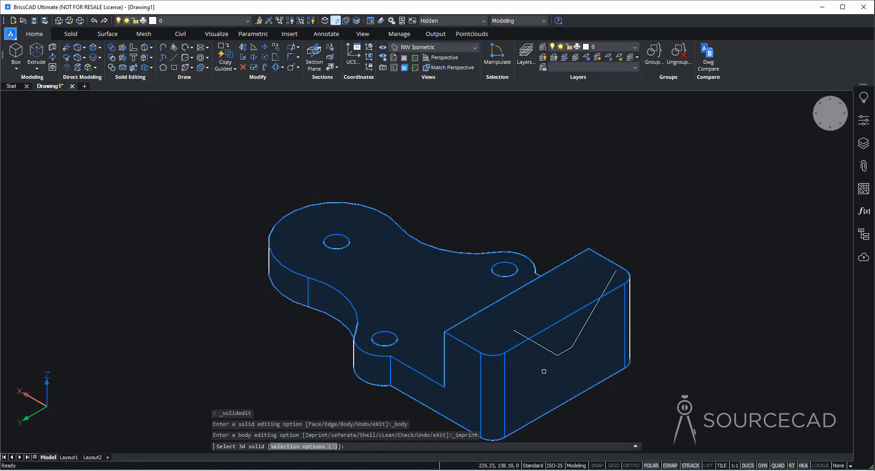
left_click(541, 347)
key("Return")
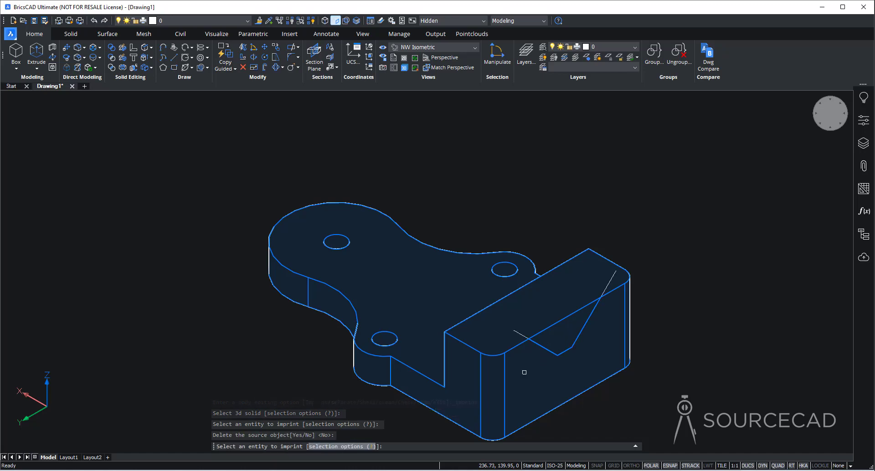
key("Return")
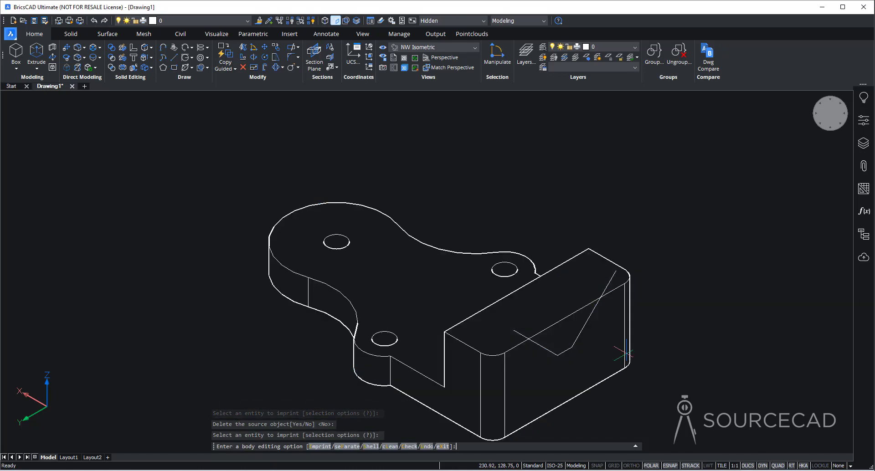
key("Return")
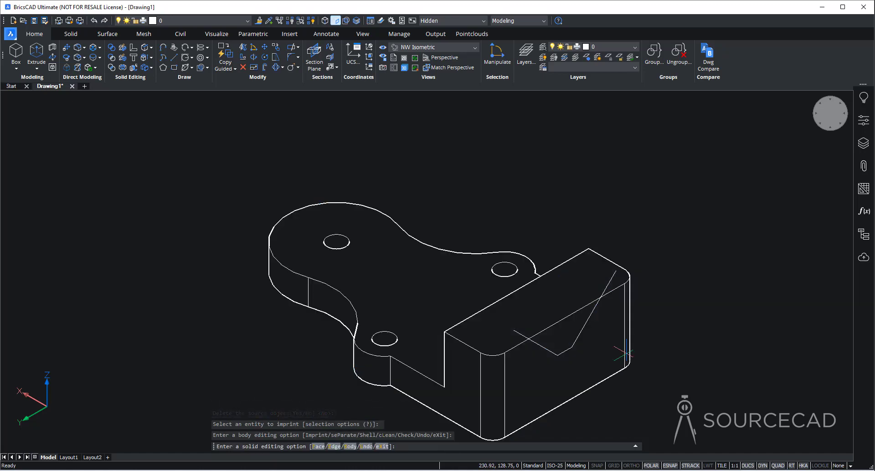
key("Return")
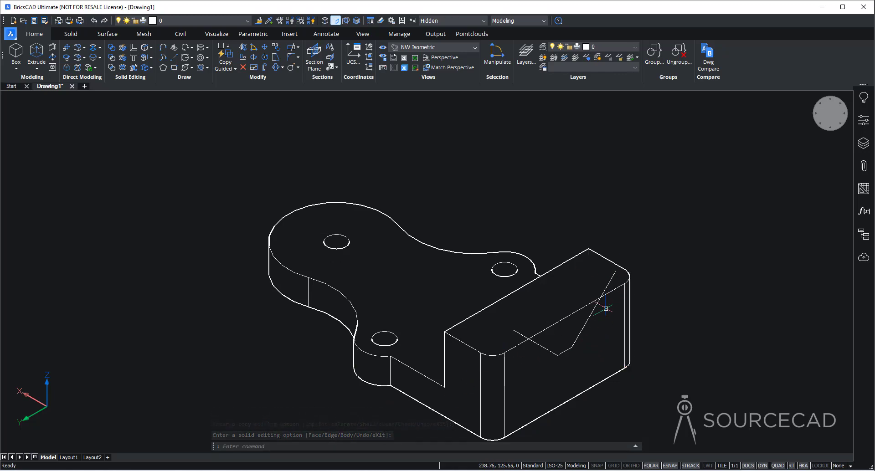
left_click(612, 278)
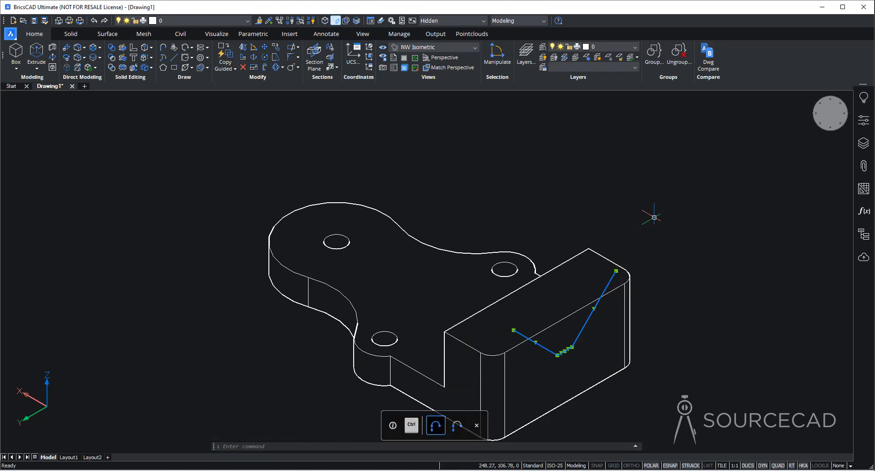
key("Delete")
Push the imprinted V-shaped face through the block's full thickness to cut the groove
mouse_move(577, 336)
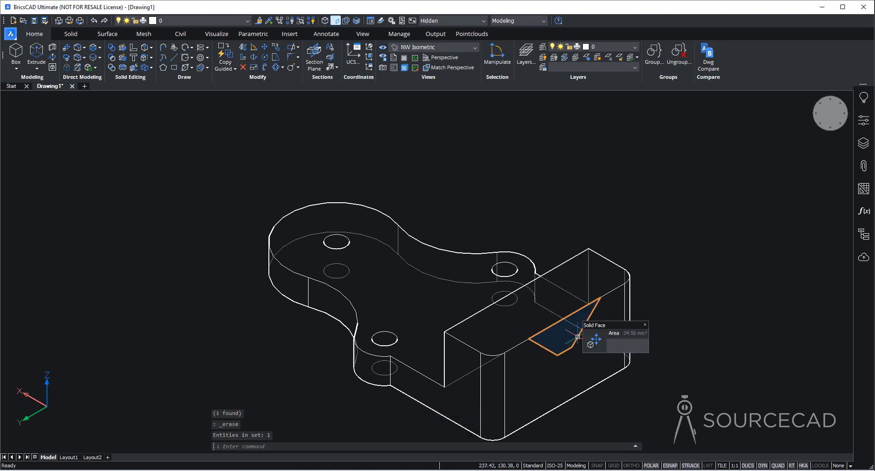
left_click(53, 59)
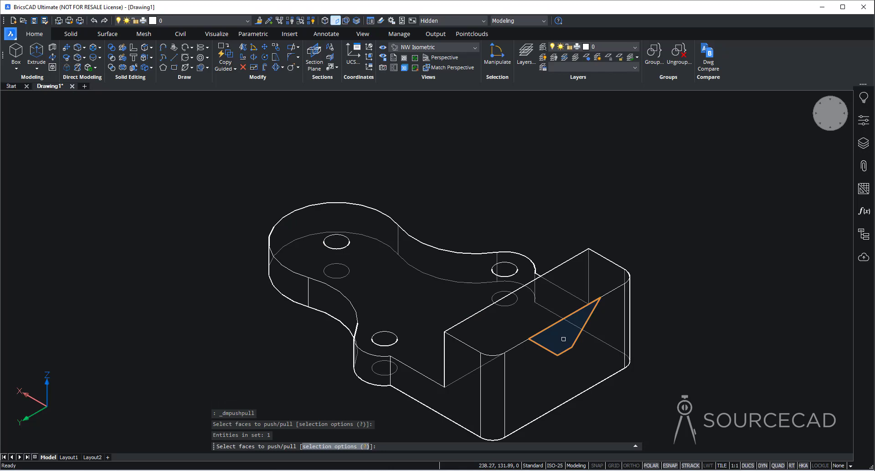
key("Return")
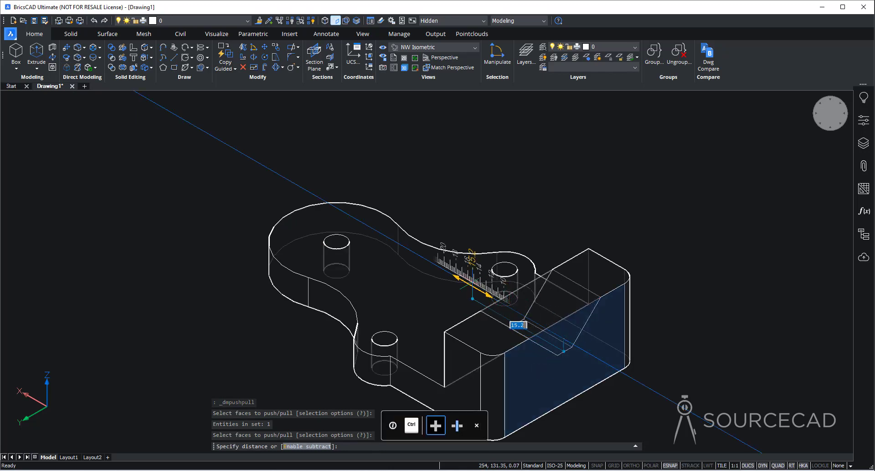
key("Escape")
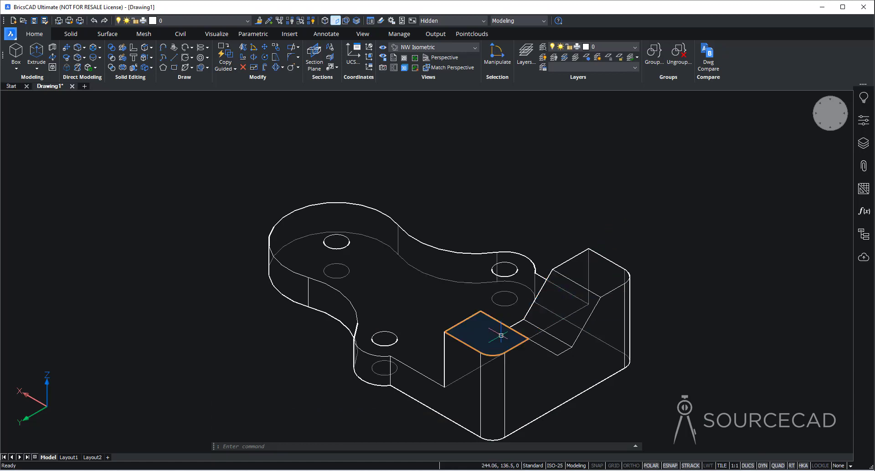
Draw a circle with a 0.6 mm radius at the center of one sloped groove face
mouse_move(501, 336)
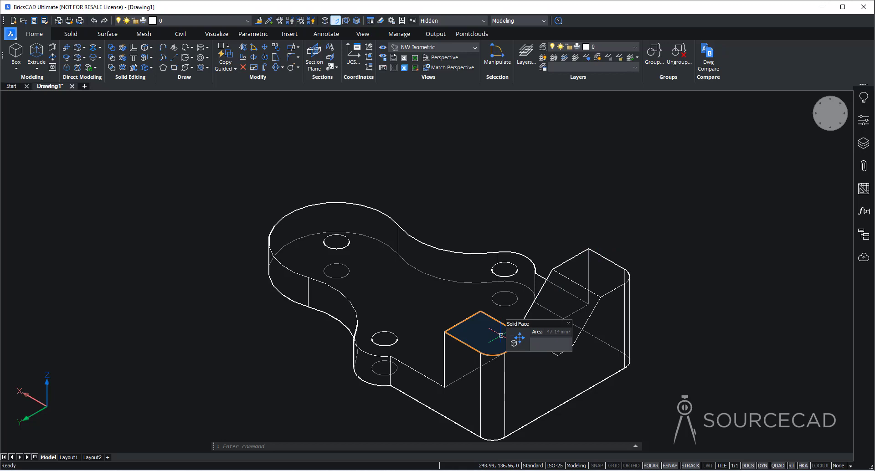
left_click(190, 58)
left_click(201, 69)
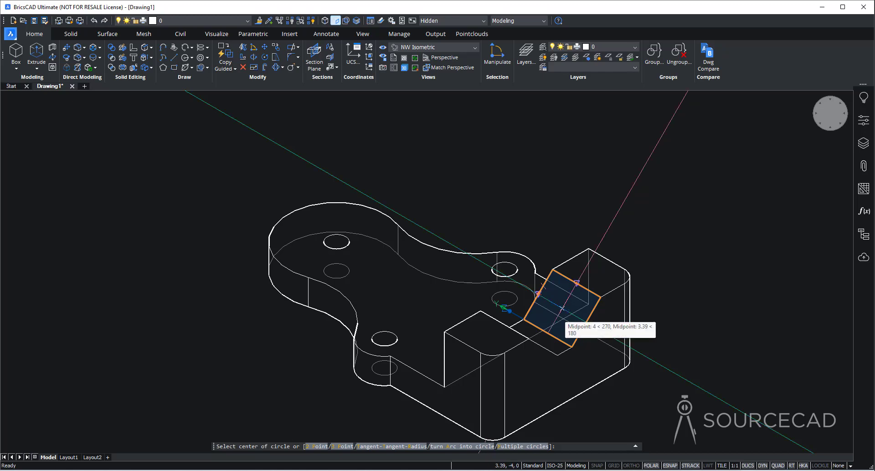
left_click(562, 308)
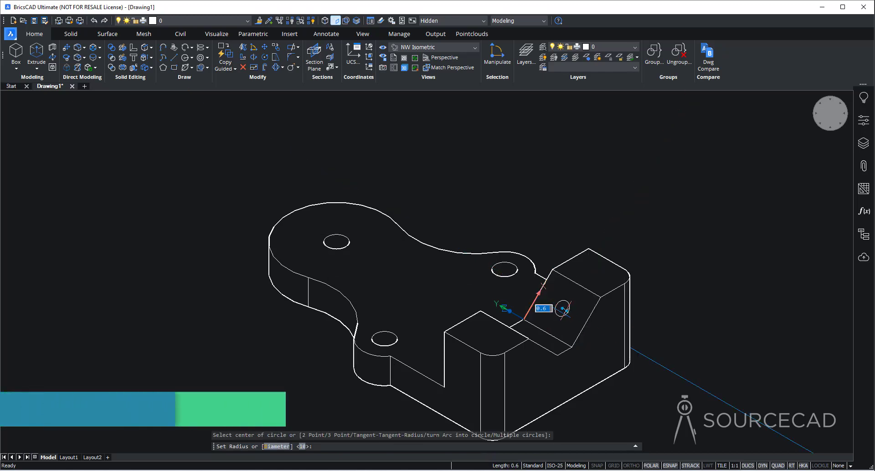
type("0.6")
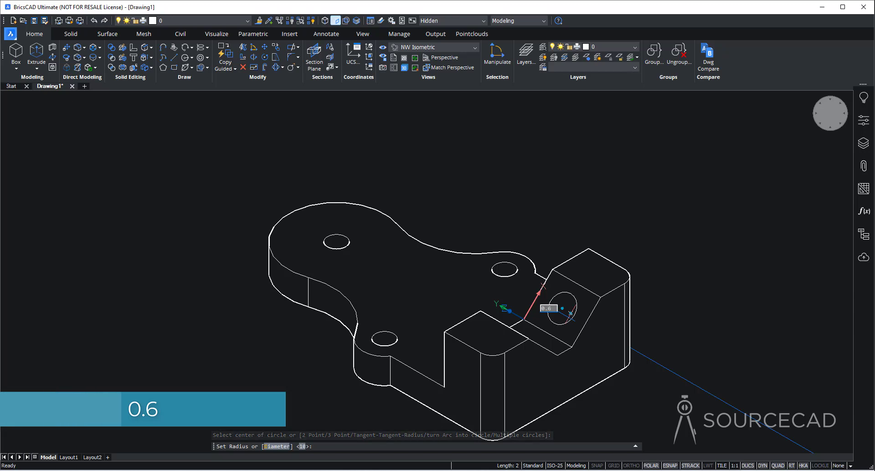
key("Return")
Draw a circle with a 0.6 mm radius at the center of the opposite sloped groove face
middle_click_drag(688, 333, 412, 313, "shift")
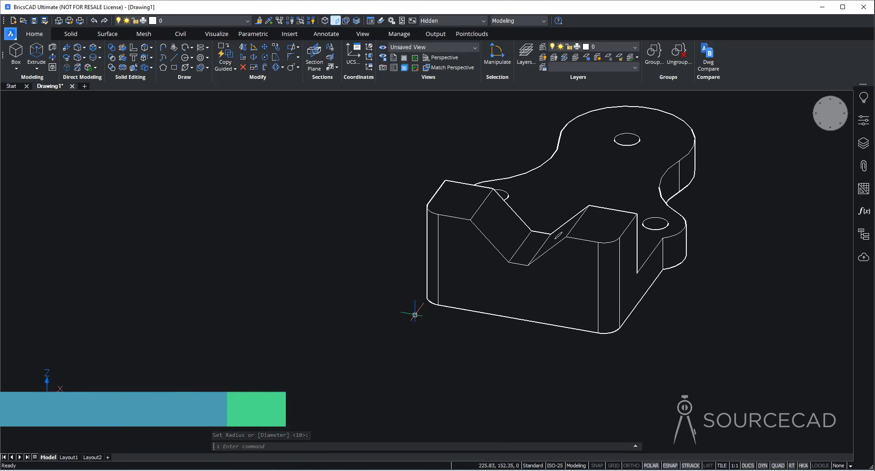
left_click(185, 57)
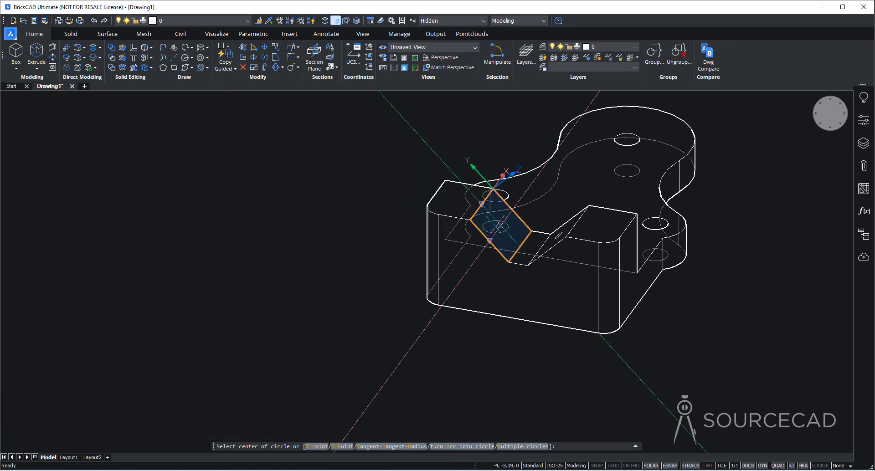
left_click(500, 225)
type("0.5")
key("Return")
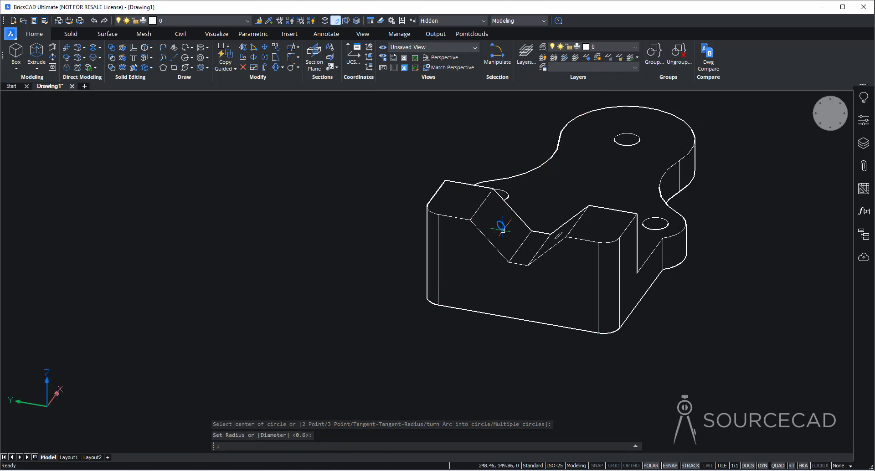
Extrude the circle on the left sloped groove face 6 mm into the block
middle_click_drag(335, 266, 295, 300, "shift")
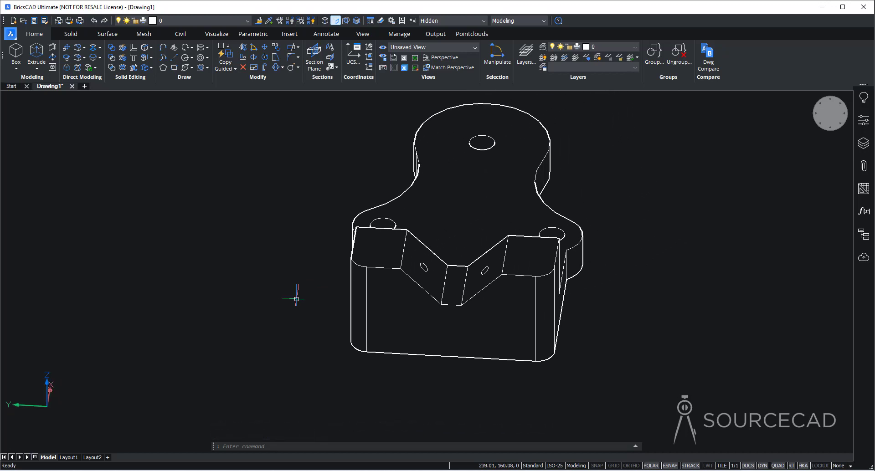
mouse_move(427, 271)
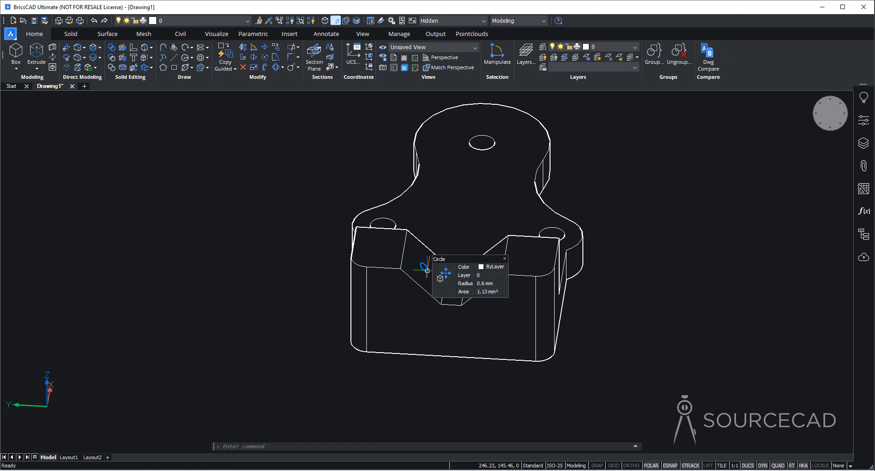
left_click(36, 51)
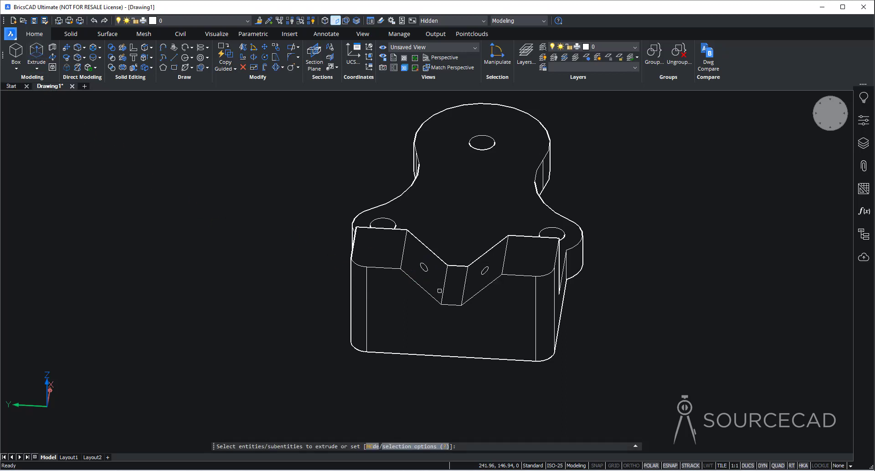
left_click(426, 270)
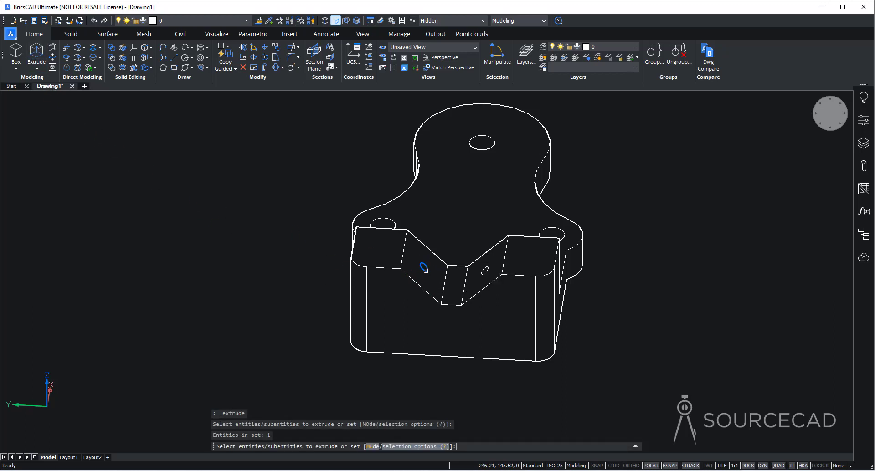
key("Return")
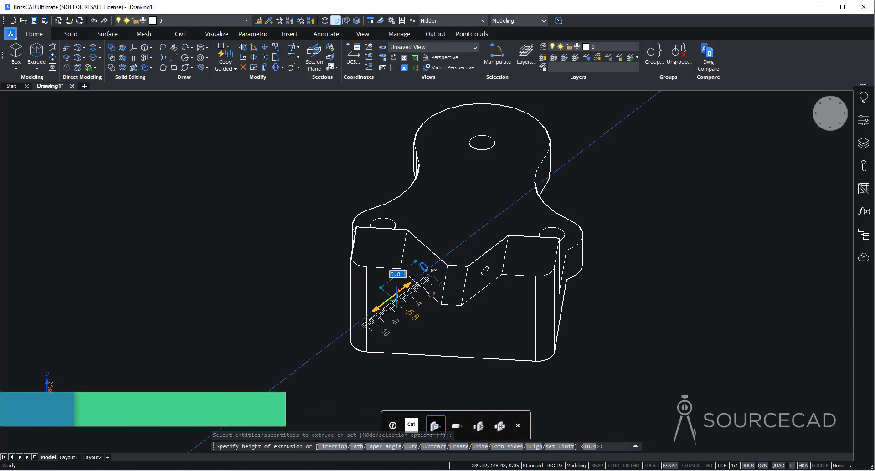
key("Return")
key("Return")
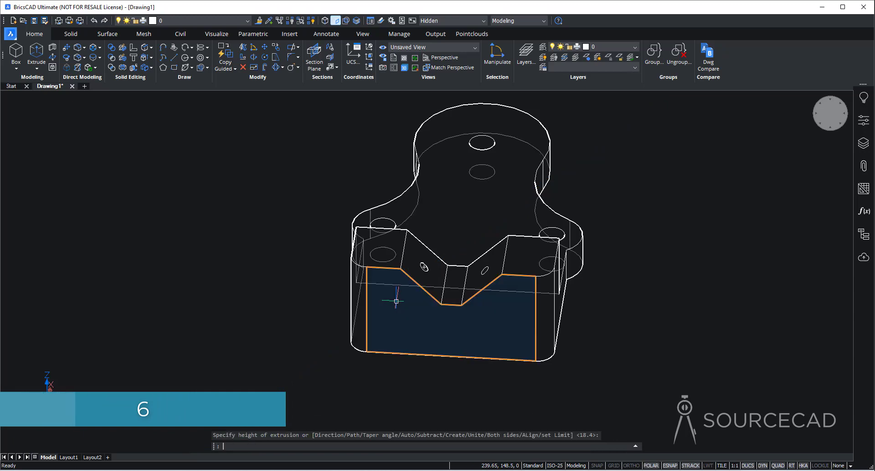
Extrude the circle on the right sloped groove face 6 mm into the block
left_click(39, 61)
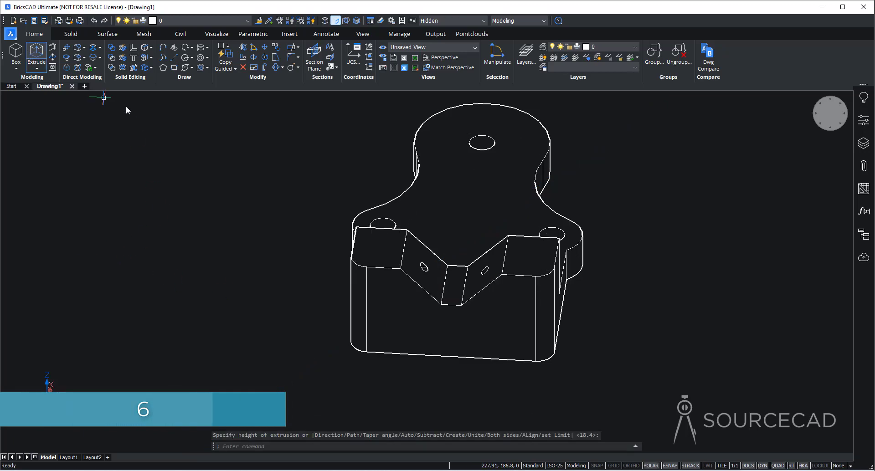
left_click(485, 271)
key("Return")
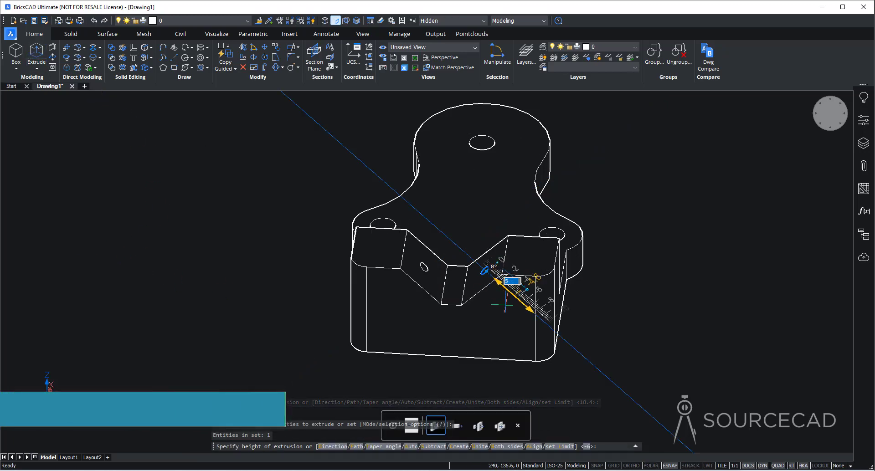
key("Return")
key("Return")
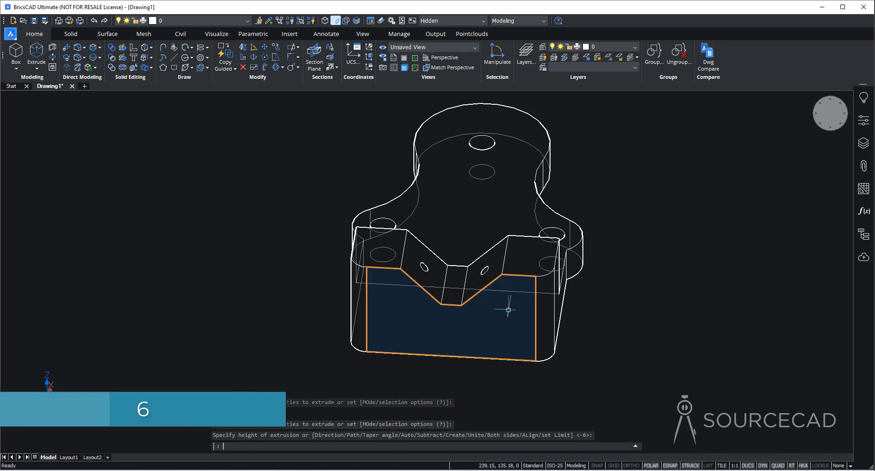
key("Return")
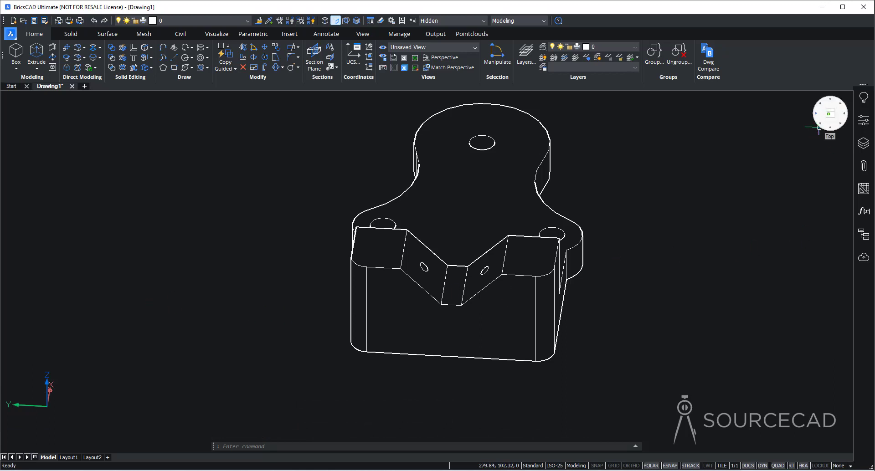
Switch the visual style to Shaded
right_click(818, 128)
mouse_move(816, 140)
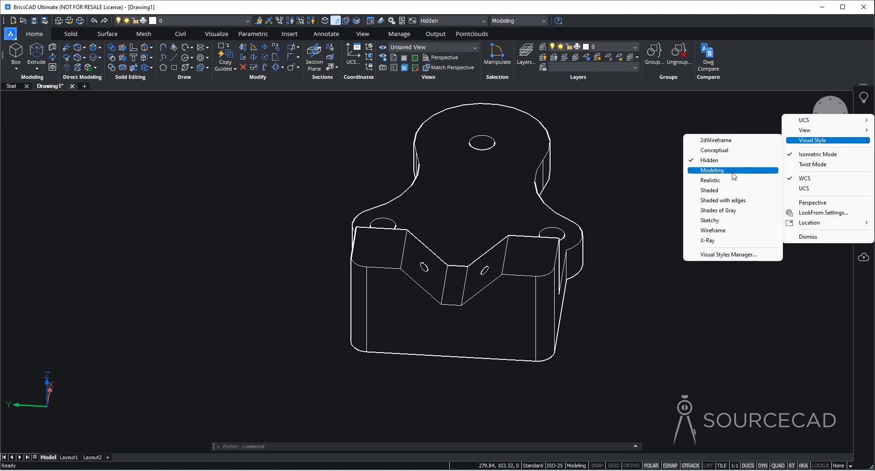
left_click(720, 191)
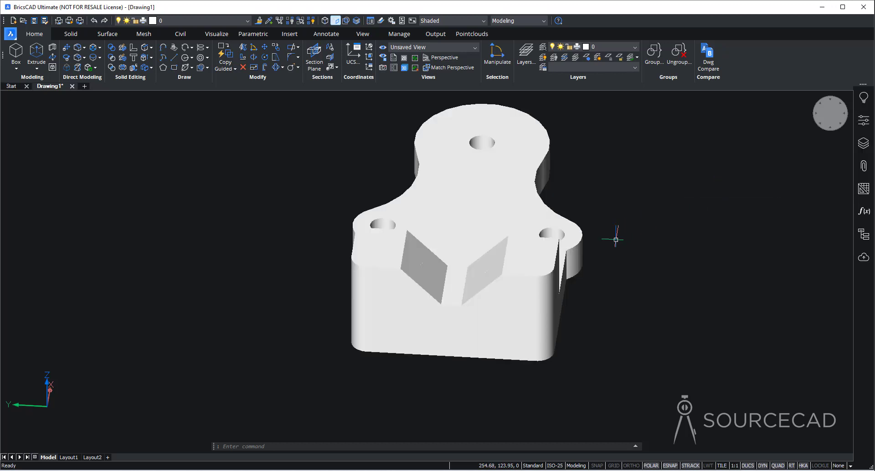
middle_click_drag(478, 302, 422, 308, "shift")
Set the visual style to Shaded with edges
right_click(834, 115)
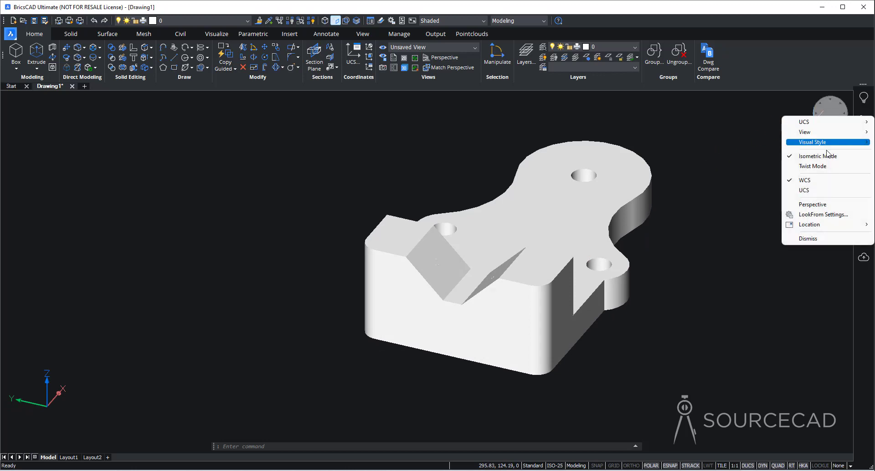
mouse_move(820, 144)
left_click(723, 202)
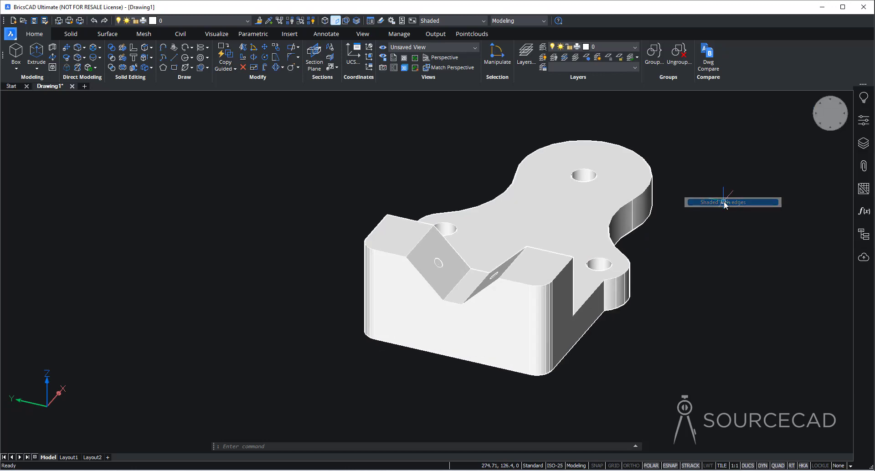
Subtract the two small extruded cylinders from the end block to cut the holes in the sloped groove faces
middle_click_drag(307, 289, 315, 299, "shift")
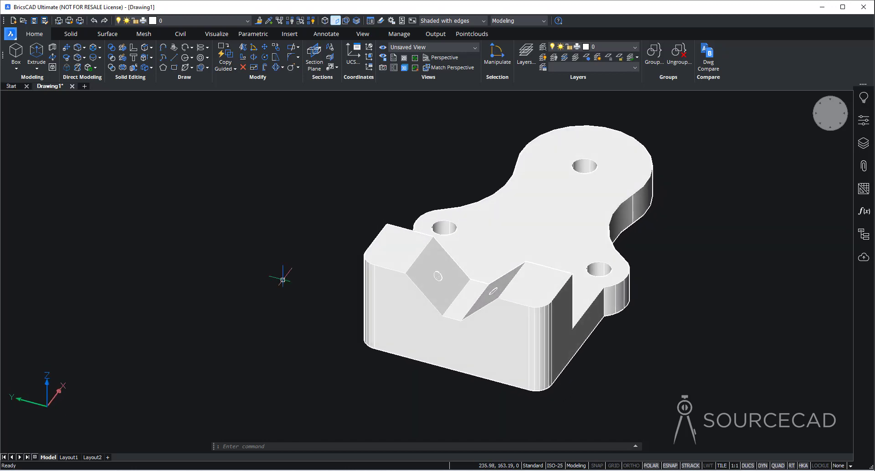
left_click(112, 57)
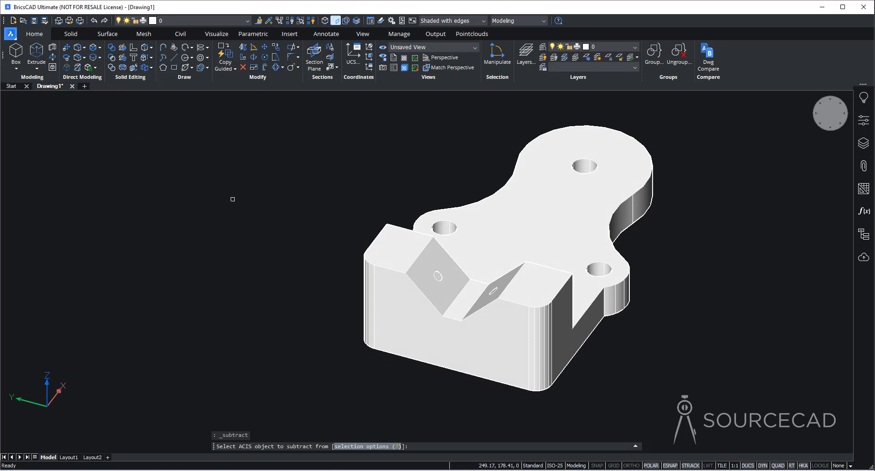
left_click(395, 304)
key("Return")
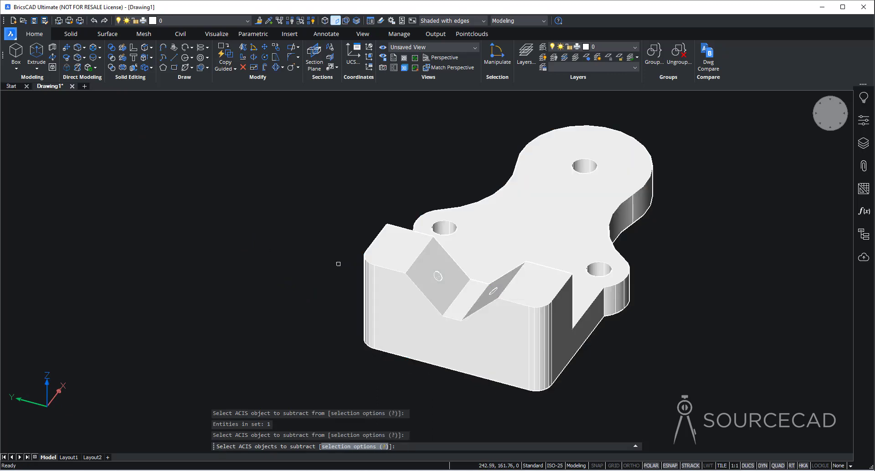
left_click(440, 276)
middle_click_drag(378, 324, 493, 323, "shift")
left_click(494, 256)
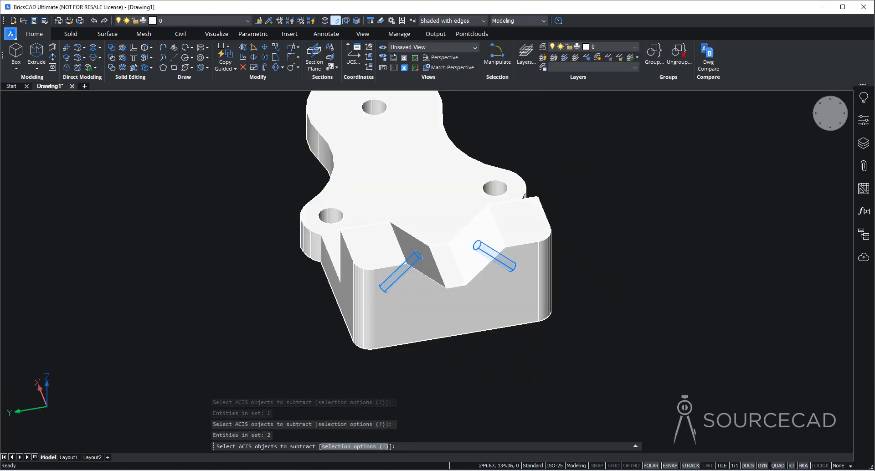
key("Return")
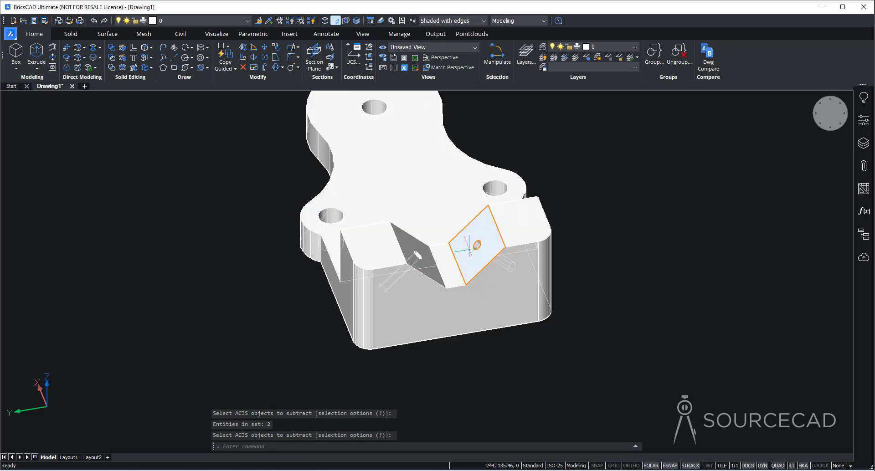
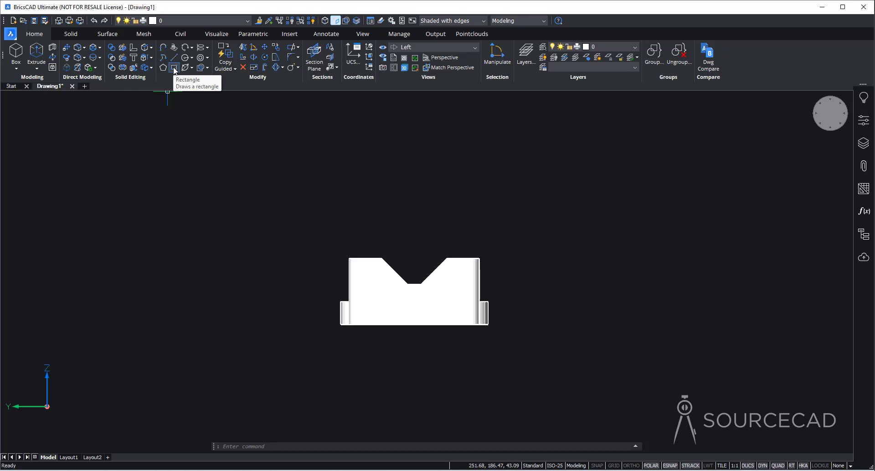
Draw a 4.6 by 3 mm rectangle on the end block's front face, rising from the left upper corner of the V groove
left_click(174, 69)
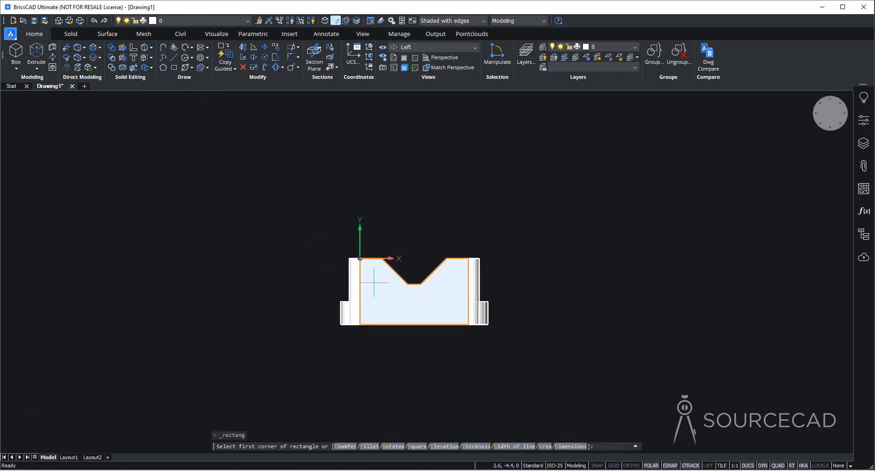
left_click(382, 259)
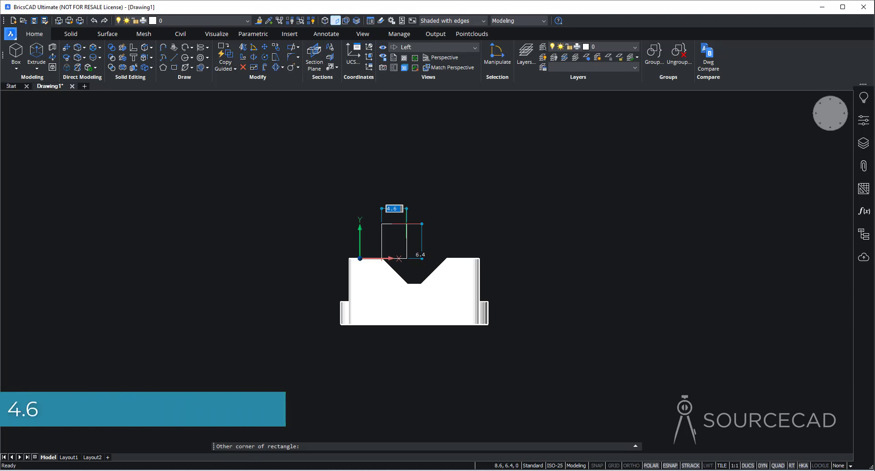
type("4")
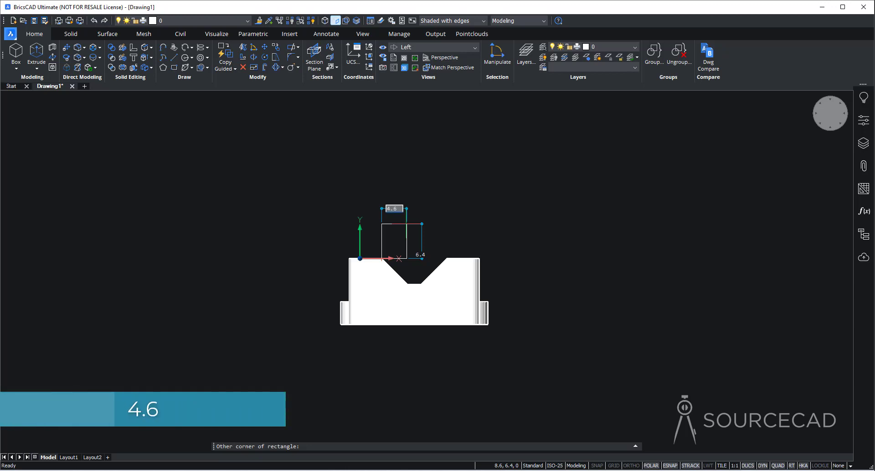
type(".6")
key("Tab")
type("3")
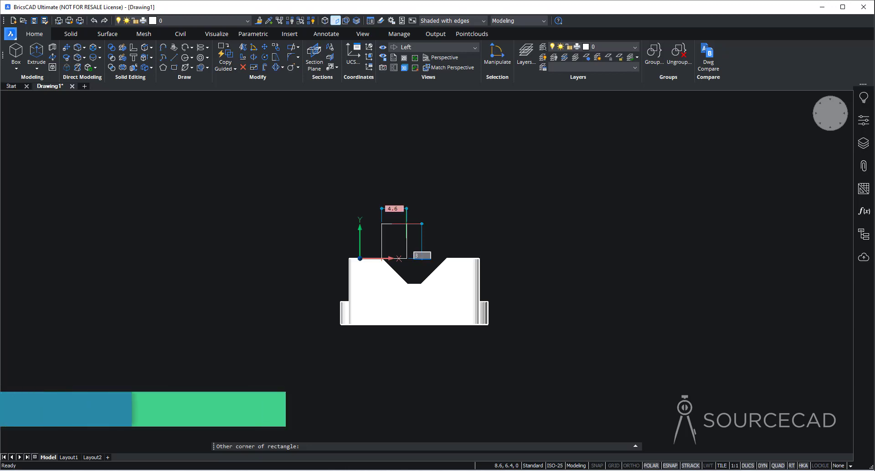
key("Return")
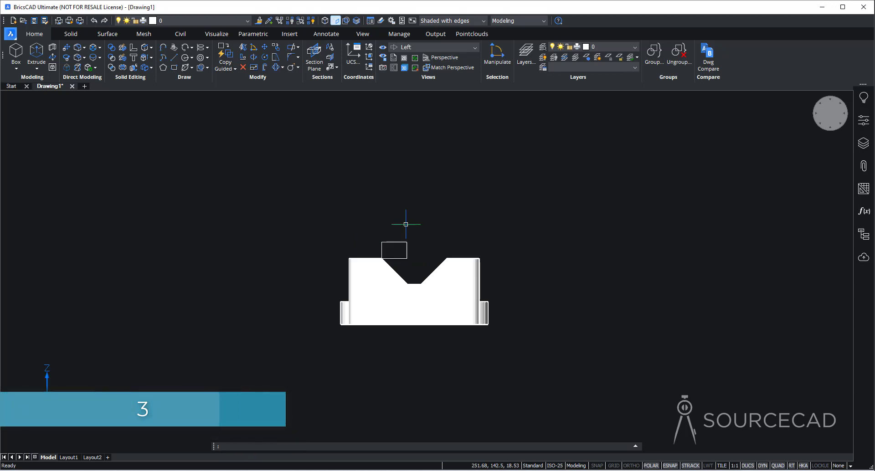
left_click(185, 57)
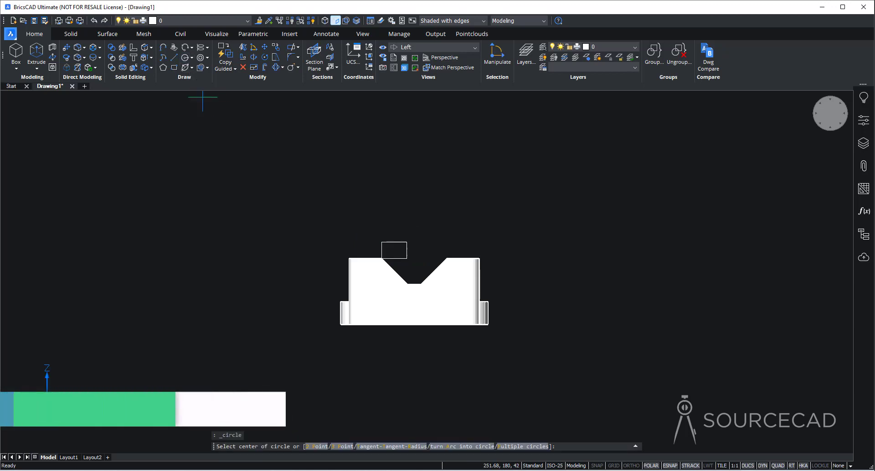
left_click(394, 242)
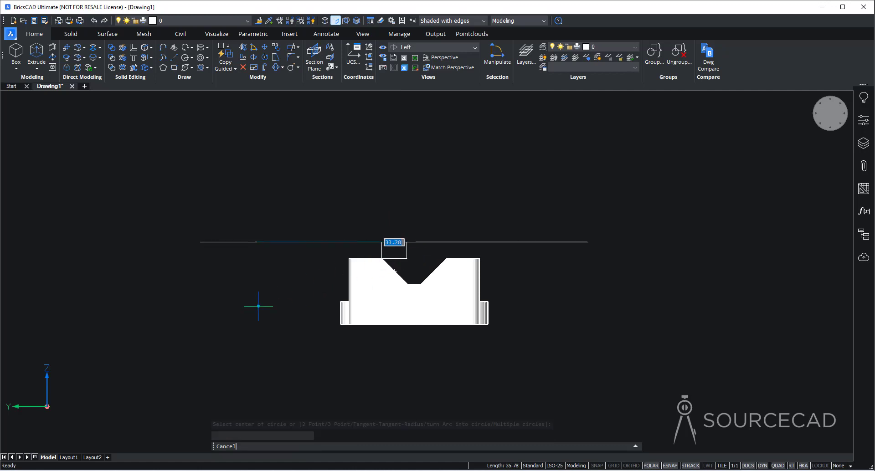
key("Escape")
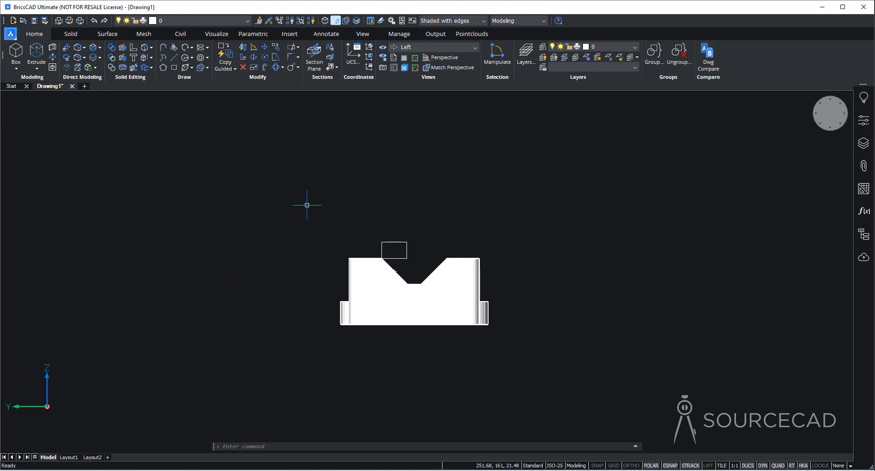
Align the UCS to the current view and draw a circle centred on the rectangle's top edge midpoint, reaching its corner
left_click(356, 48)
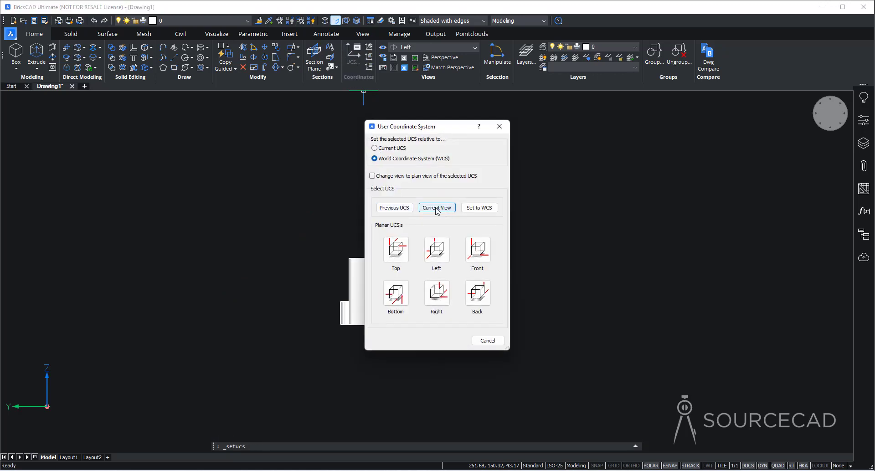
left_click(436, 208)
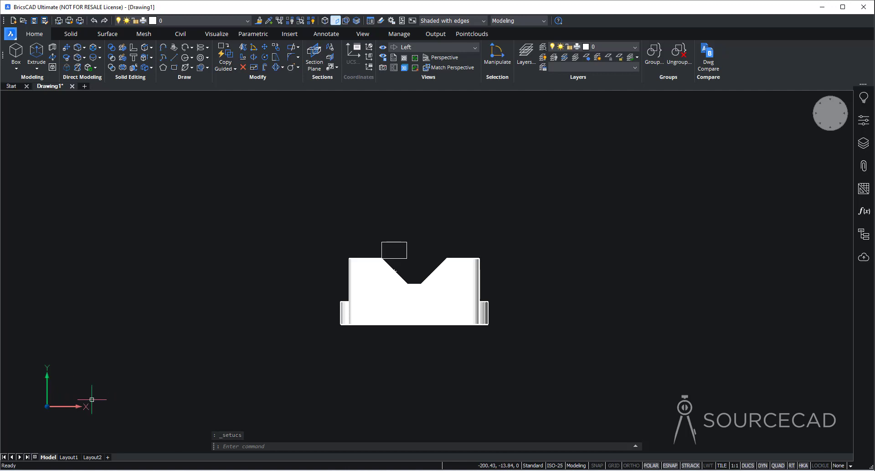
left_click(185, 59)
left_click(394, 242)
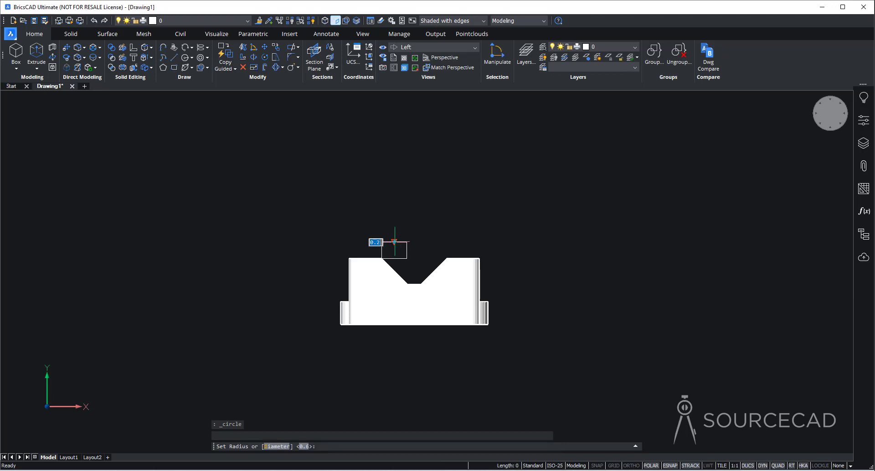
left_click(407, 242)
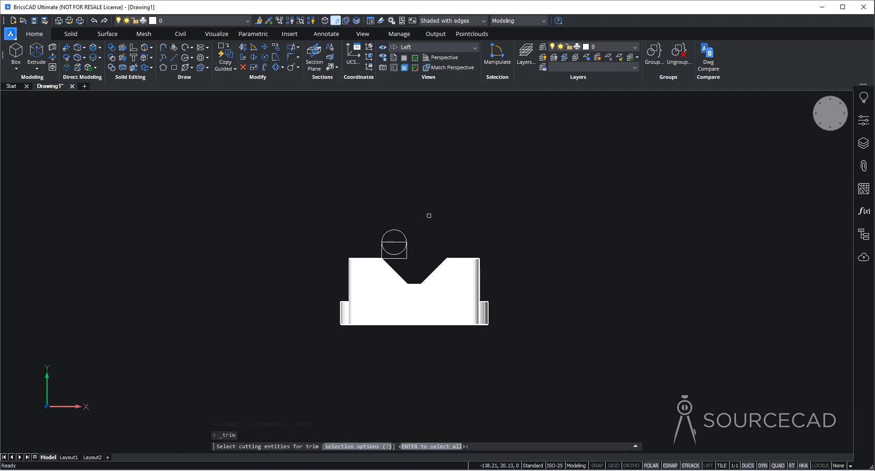
Trim away the circle's lower half and the rectangle's top edge to leave an arched outline
key("Return")
left_click(401, 253)
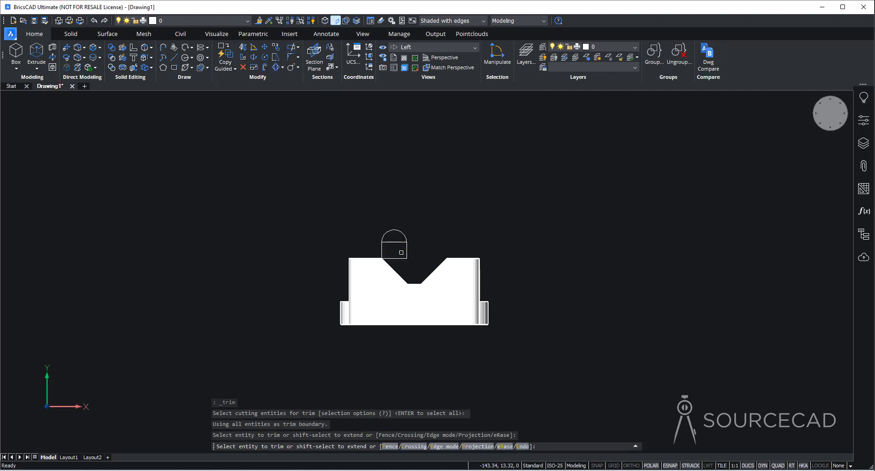
left_click(397, 244)
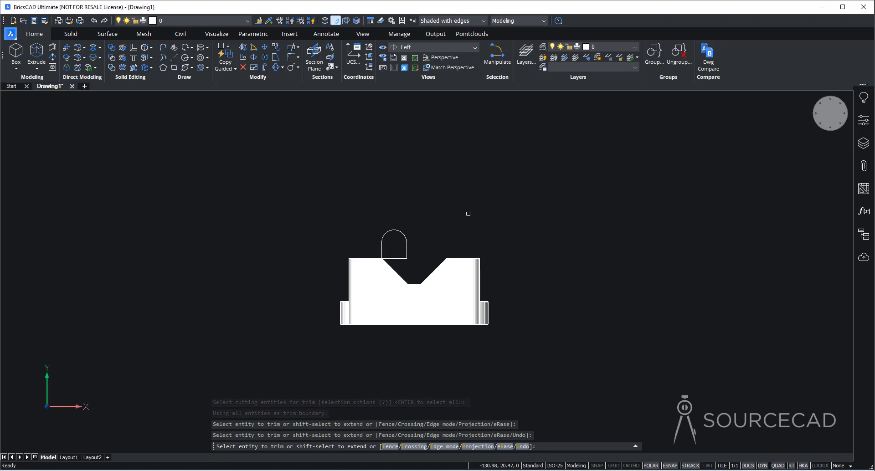
Draw a circle of radius 0.6 mm concentric with the arc of the arched outline
left_click(186, 58)
left_click(395, 242)
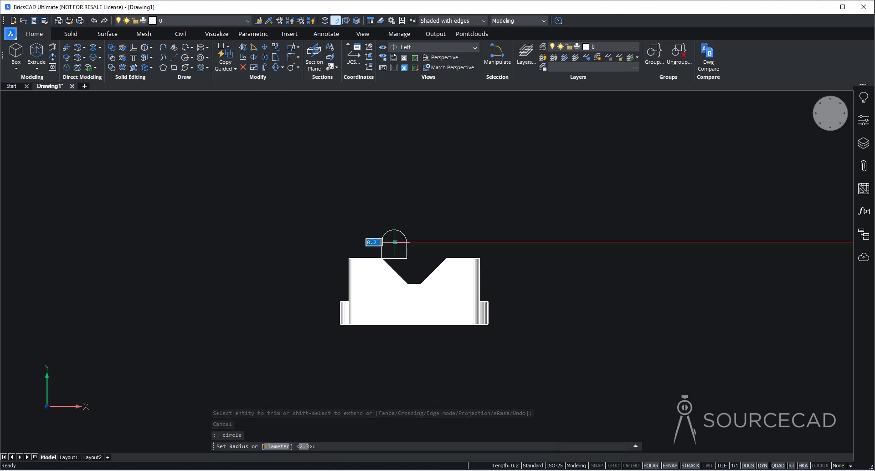
type("0.6")
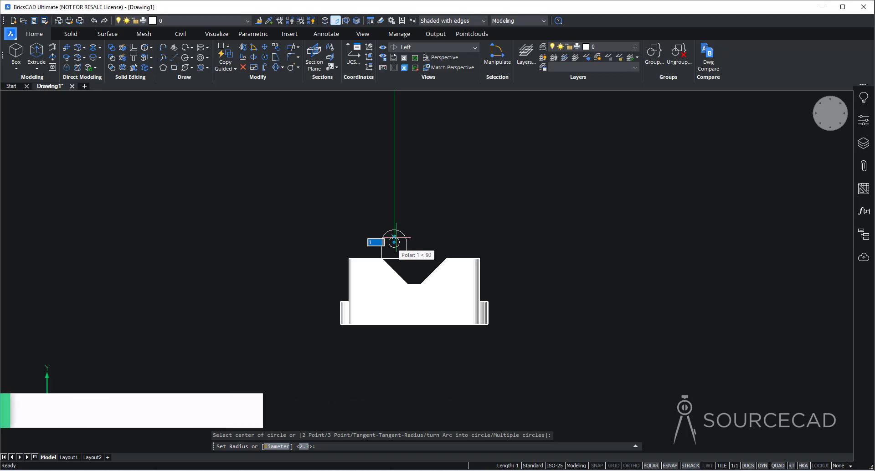
key("Return")
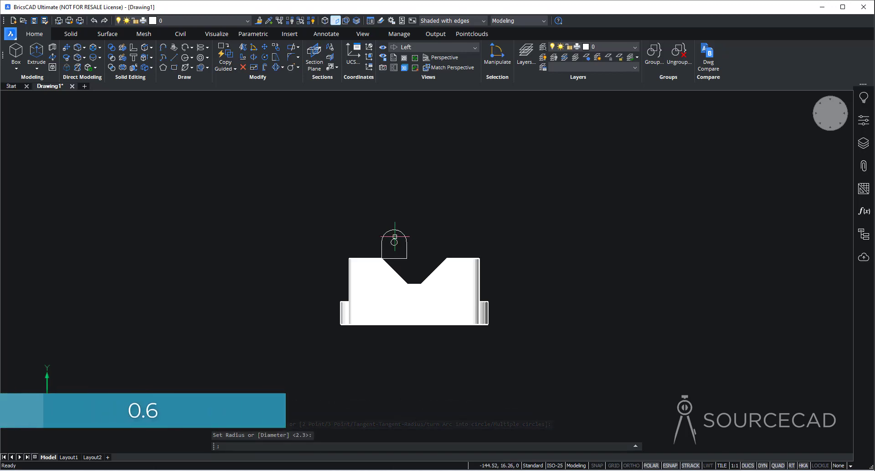
Join the arc and the open rectangle of the arched outline into a single polyline
left_click(419, 248)
left_click(349, 214)
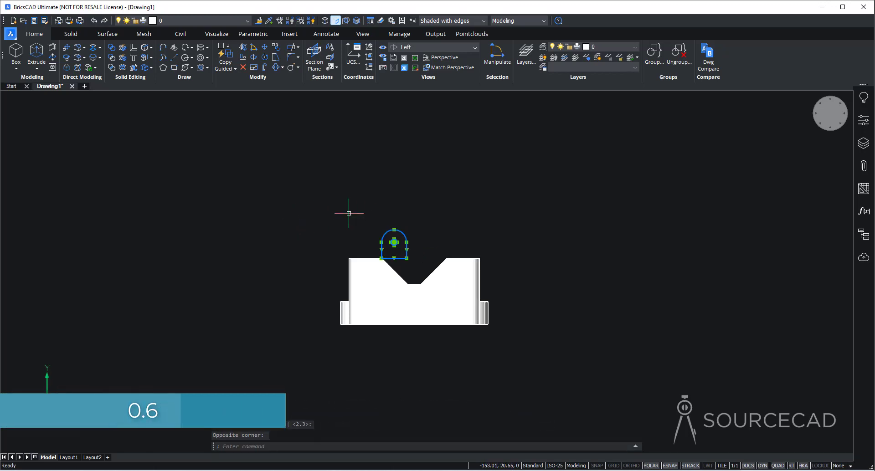
type("JOIN")
key("Return")
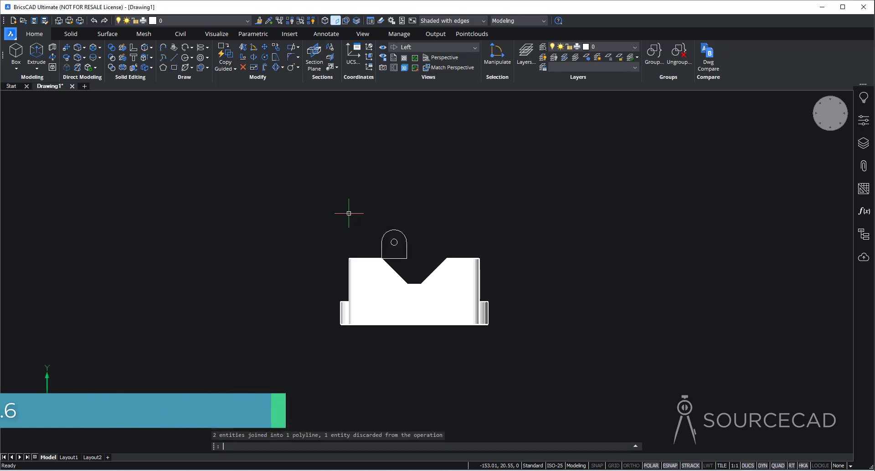
mouse_move(402, 235)
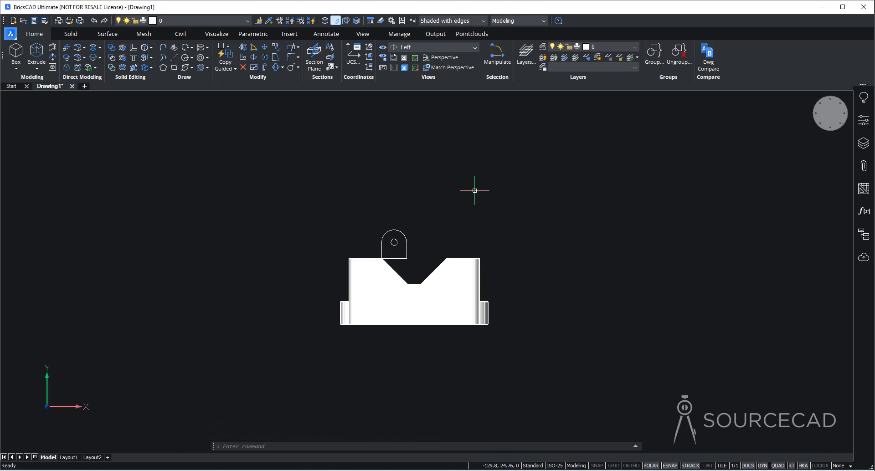
Extrude the arched outline 1.6 mm backward over the end block to form a lug
left_click(811, 114)
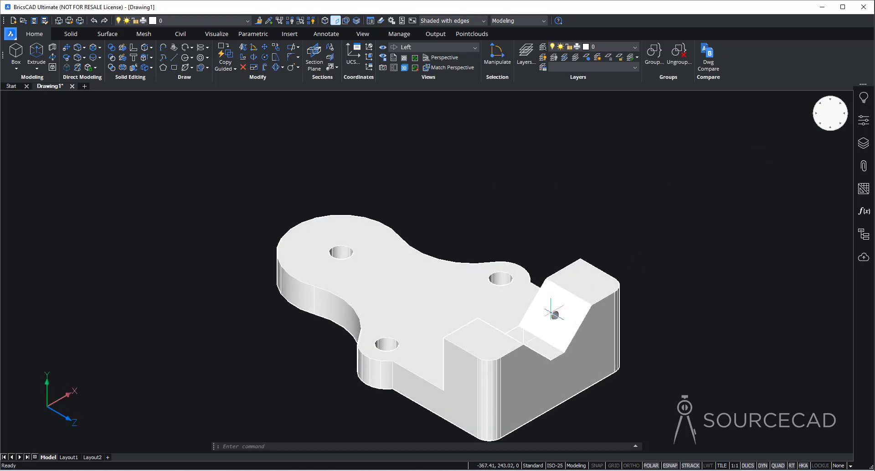
middle_click_drag(465, 312, 339, 264, "shift")
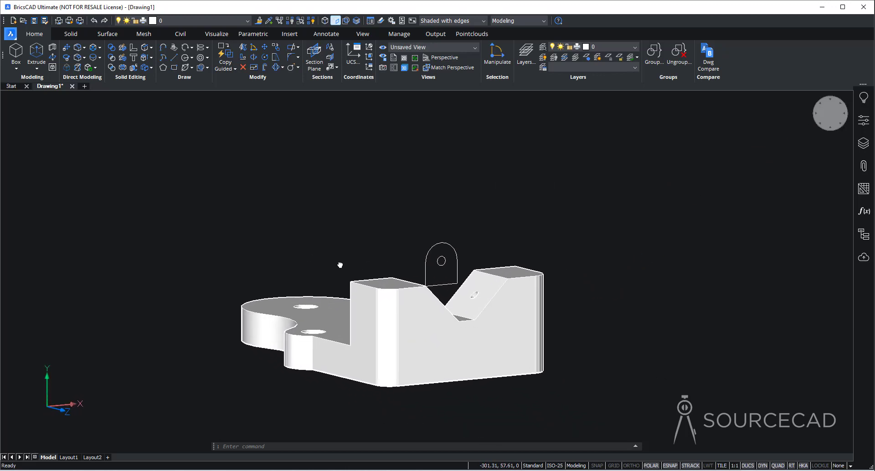
left_click(36, 51)
left_click(431, 247)
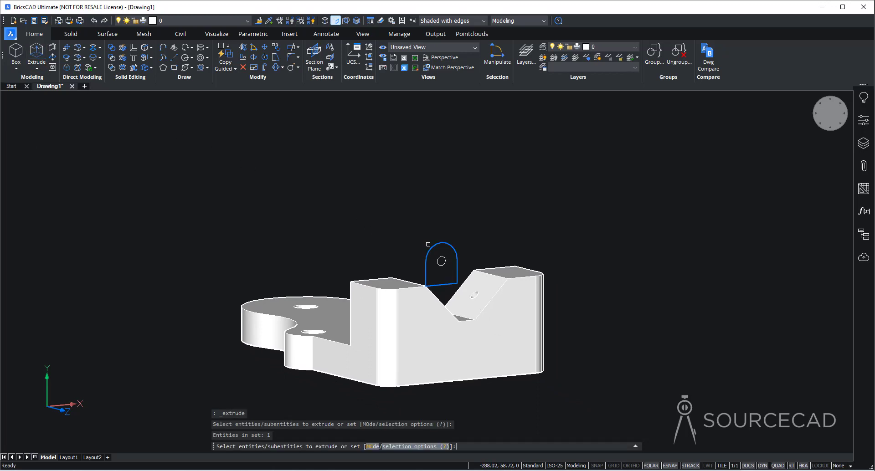
key("Return")
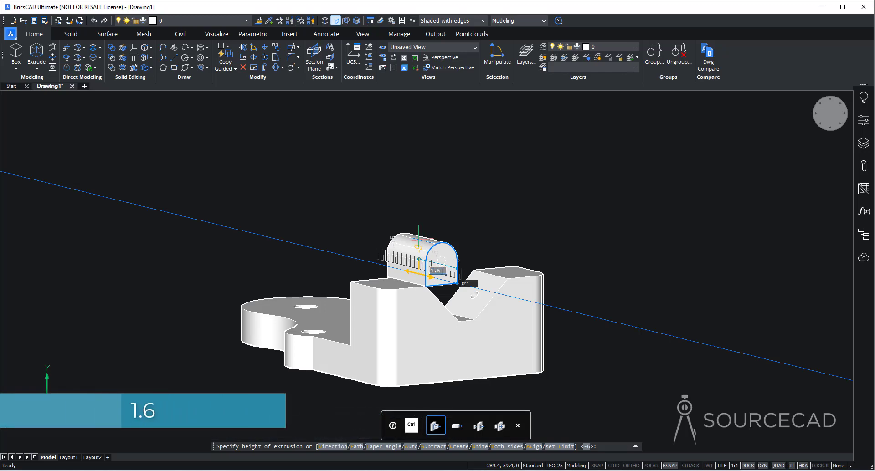
key("Escape")
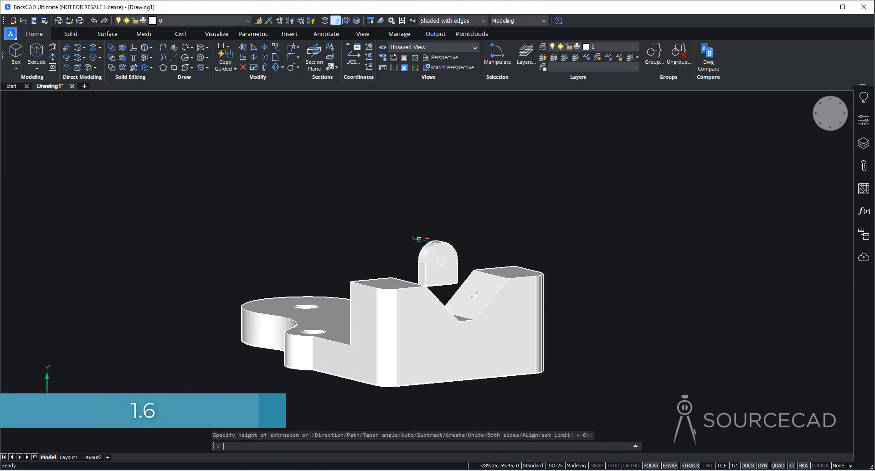
Extrude the small circle on the lug backward into a cylinder passing through and beyond the lug's thickness
left_click(37, 52)
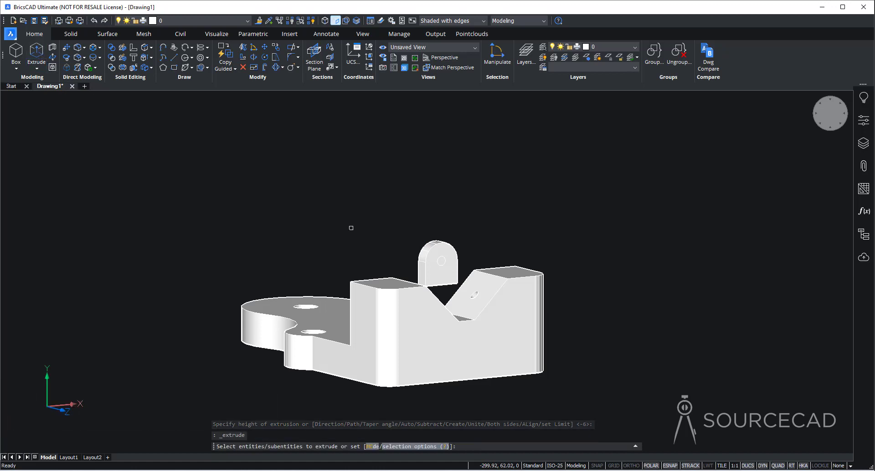
left_click(438, 262)
key("Return")
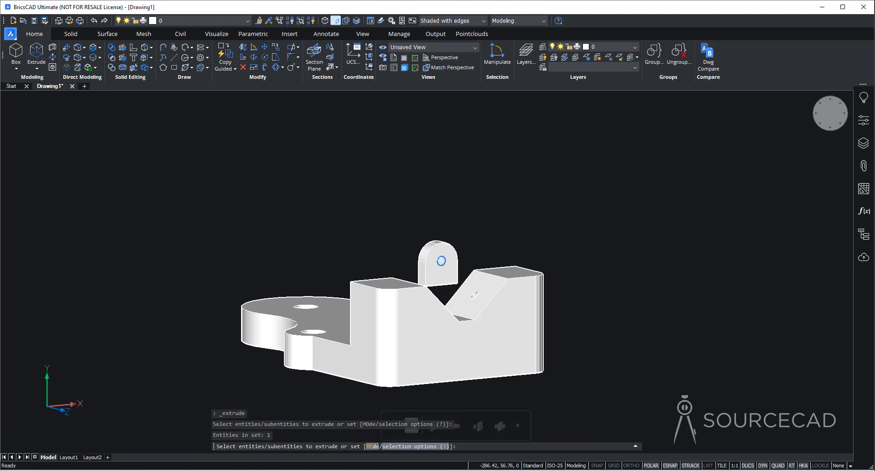
left_click(394, 234)
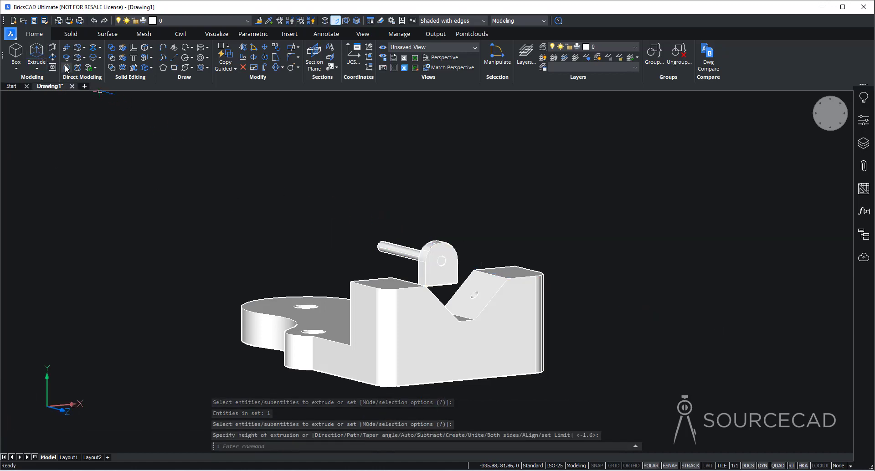
Subtract the long cylinder from the arched lug to cut its through hole
left_click(111, 57)
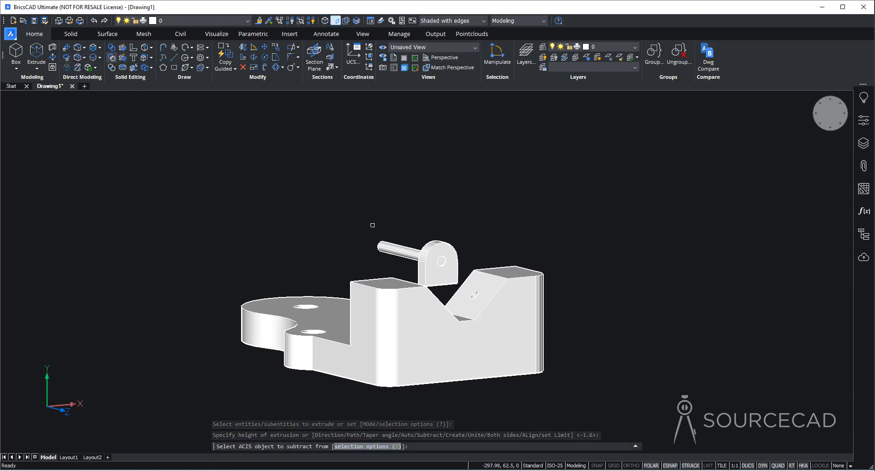
left_click(431, 257)
key("Return")
left_click(401, 253)
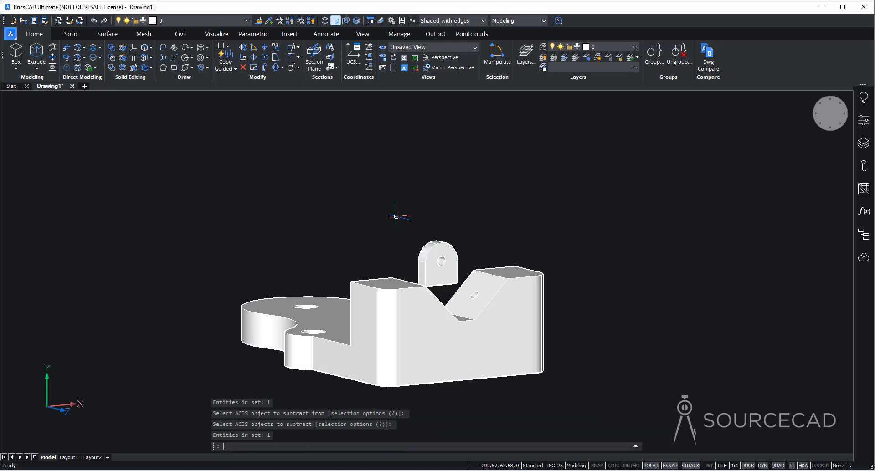
key("Return")
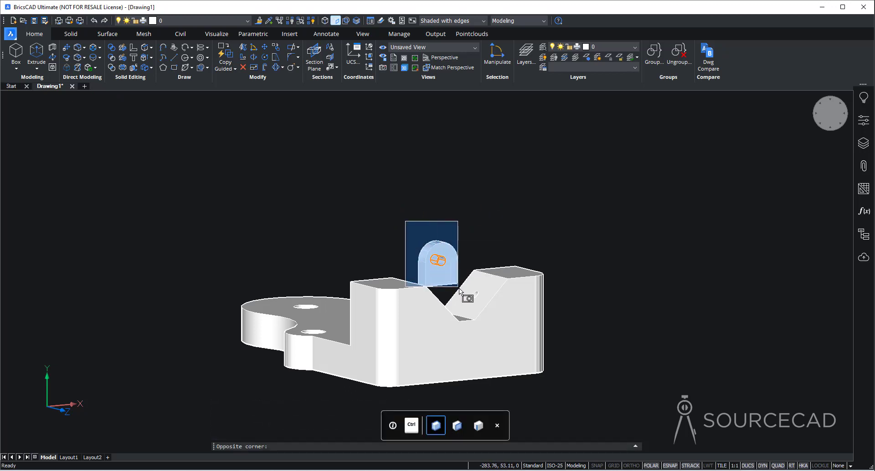
Move the lug onto the top face of the end block's shoulder, using a point on its bottom edge as base point
left_click(466, 238)
key("Escape")
key("Escape")
left_click(461, 223)
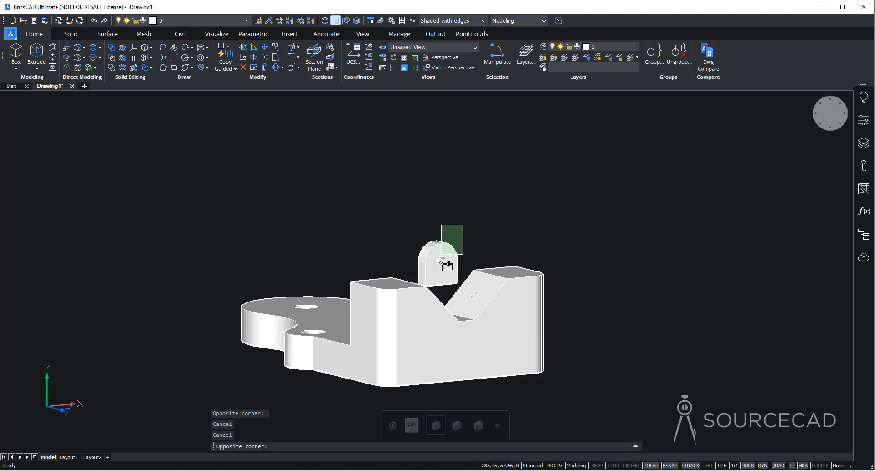
left_click(410, 264)
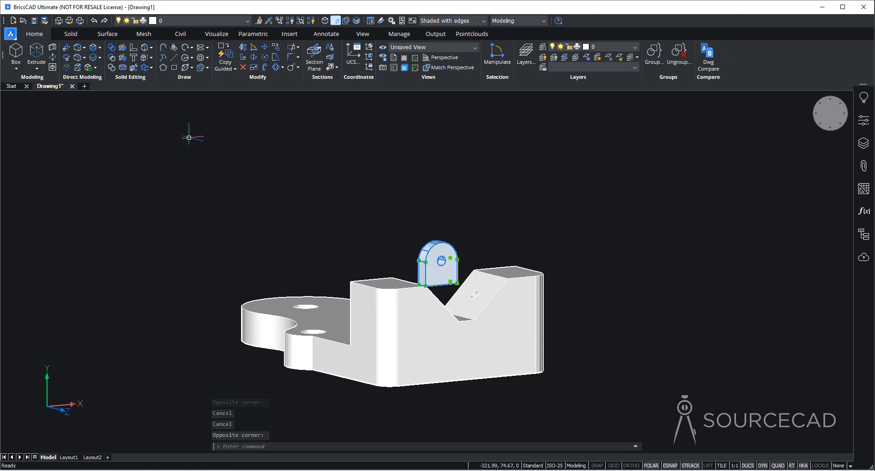
left_click(265, 47)
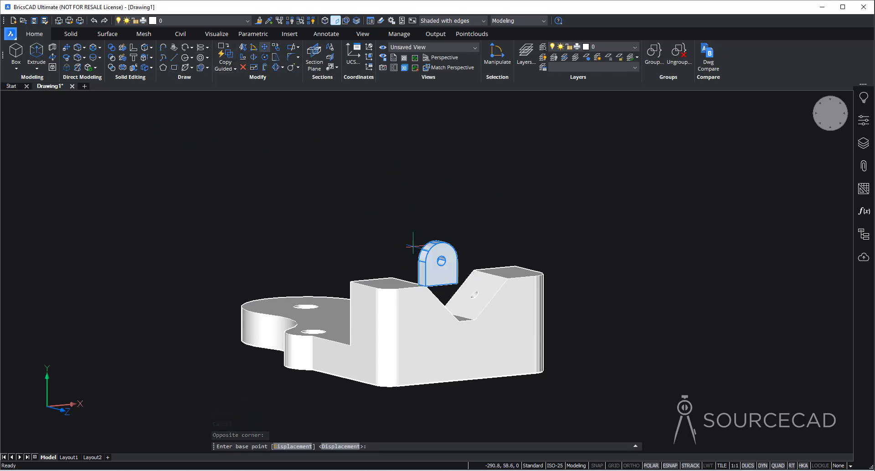
middle_click_drag(478, 234, 311, 270, "shift")
left_click(314, 269)
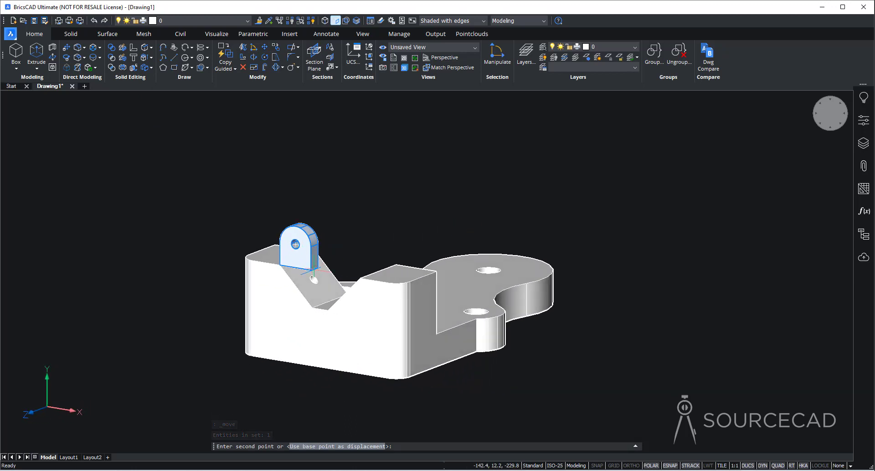
middle_click_drag(313, 273, 337, 219, "shift")
left_click(336, 214)
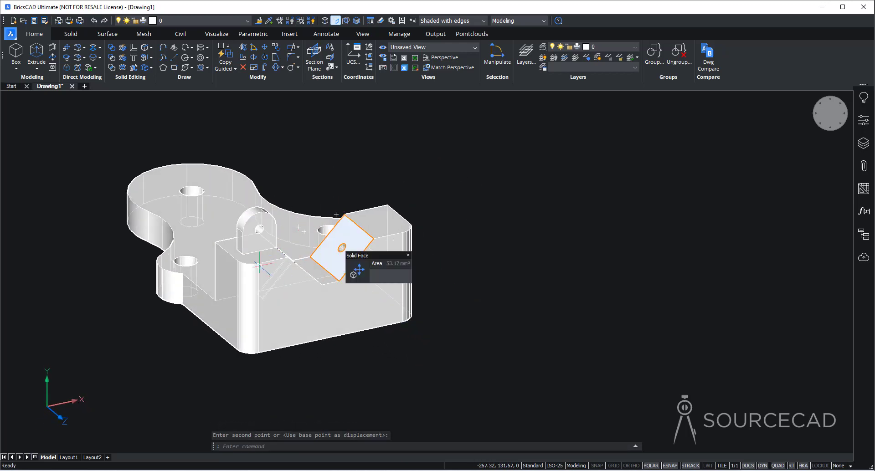
middle_click_drag(426, 236, 530, 268, "shift")
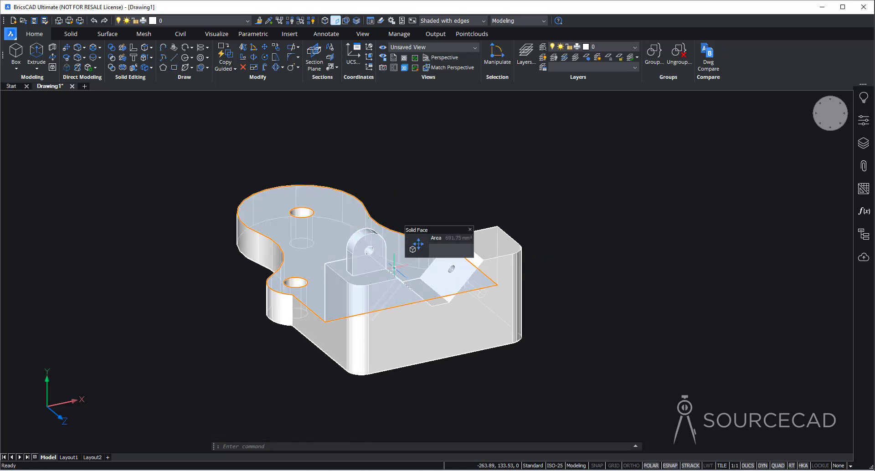
mouse_move(397, 239)
middle_mouse_down("shift")
mouse_move(412, 255)
mouse_move(392, 237)
middle_mouse_up("shift")
left_click(340, 160)
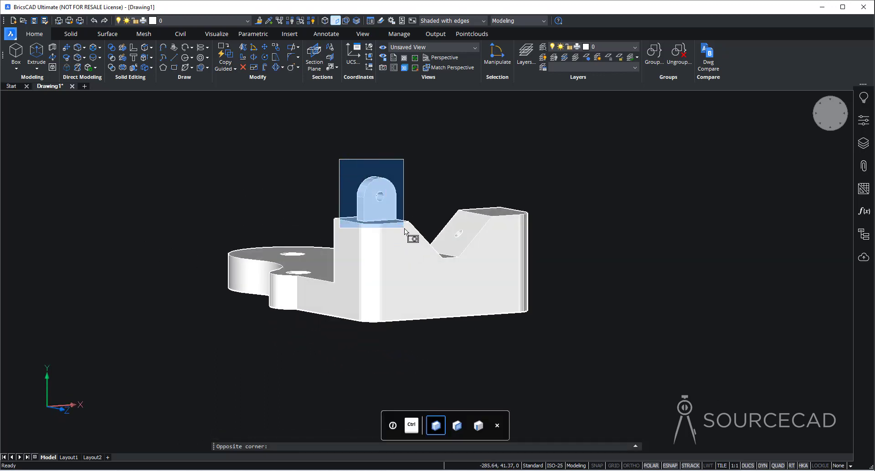
left_click(408, 237)
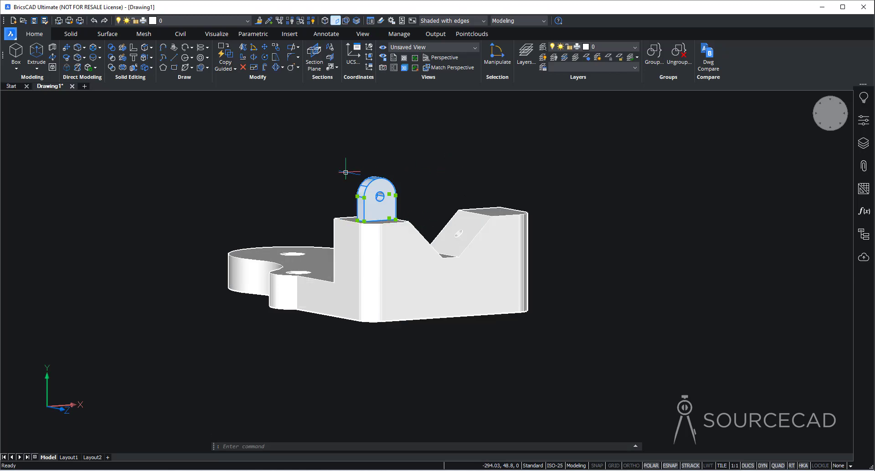
middle_click_drag(344, 170, 502, 197, "shift")
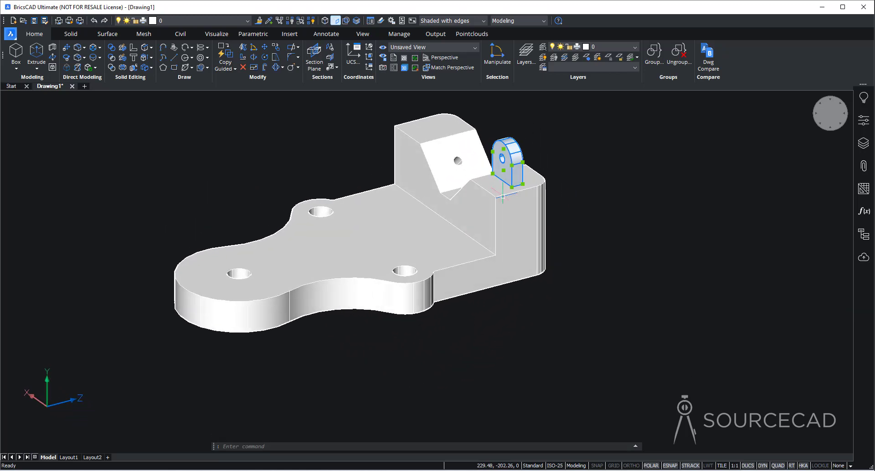
key("Escape")
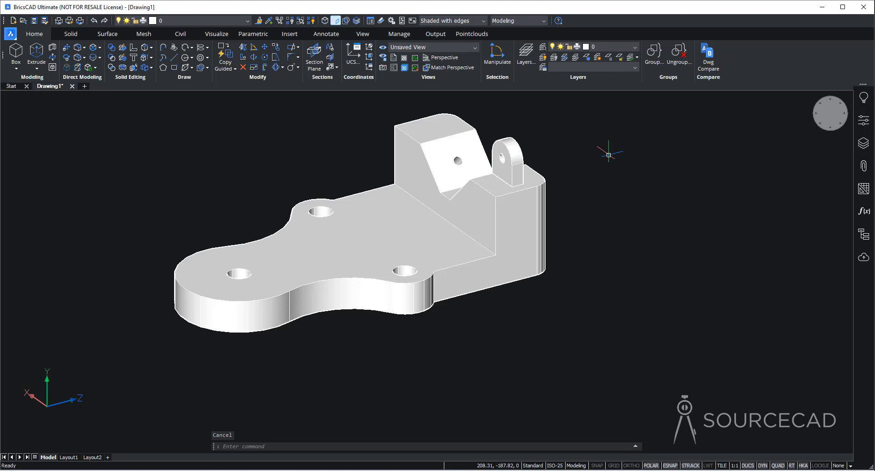
Draw a guide line about 11 mm long across the shoulder's top face, starting at the midpoint of its plate-side edge
left_click(174, 58)
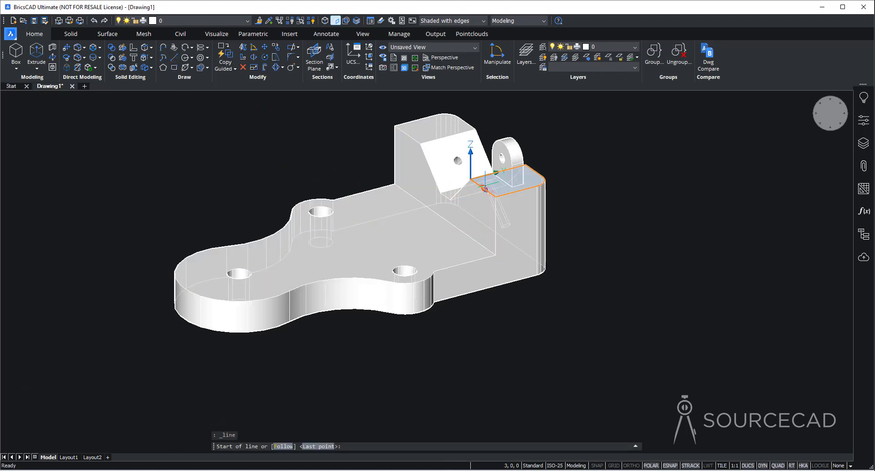
left_click(474, 182)
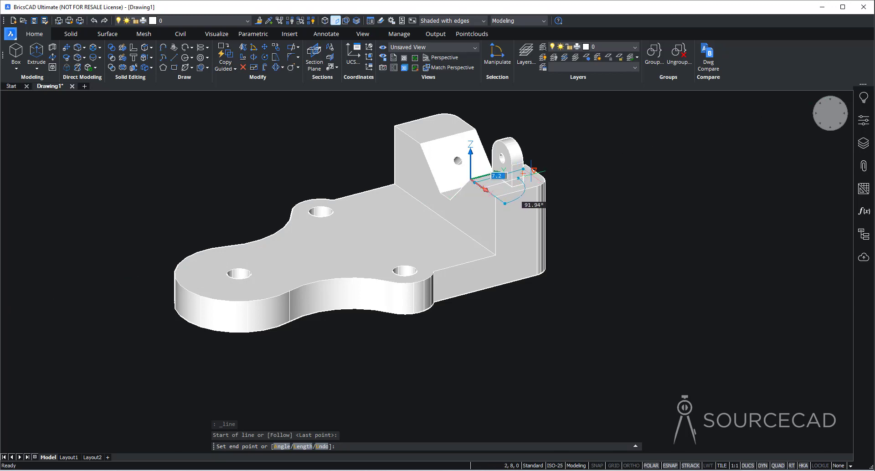
left_click(559, 168)
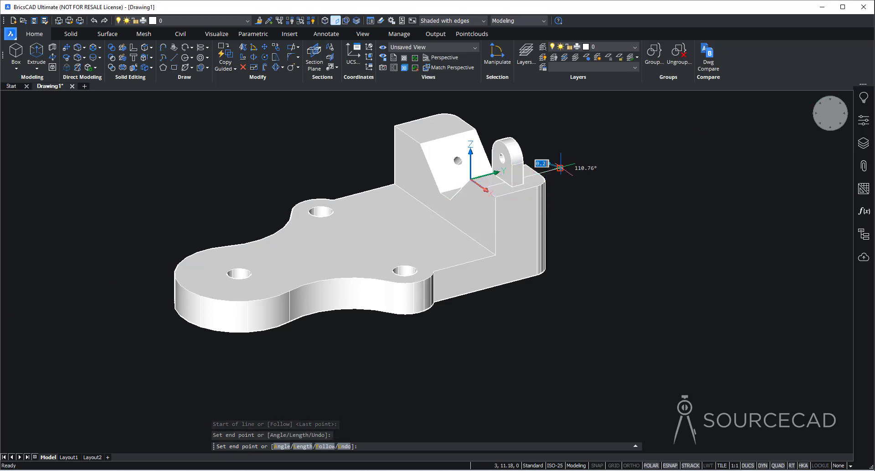
key("Escape")
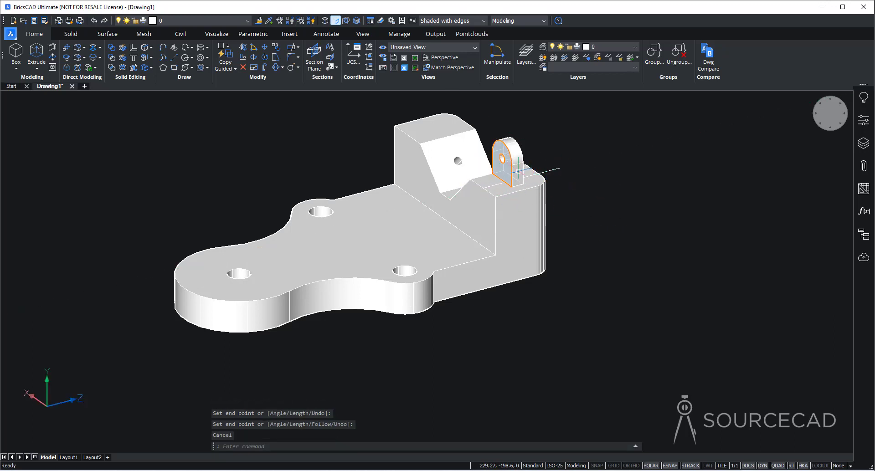
Center the lug on the guide line by moving it from the midpoint of its bottom edge, and delete the line
scroll(518, 171, "up", 4)
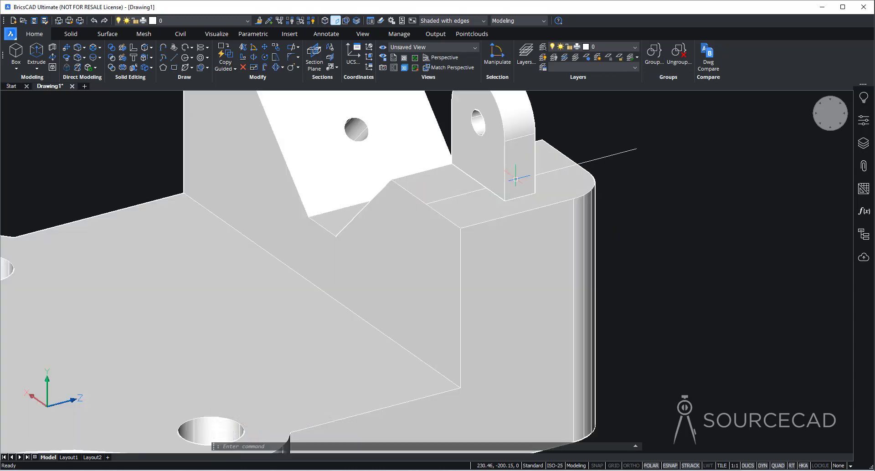
left_click(266, 47)
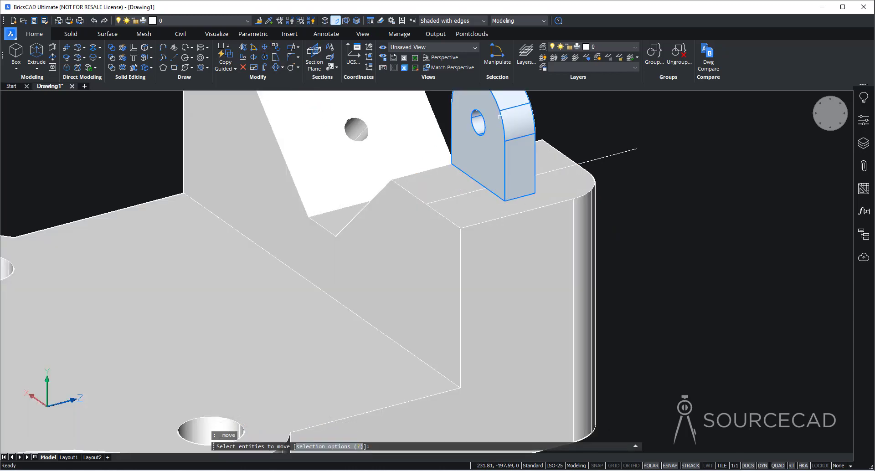
left_click(545, 115)
left_click(506, 119)
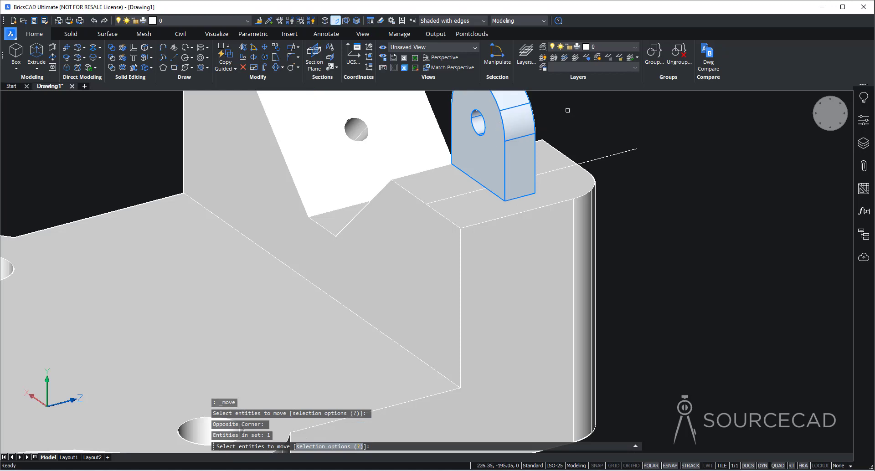
key("Return")
left_click(477, 182)
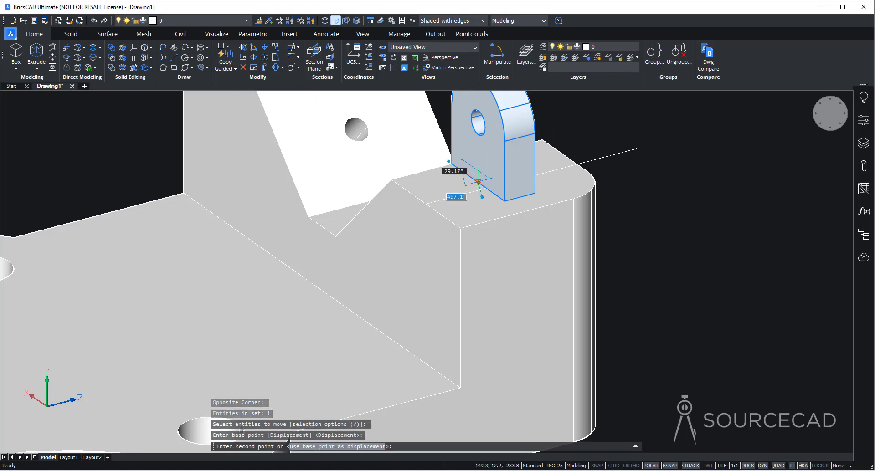
left_click(486, 188)
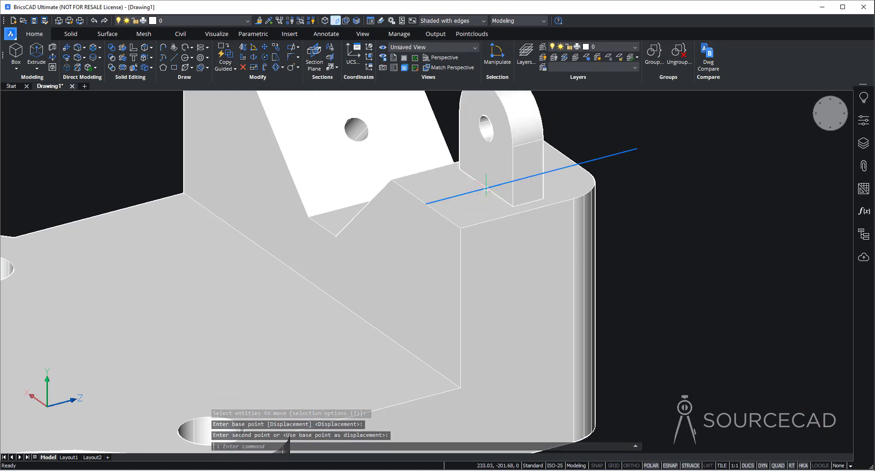
left_click(610, 156)
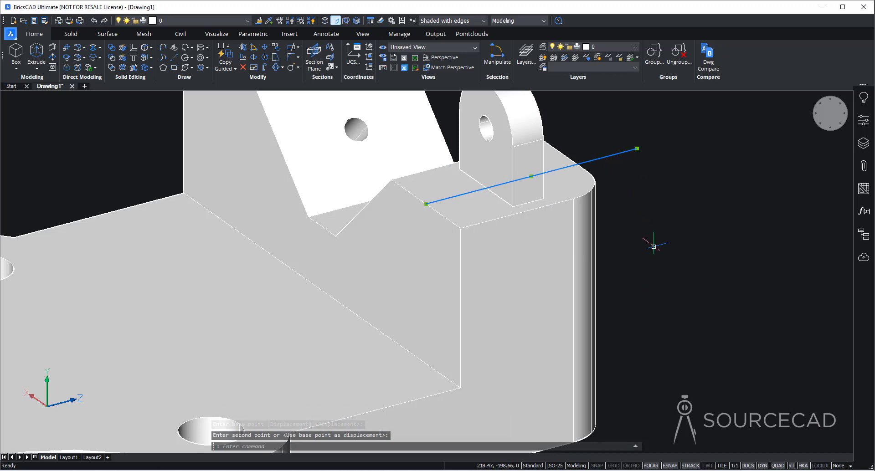
key("Delete")
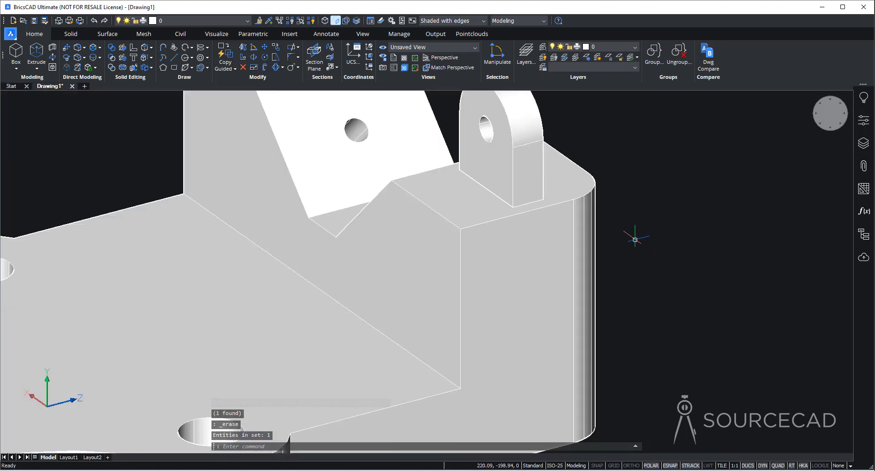
Mirror the lug in 3D to the opposite shoulder about a three-point plane through midpoints of the groove floor and end block edges, keeping the original
scroll(635, 239, "down", 5)
middle_click_drag(653, 270, 377, 268, "shift")
middle_click_drag(615, 306, 413, 350, "shift")
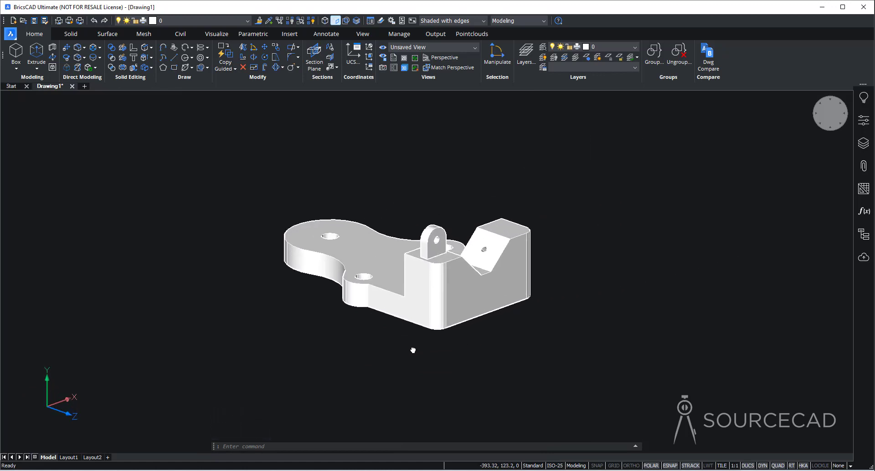
mouse_move(435, 242)
left_click(241, 49)
left_click(437, 237)
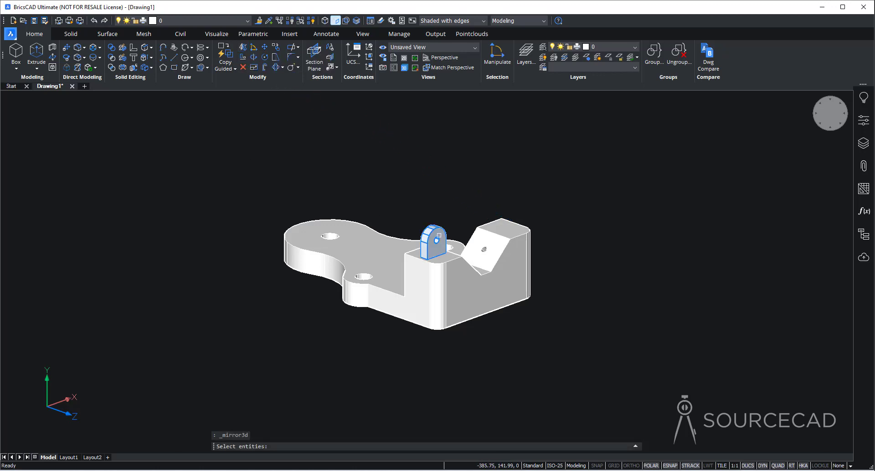
key("Return")
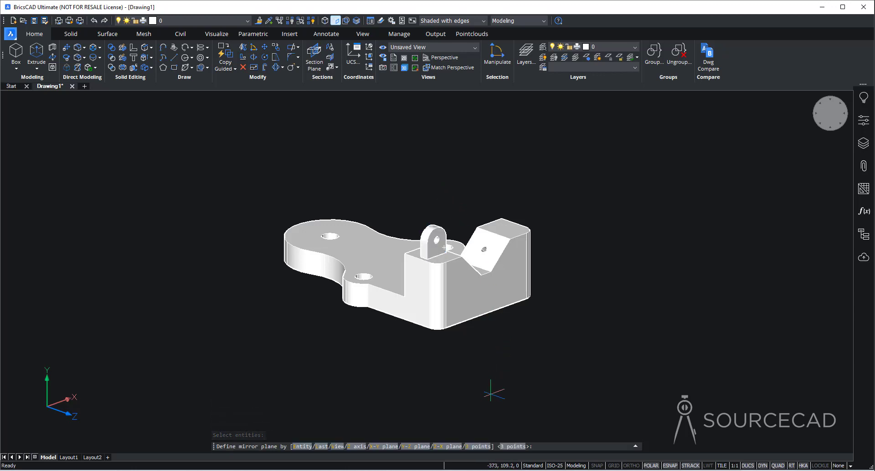
left_click(479, 446)
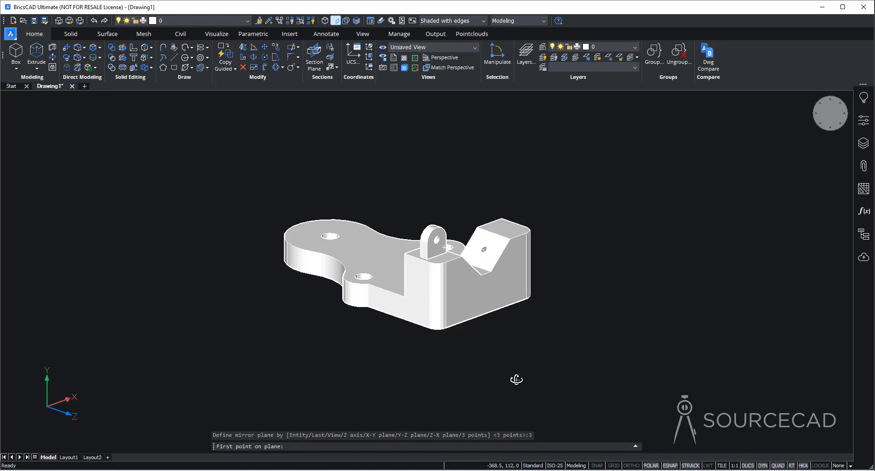
middle_click_drag(516, 380, 471, 371, "shift")
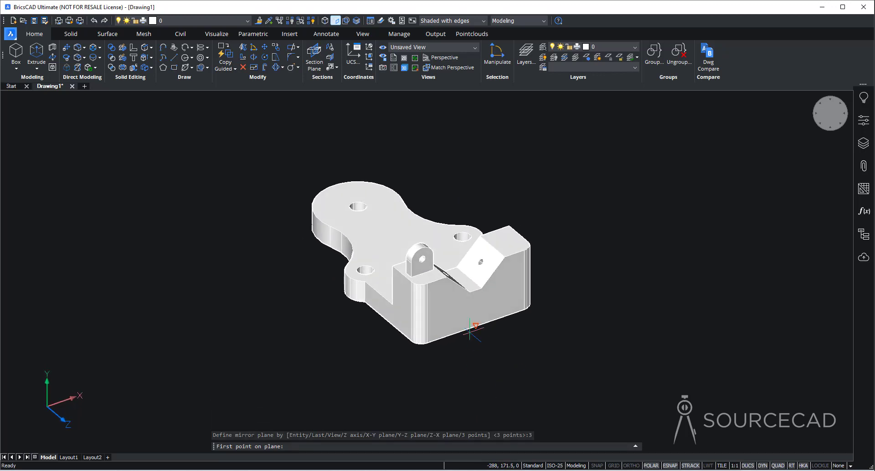
left_click(451, 269)
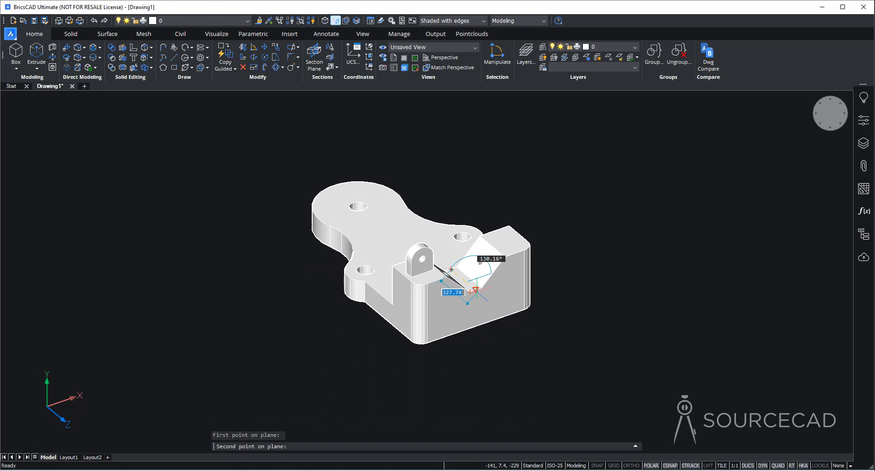
left_click(475, 290)
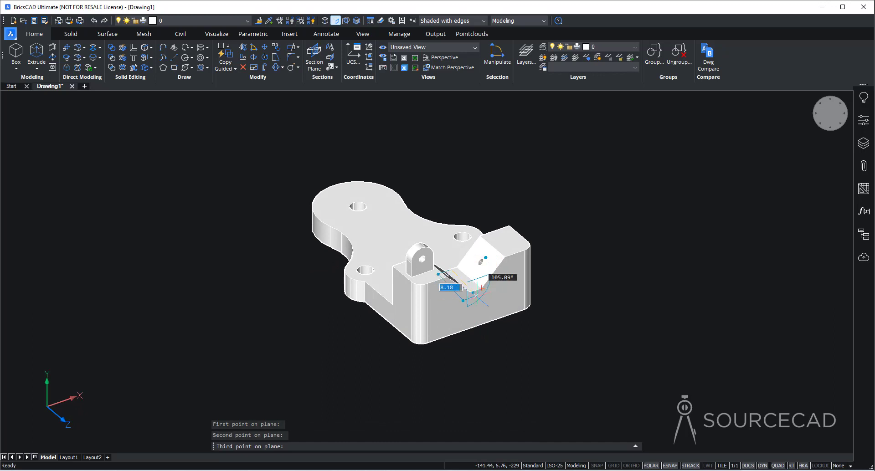
left_click(475, 325)
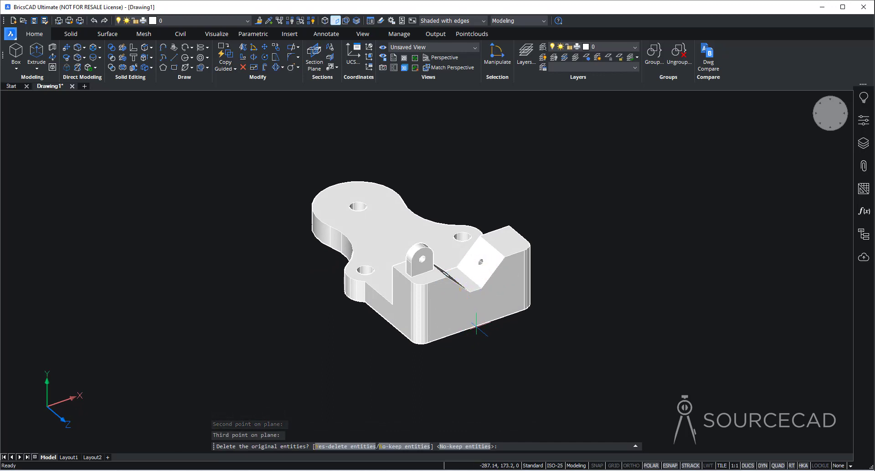
key("Return")
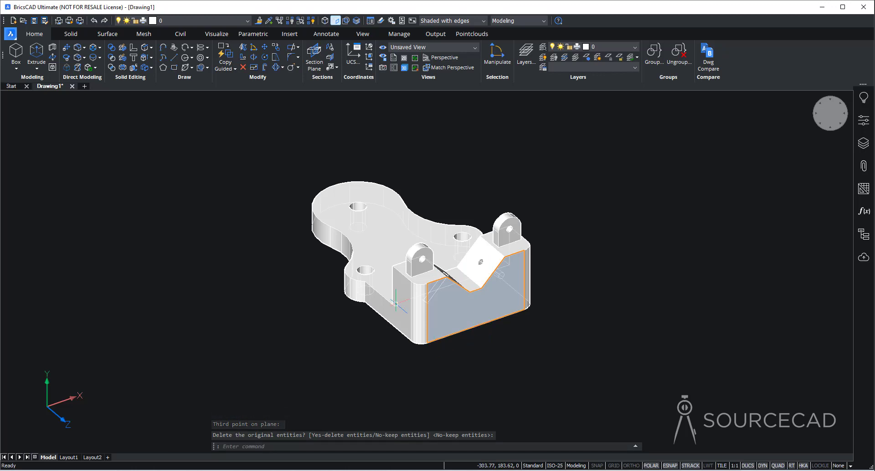
View the finished model from the Top
middle_click_drag(591, 293, 623, 318, "shift")
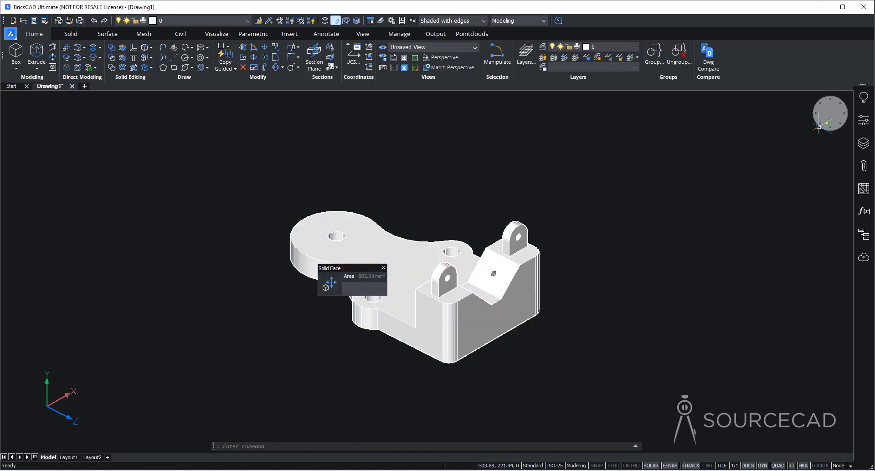
left_click(816, 127)
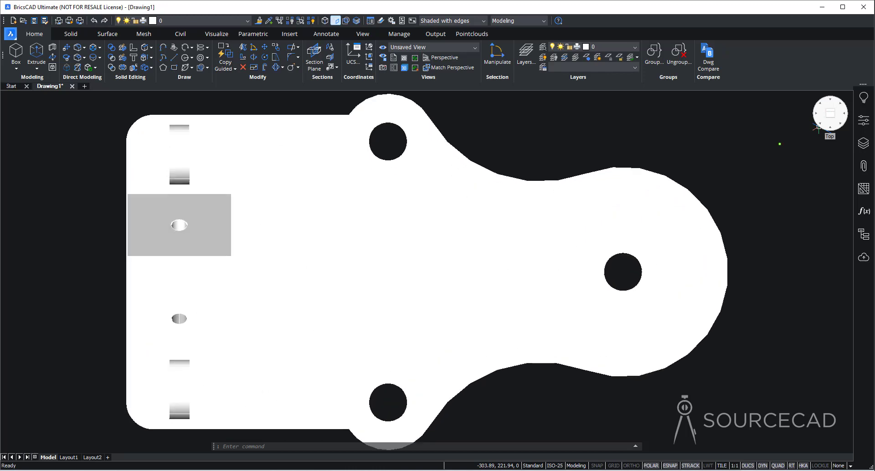
Set the visual style of the top view to Hidden so the whole plate shows as line work
scroll(687, 197, "up", 2)
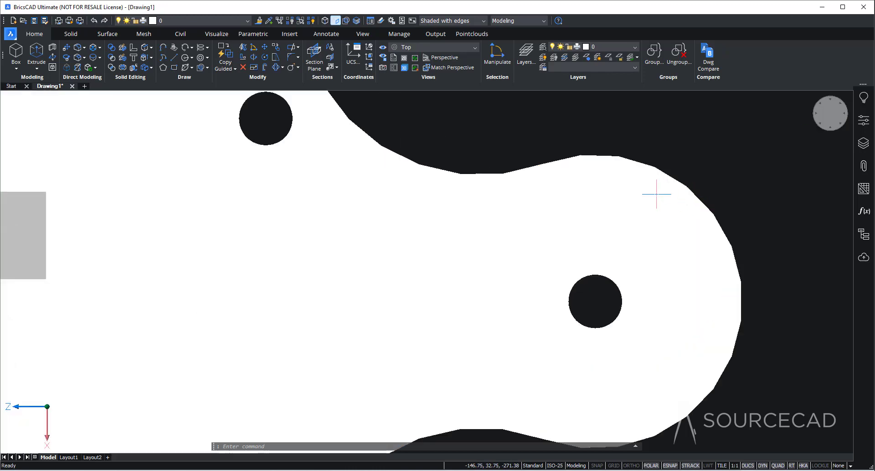
scroll(718, 202, "down", 5)
middle_click_drag(742, 199, 567, 225)
right_click(835, 131)
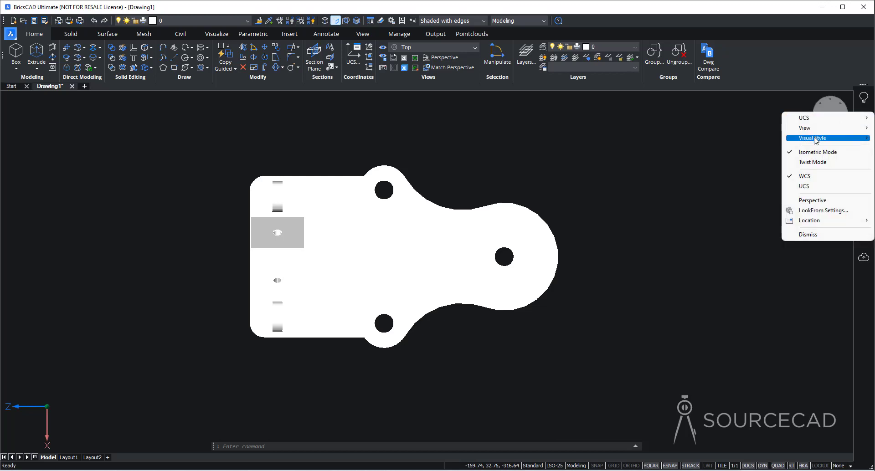
mouse_move(816, 138)
left_click(725, 158)
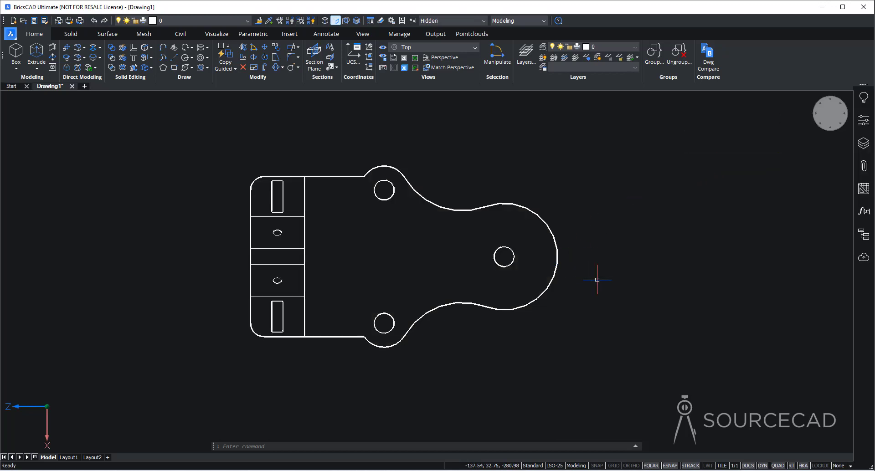
Extract the edges of the plate solid as wireframe geometry
left_click(152, 47)
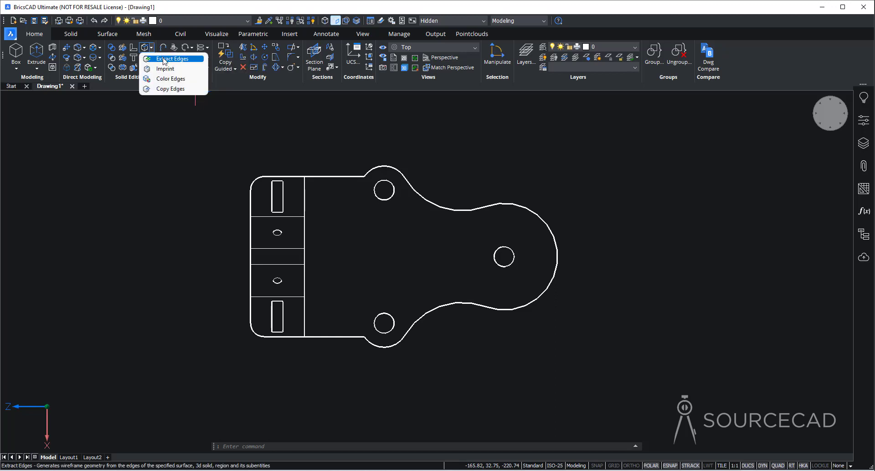
left_click(167, 58)
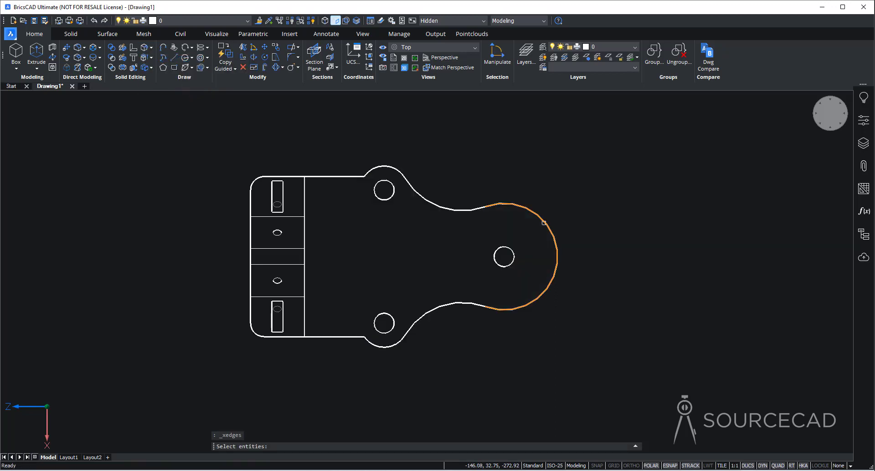
left_click(564, 199)
left_click(469, 327)
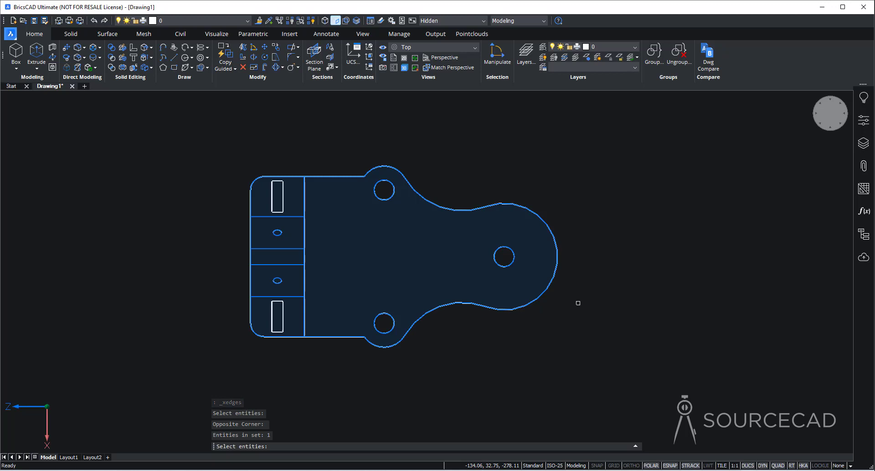
key("Return")
Offset the extracted arc at the plate's large rounded end inward by 0.6
mouse_move(536, 214)
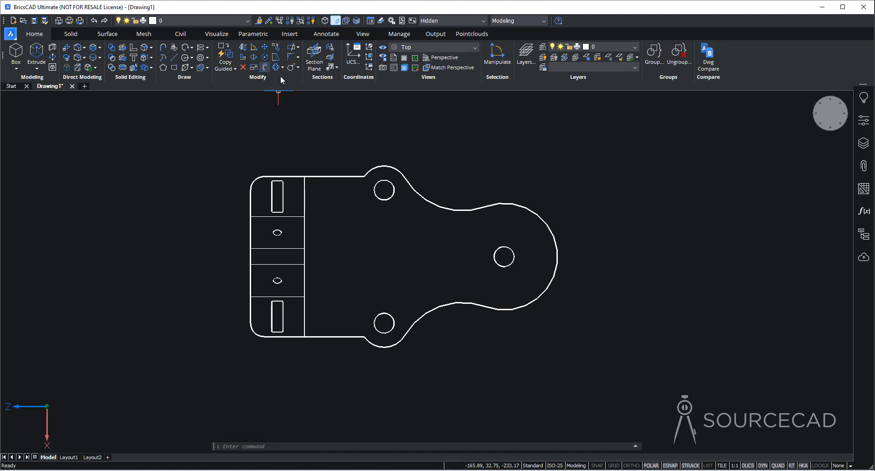
left_click(265, 67)
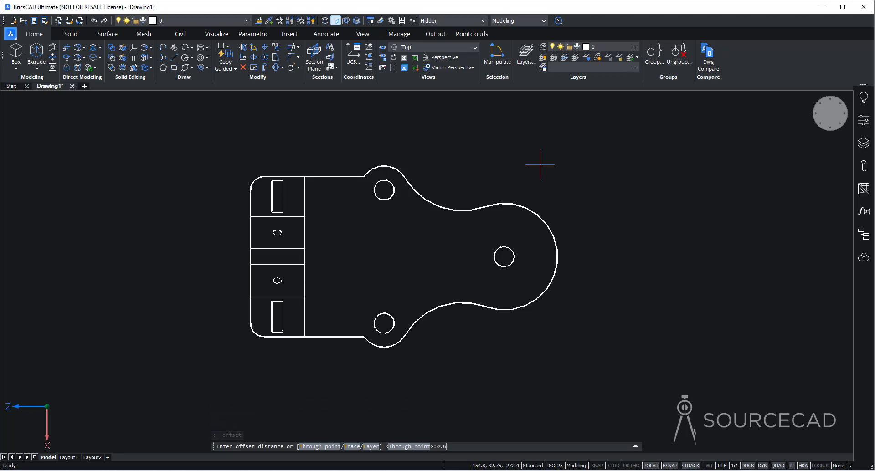
key("Return")
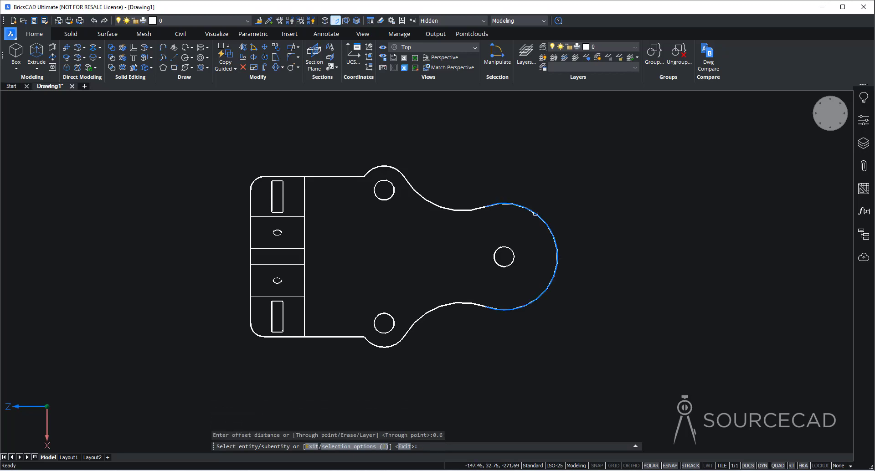
left_click(536, 213)
left_click(523, 229)
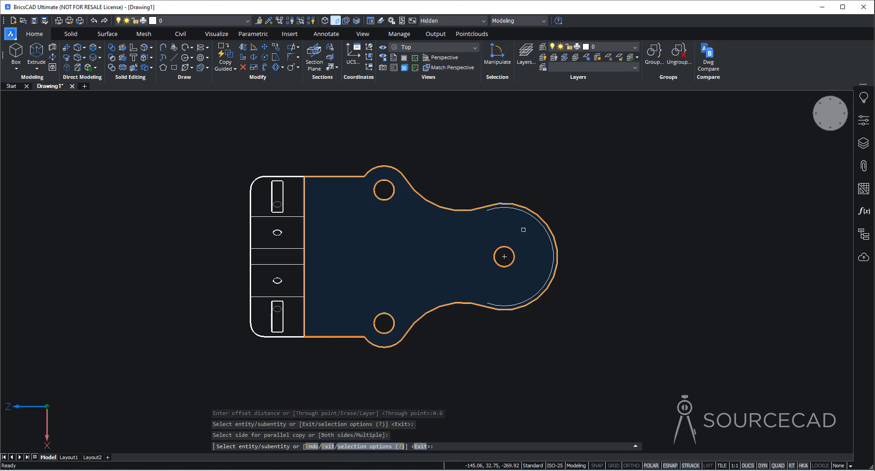
key("Return")
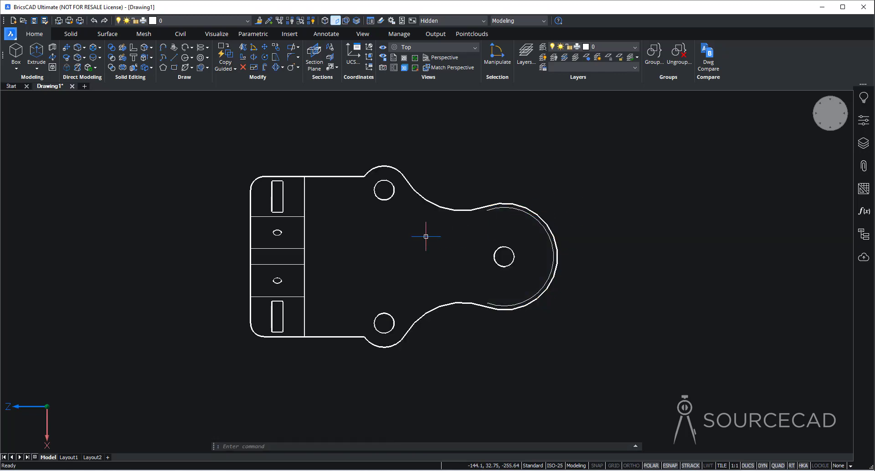
Align the UCS with the plate's top face and accept the proposed orientation
mouse_move(384, 244)
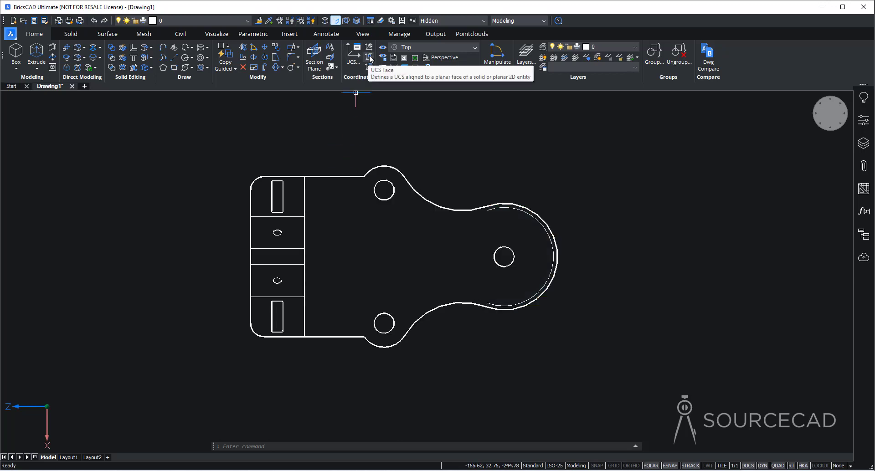
left_click(369, 57)
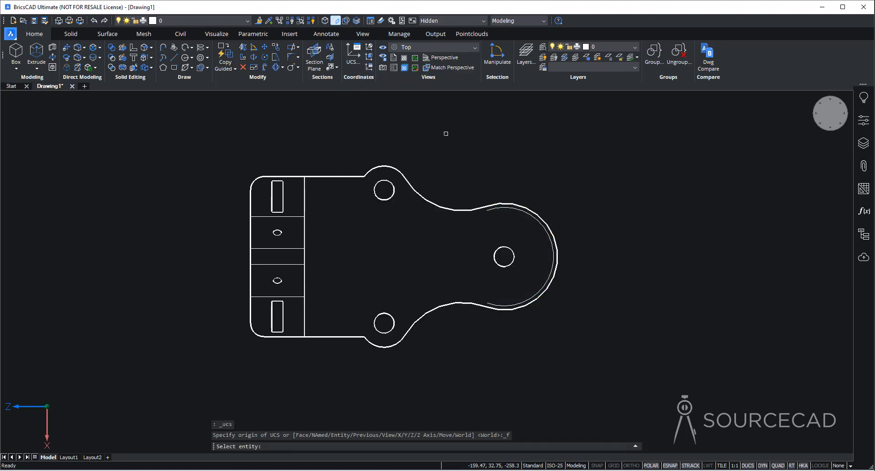
left_click(461, 243)
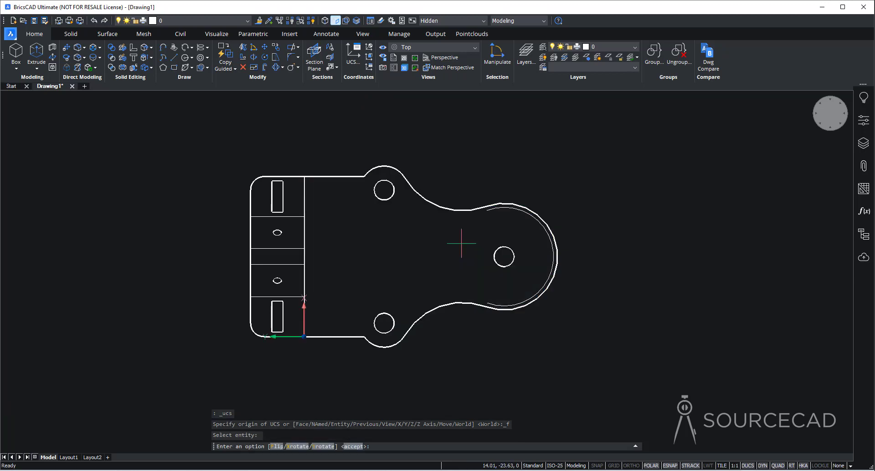
key("Return")
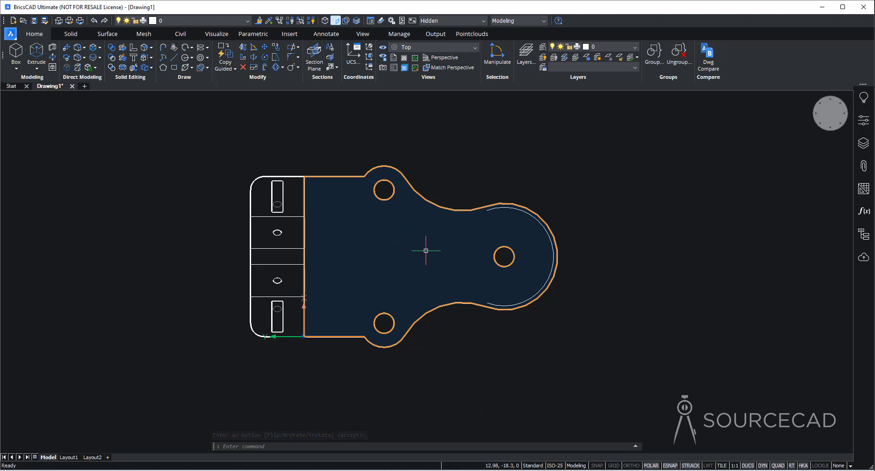
Draw a line from the center of the rounded end's hole, perpendicular to the plate's length and extending beyond its outline
left_click(174, 57)
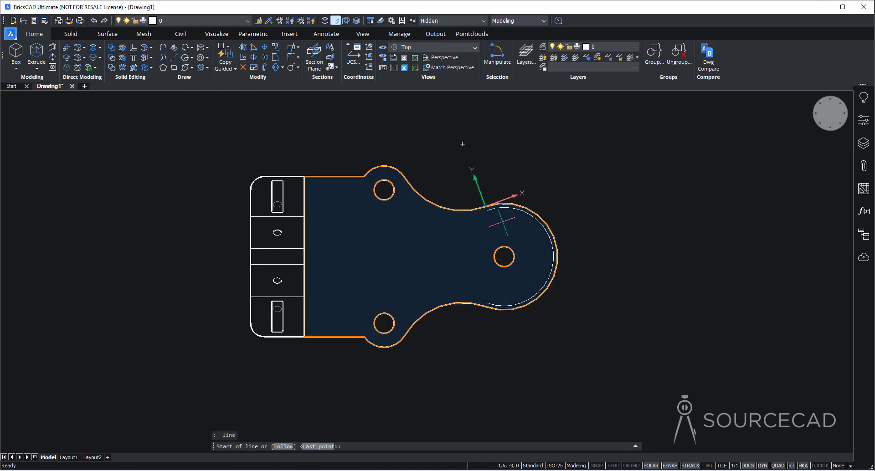
left_click(504, 256)
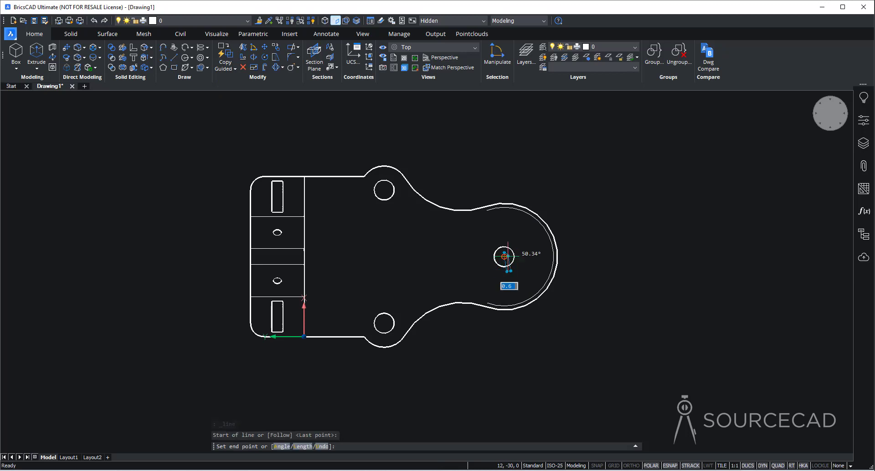
left_click(504, 112)
key("Escape")
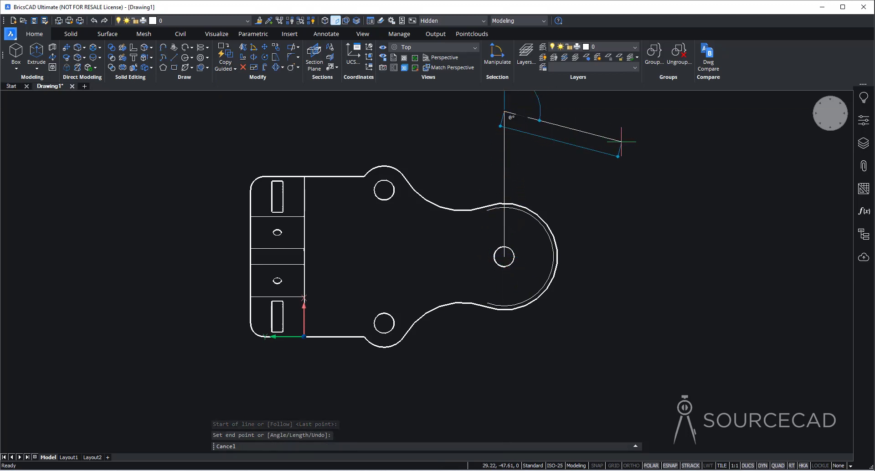
Move the line by its midpoint onto the center of the rounded end's hole so it crosses both sides of the plate
left_click(504, 162)
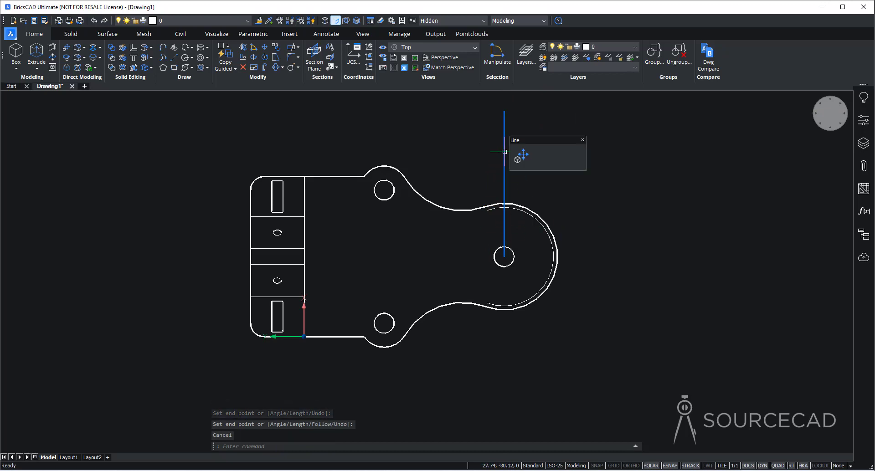
left_click(503, 184)
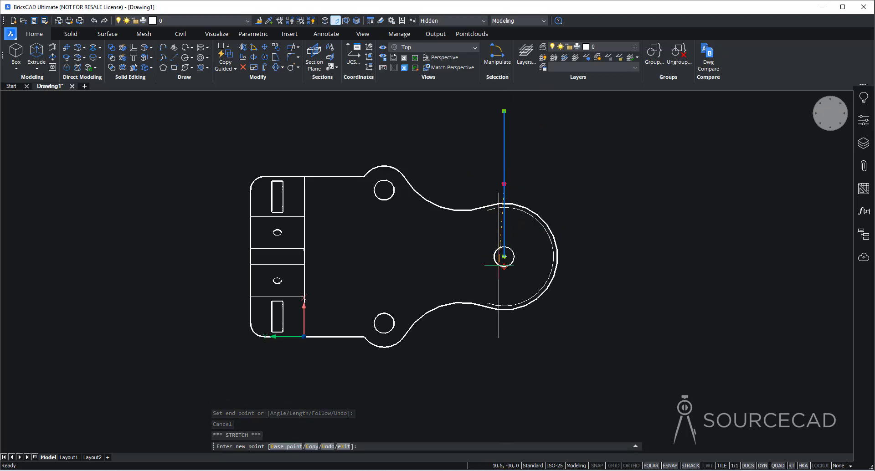
left_click(504, 256)
key("Escape")
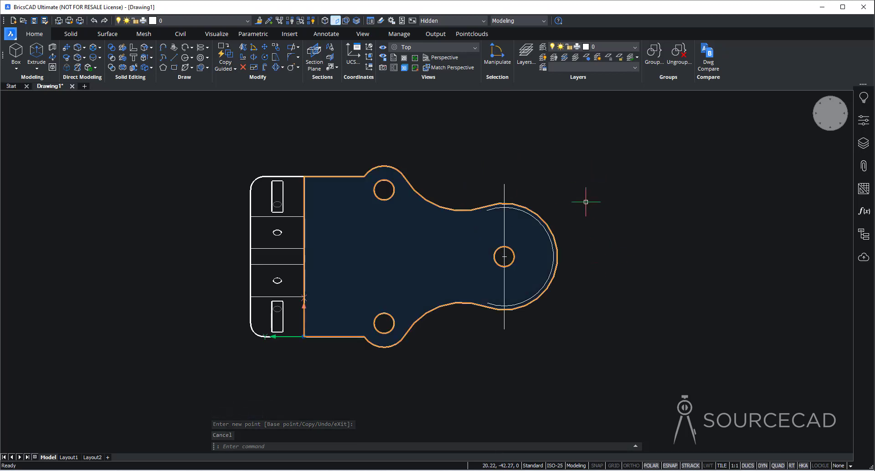
Trim both ends of the offset arc back to the crossing line, using all entities as cutting boundaries
left_click(292, 48)
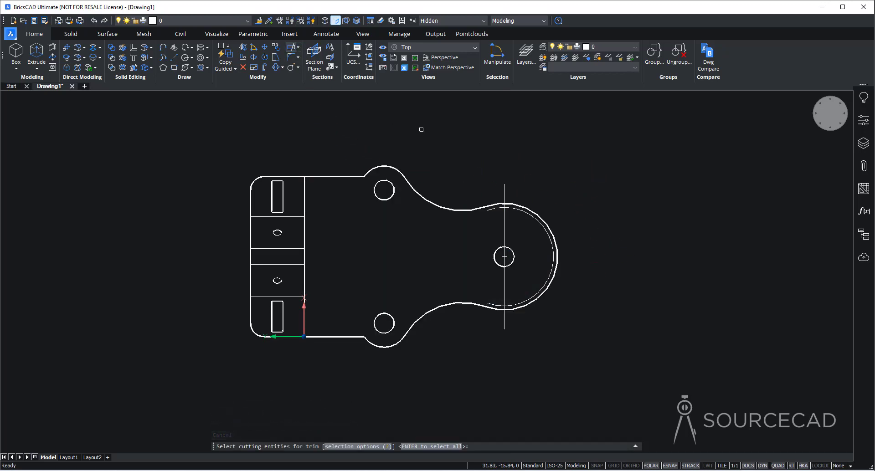
key("Return")
left_click(493, 210)
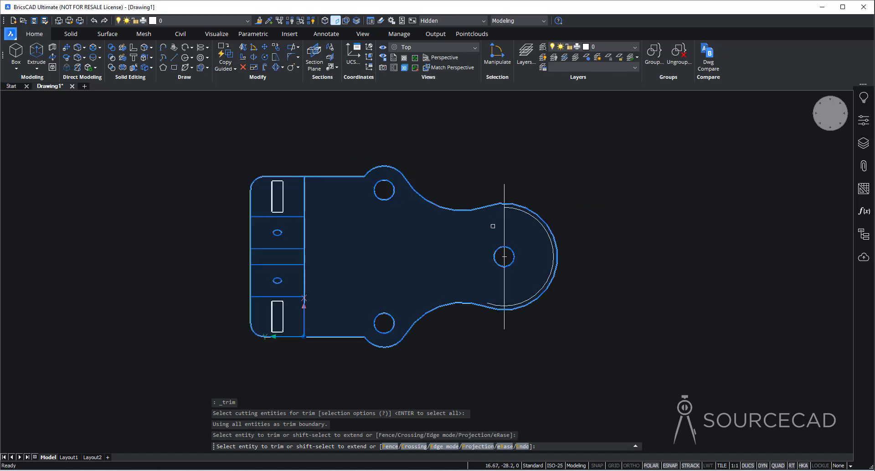
left_click(494, 307)
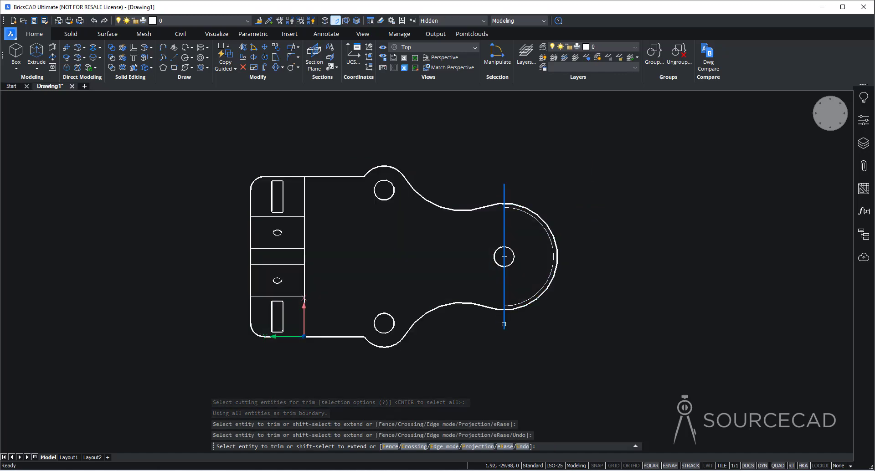
Trim the crossing line down to the two short segments between the offset arc and the plate's outline
left_click(503, 324)
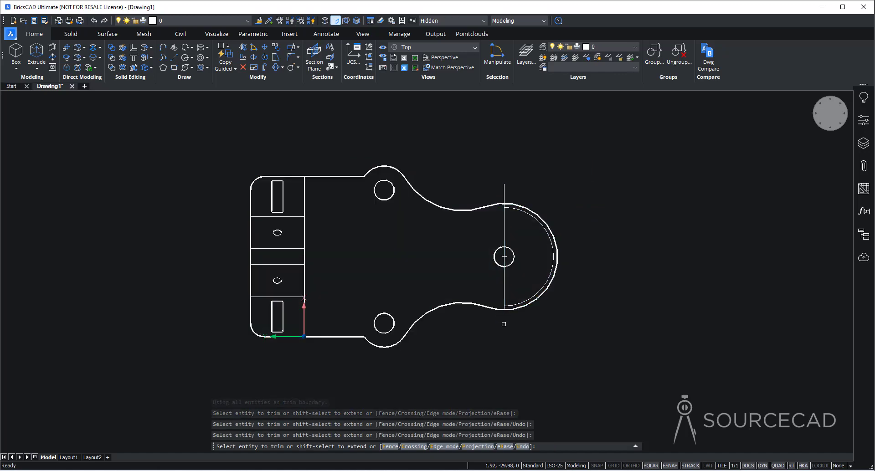
left_click(505, 191)
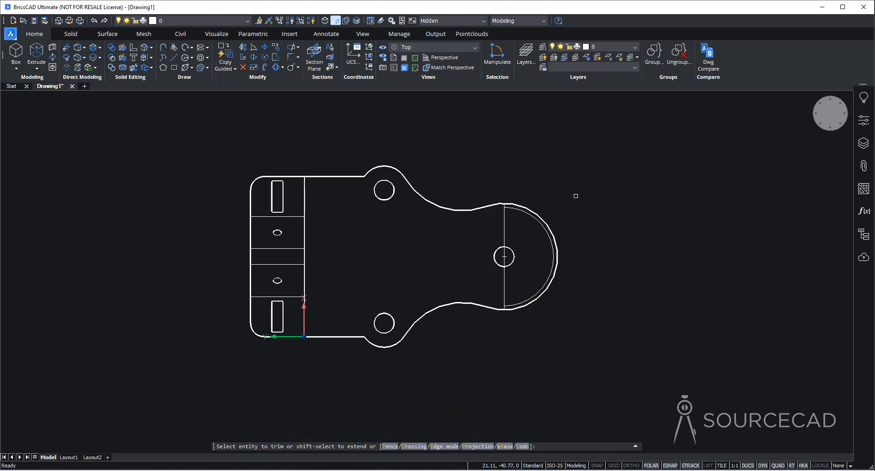
left_click(504, 222)
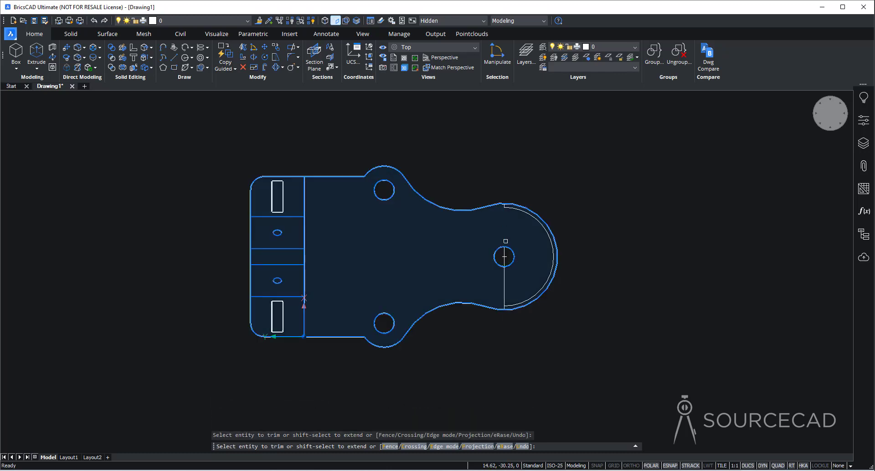
left_click(504, 255)
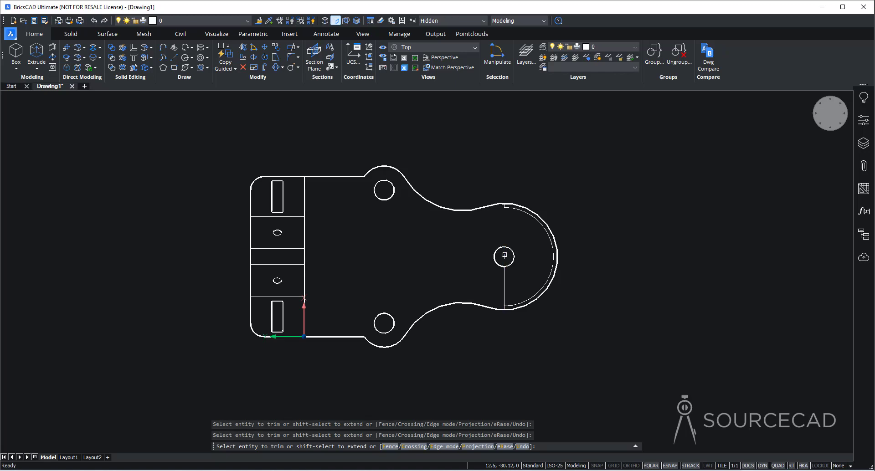
left_click(505, 274)
key("Escape")
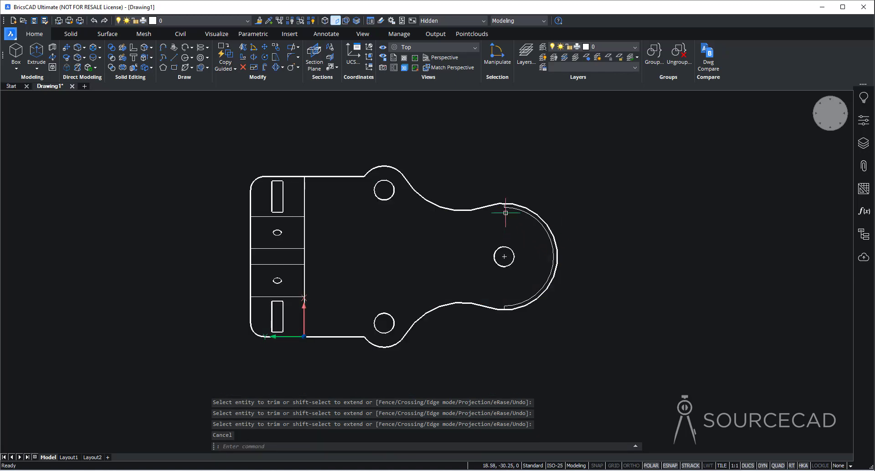
Join the offset arc and the two short line segments at its ends into one polyline
scroll(566, 303, "up", 3)
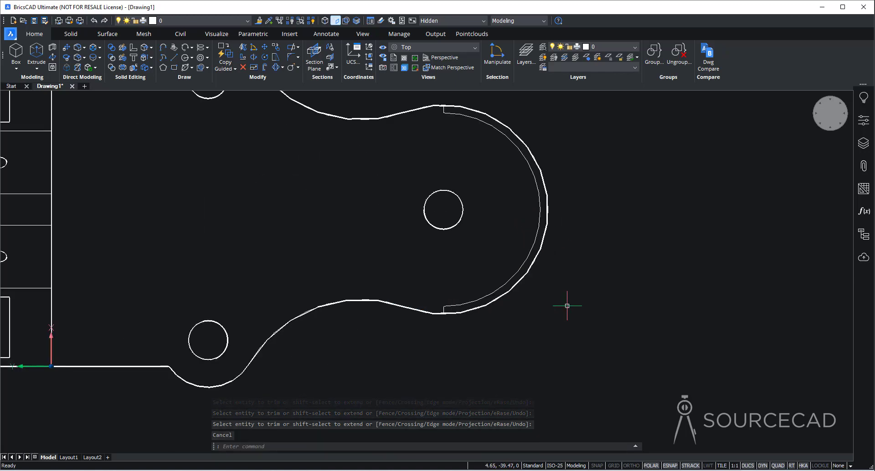
middle_click_drag(594, 257, 571, 314)
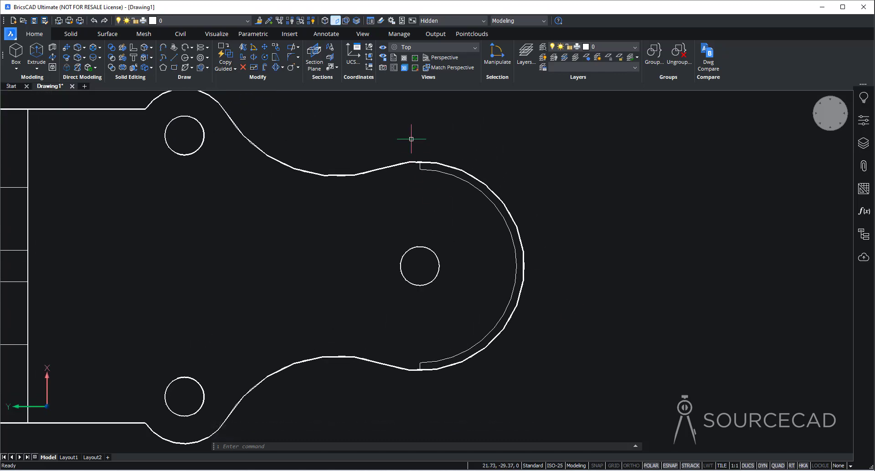
left_click_drag(412, 148, 472, 196)
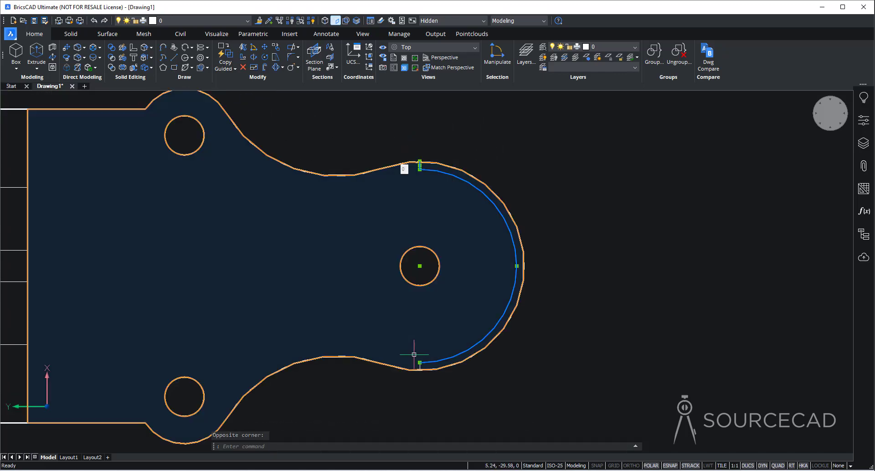
left_click(436, 391)
left_click(431, 397)
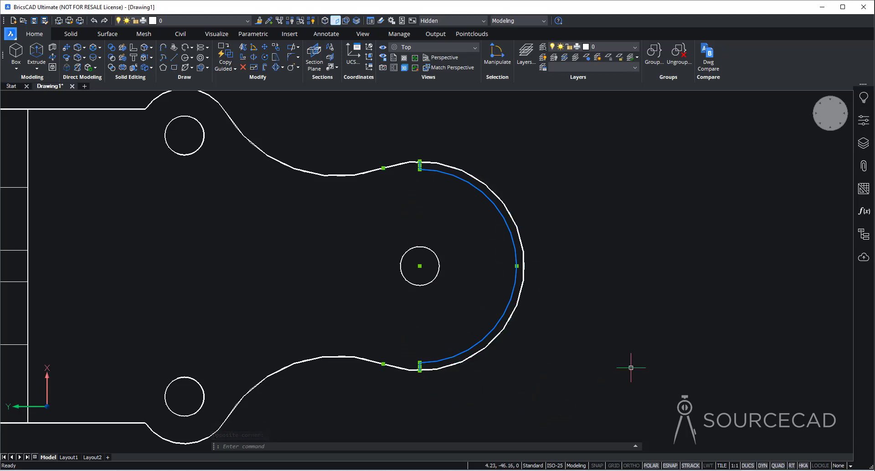
key("Return")
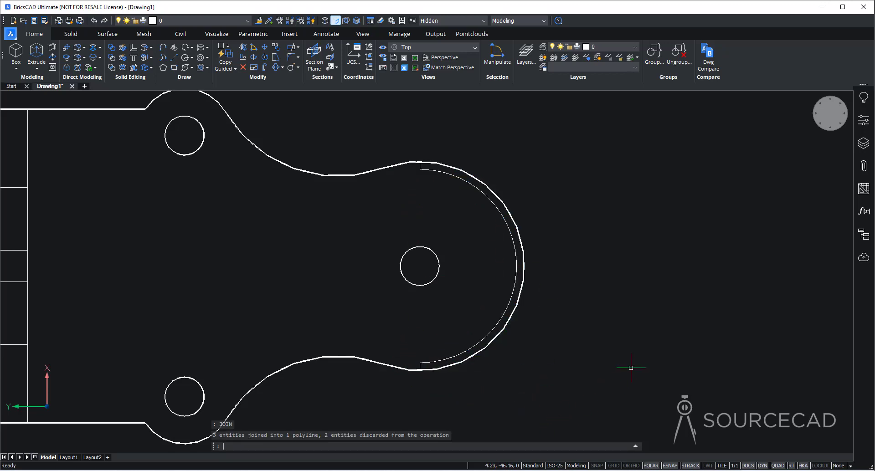
mouse_move(465, 182)
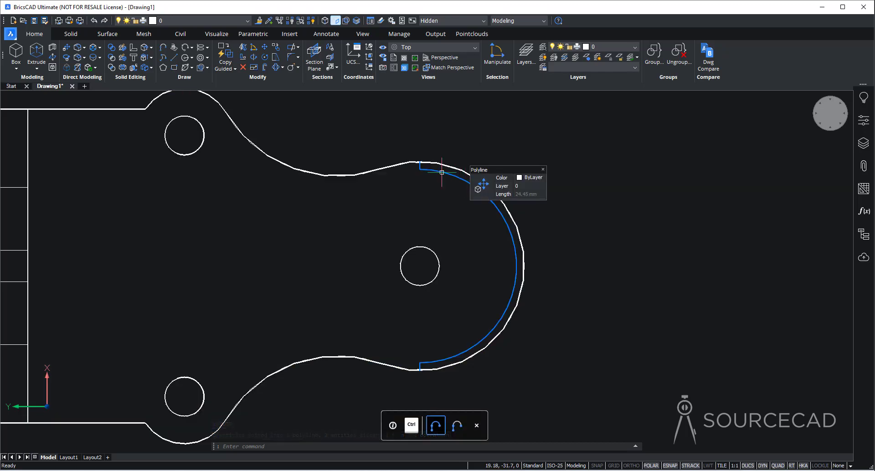
Imprint the joined arc polyline onto the plate's top face at the rounded end, keeping the source polyline
left_click(152, 48)
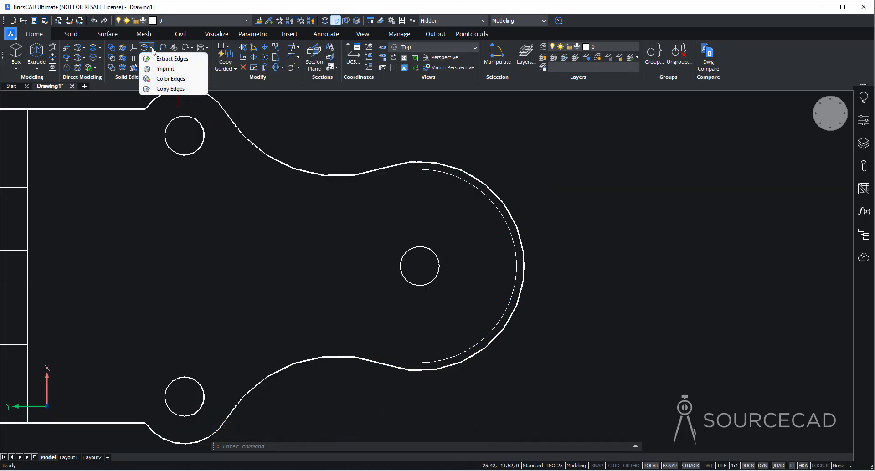
left_click(165, 68)
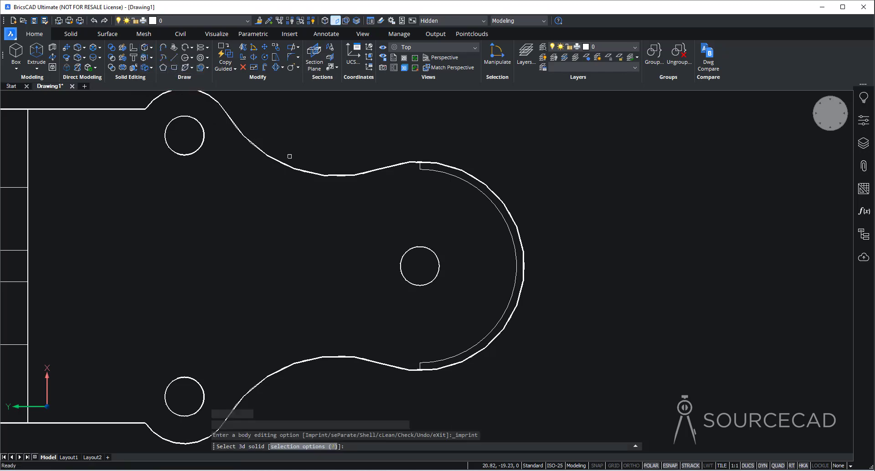
left_click(431, 233)
left_click(447, 185)
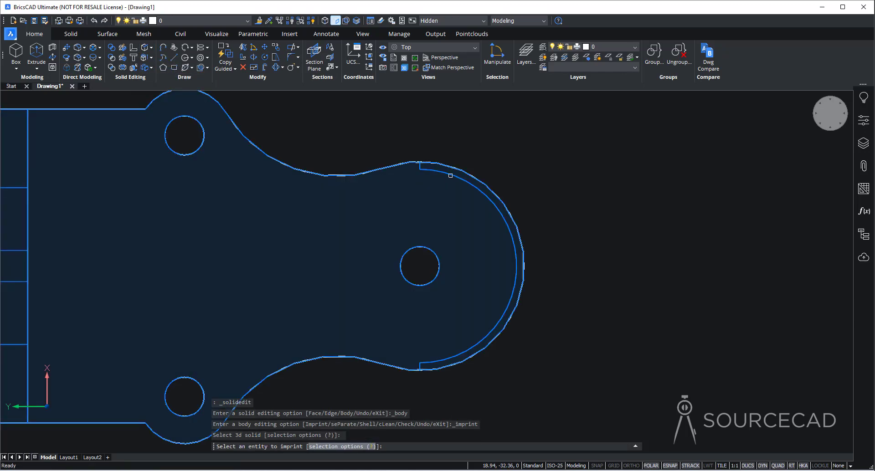
key("Return")
key("Return")
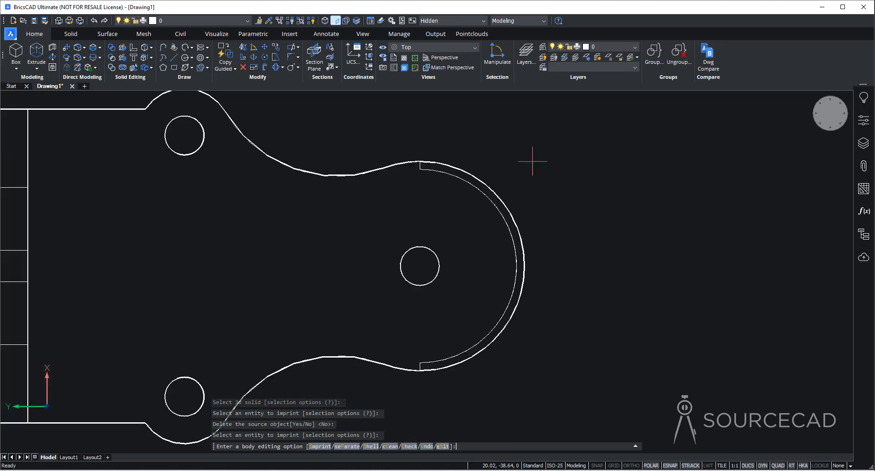
key("Return")
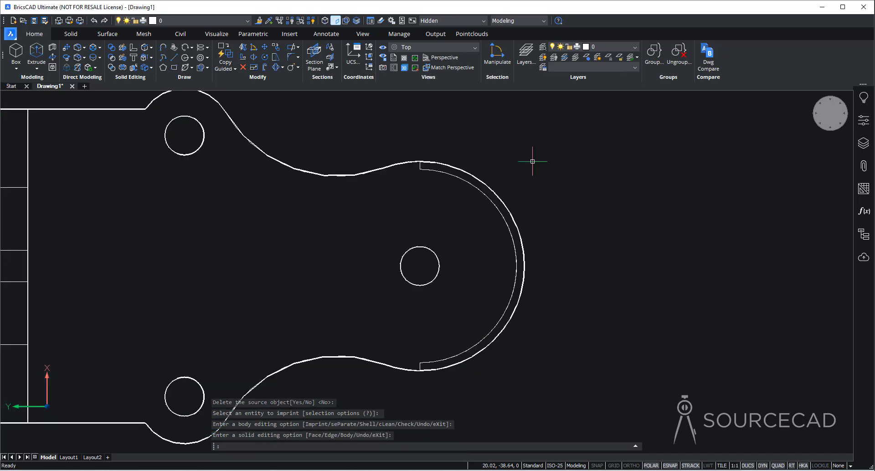
key("Return")
mouse_move(456, 175)
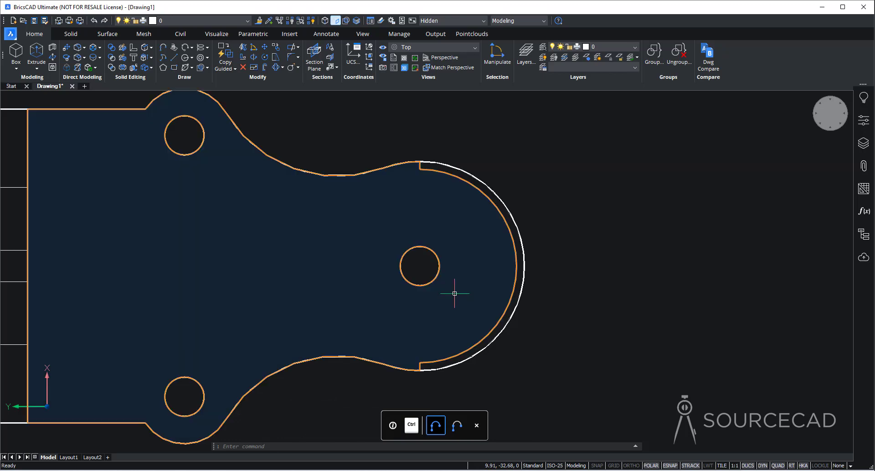
Push/pull the imprinted strip along the plate's rounded end upward to raise a thin curved wall
scroll(471, 254, "up", 3)
scroll(537, 254, "down", 6)
middle_click_drag(426, 320, 318, 200, "shift")
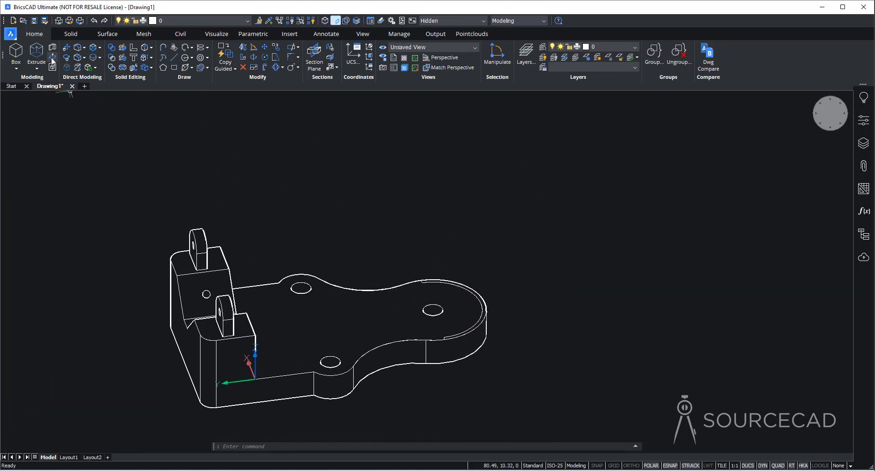
scroll(483, 249, "up", 7)
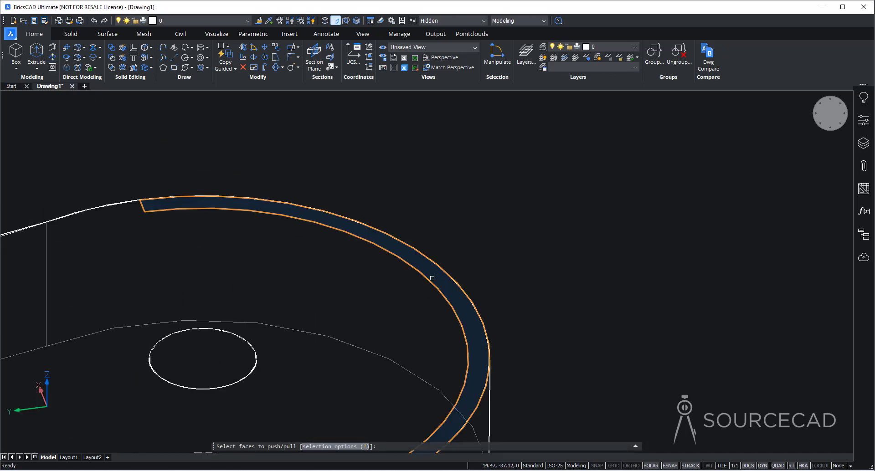
left_click(433, 276)
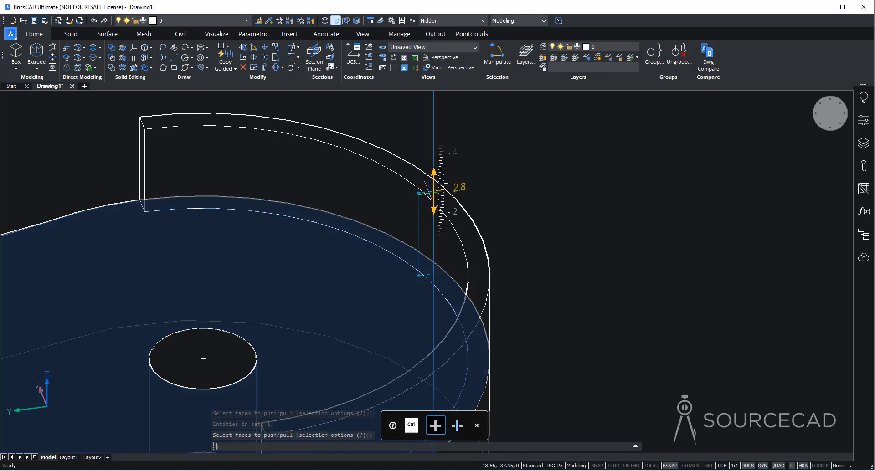
left_click(428, 190)
key("Escape")
scroll(543, 202, "down", 3)
scroll(543, 201, "down", 5)
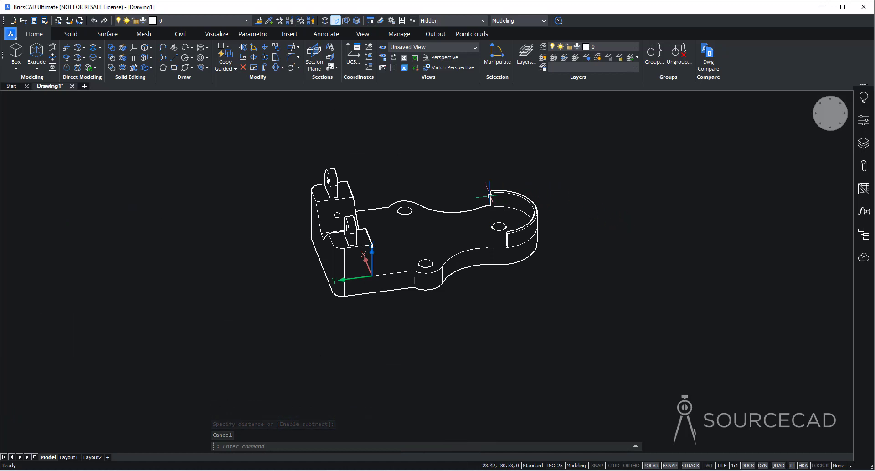
Align the UCS to the front face of the V-grooved end block and set the Right view facing it
middle_click_drag(556, 282, 452, 315, "shift")
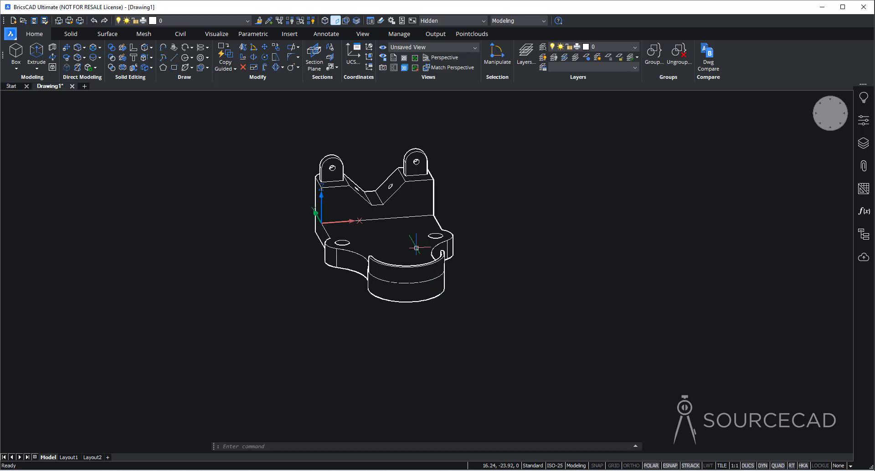
mouse_move(414, 199)
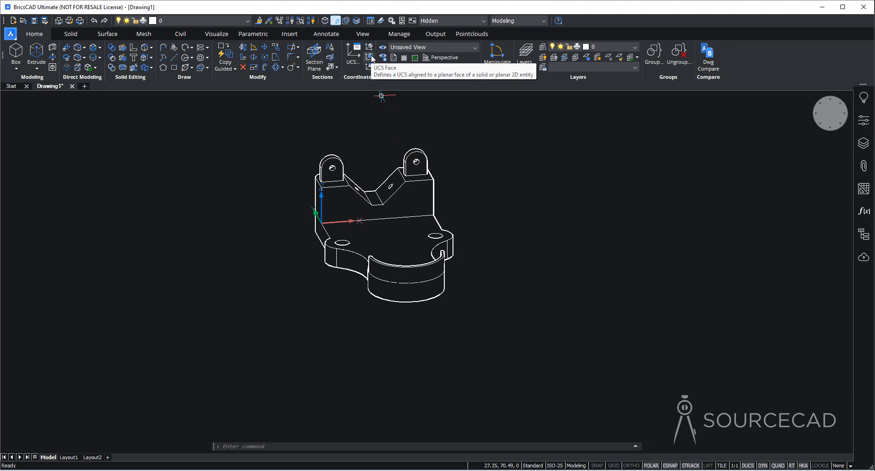
left_click(370, 56)
left_click(413, 200)
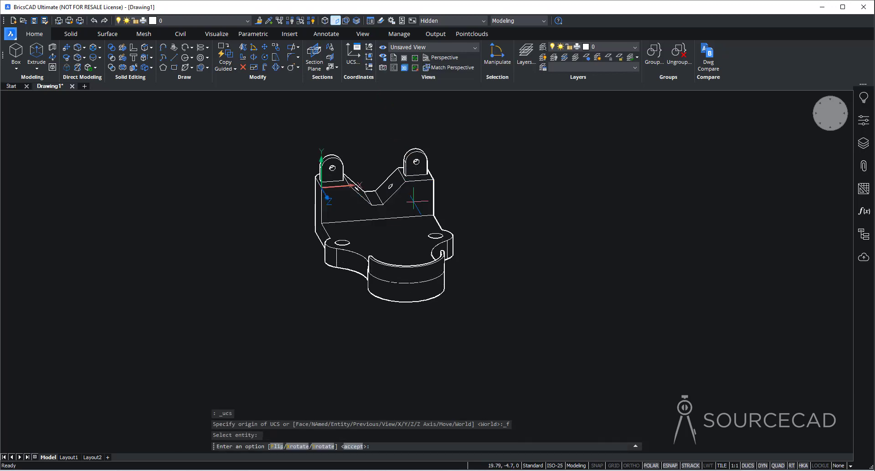
key("Return")
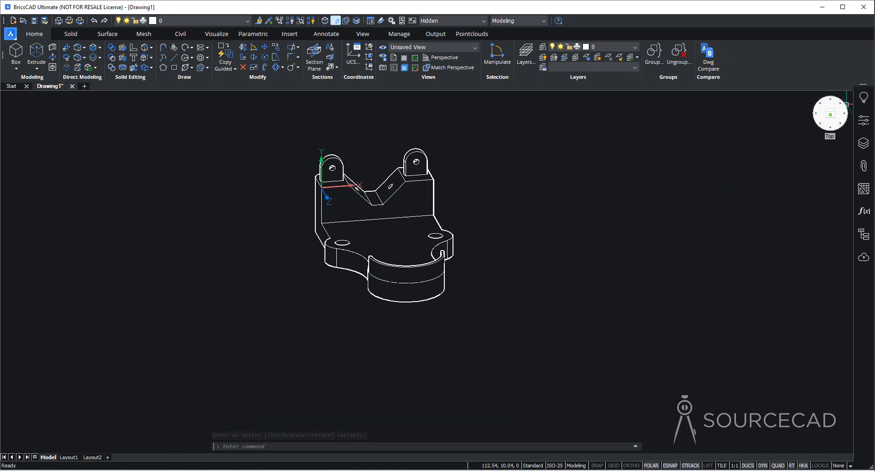
left_click(830, 114)
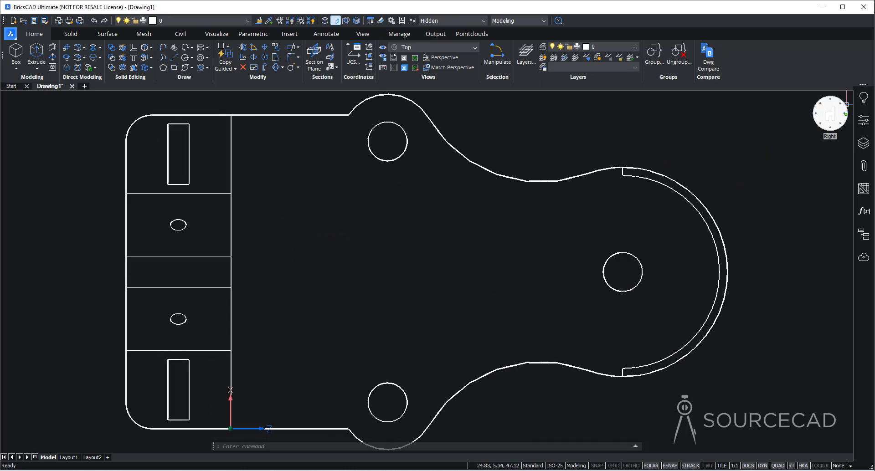
left_click(846, 104)
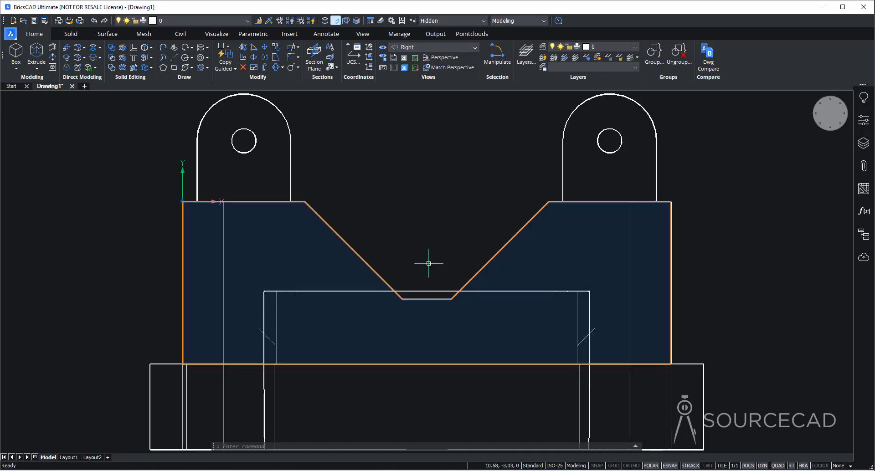
With entity snaps off, sketch a three-segment zigzag polyline on the block's front face from about (2.6, -6.8) to just past its middle
scroll(407, 248, "up", 3)
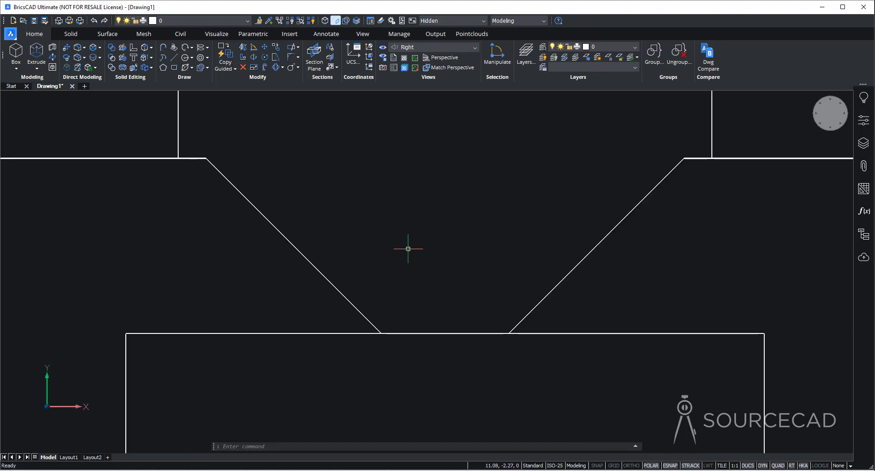
scroll(407, 248, "down", 5)
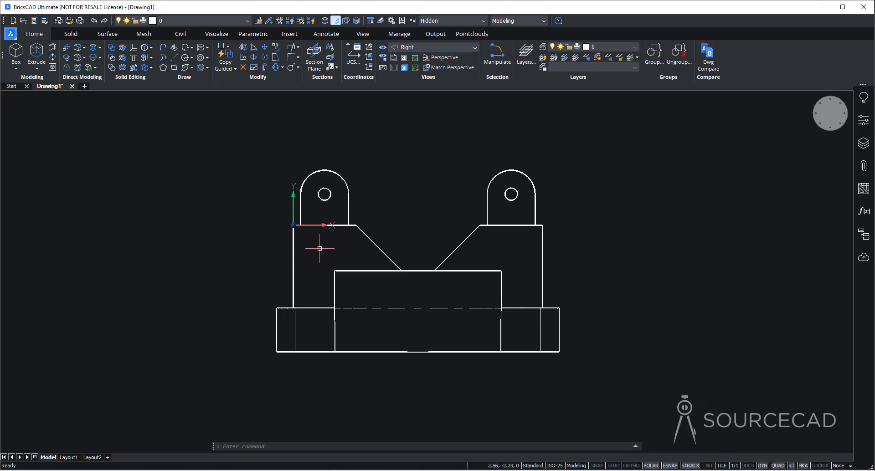
mouse_move(341, 256)
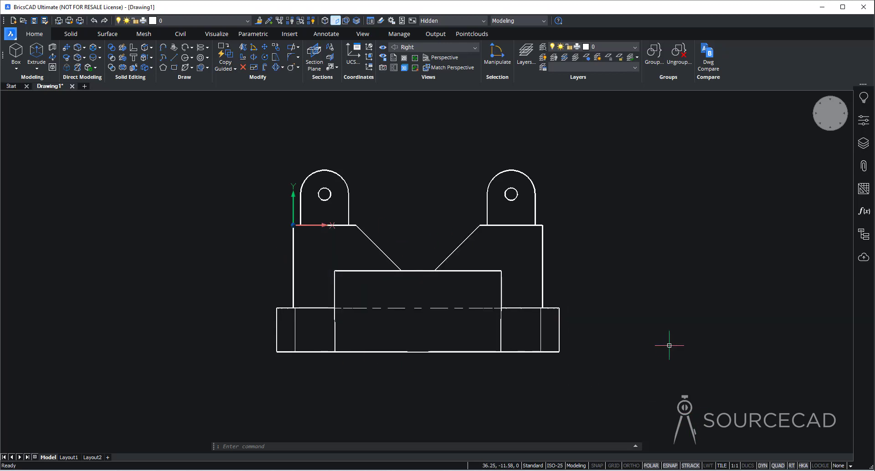
left_click(163, 49)
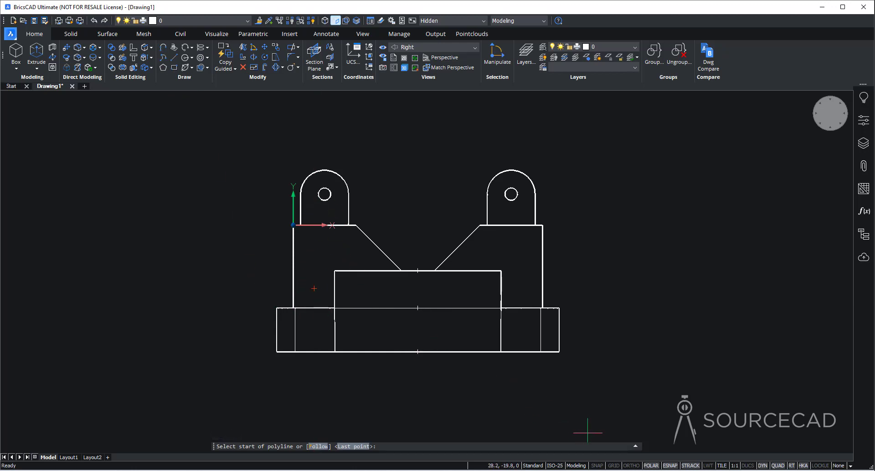
left_click(669, 466)
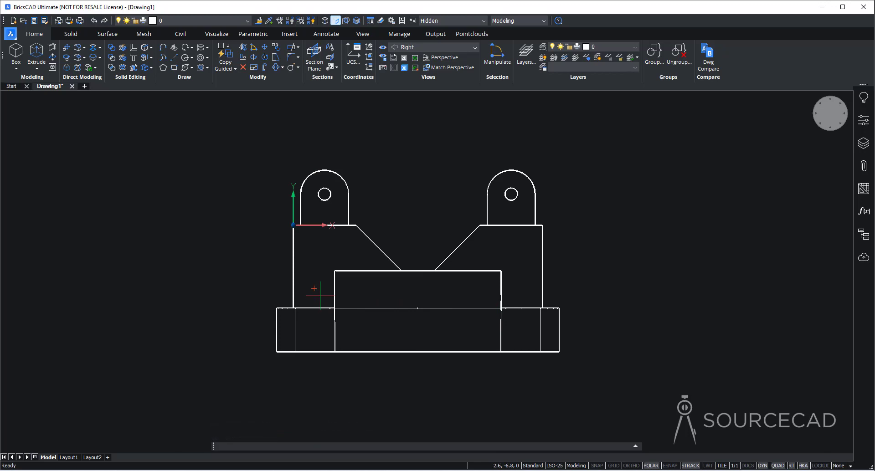
left_click(319, 295)
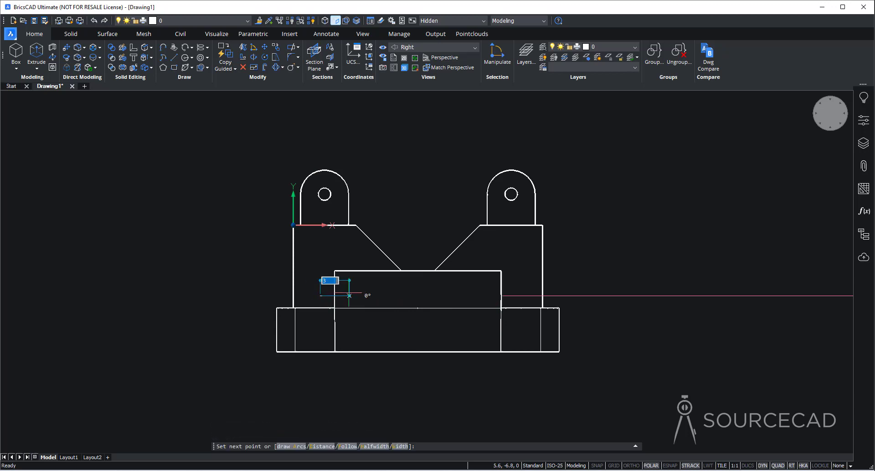
left_click(372, 288)
left_click(399, 258)
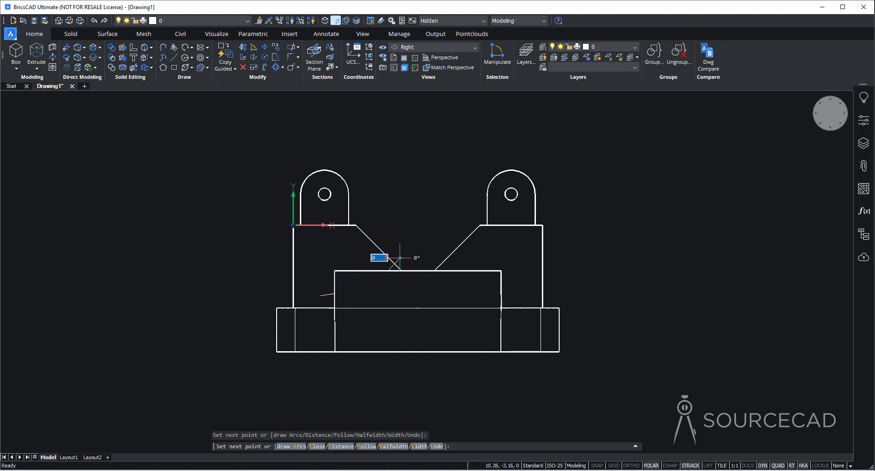
left_click(419, 294)
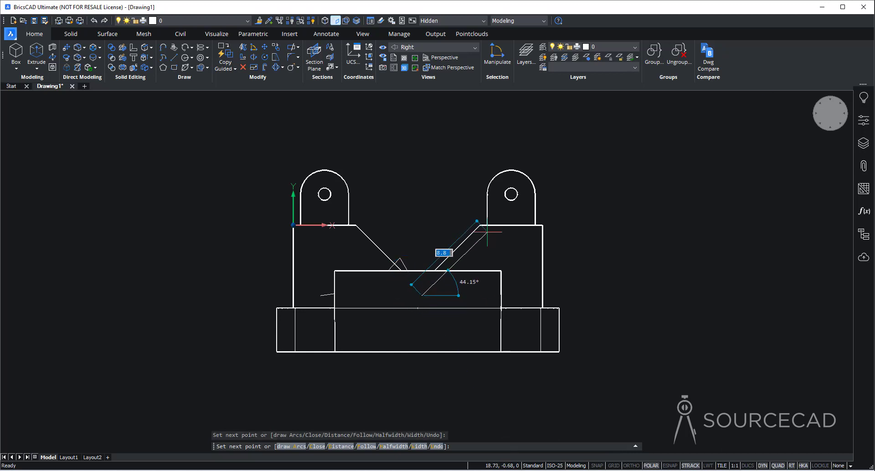
key("Return")
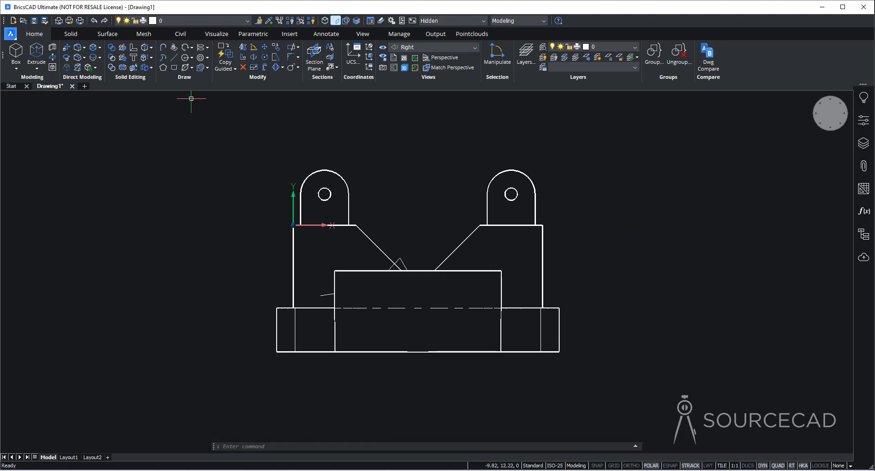
With entity snaps on, draw a vertical line from the midpoint of the V-groove's bottom edge down to the front face's lower edge
left_click(174, 57)
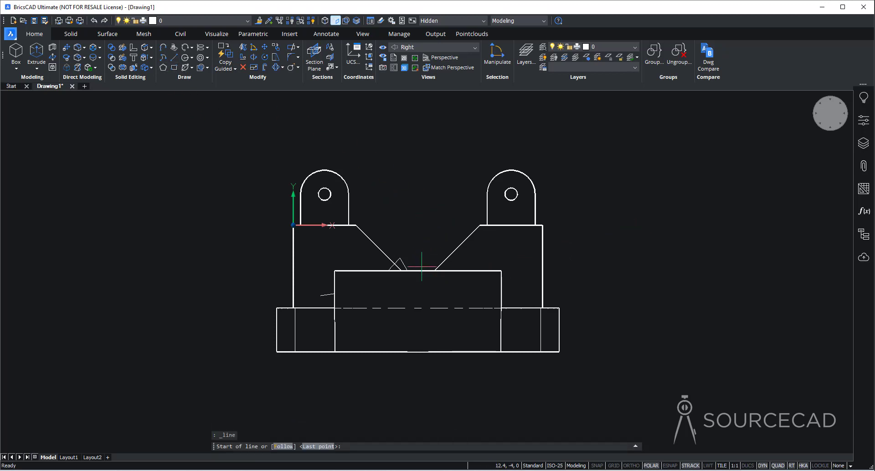
left_click(668, 465)
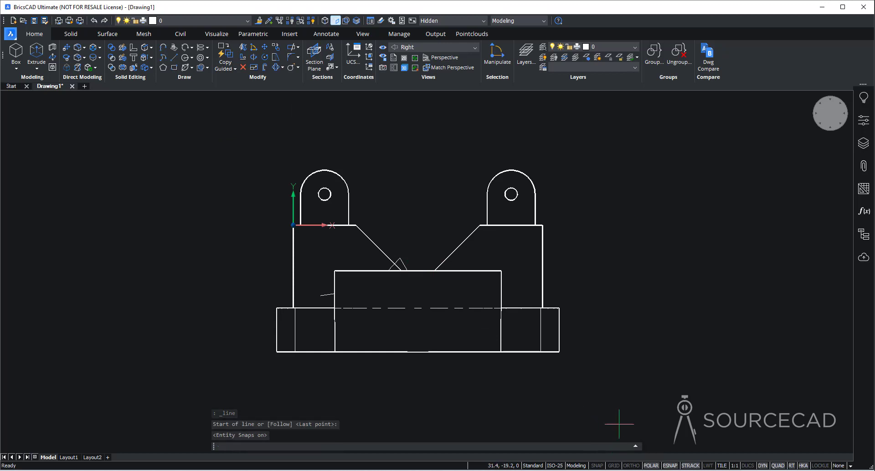
left_click(417, 272)
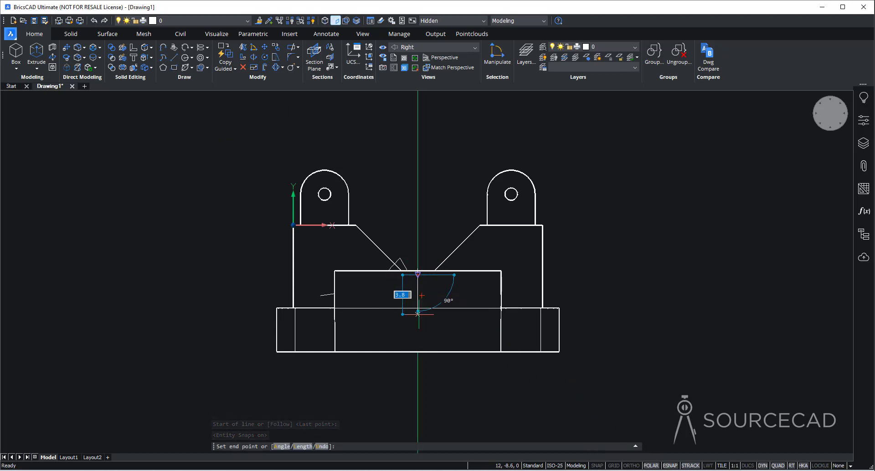
left_click(417, 330)
key("Return")
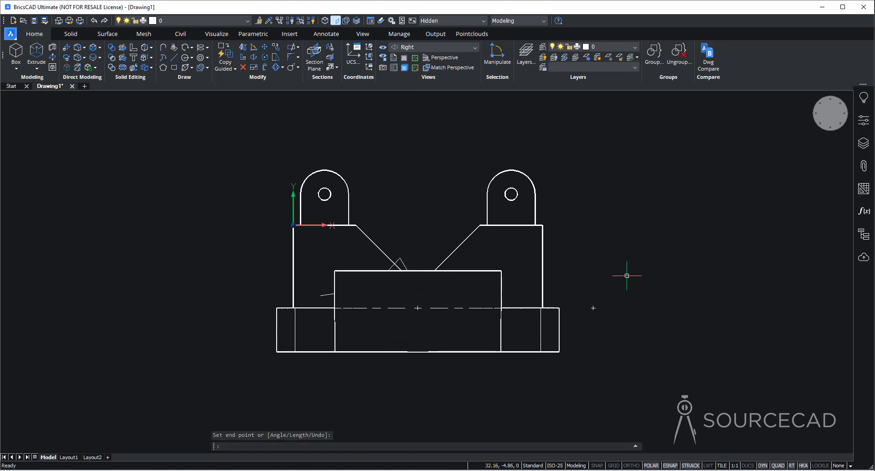
Trim the end of the zigzag polyline back to the vertical center line, using all entities as cutting boundaries
middle_click_drag(368, 234, 374, 268, "shift")
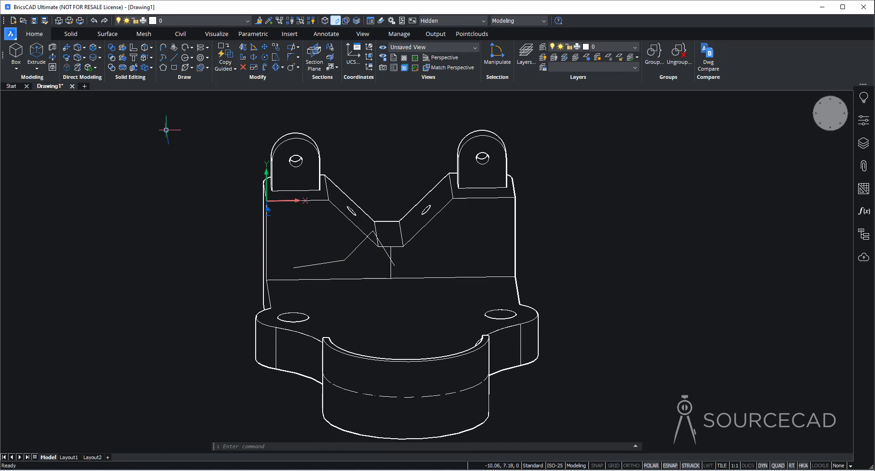
left_click(292, 50)
key("Return")
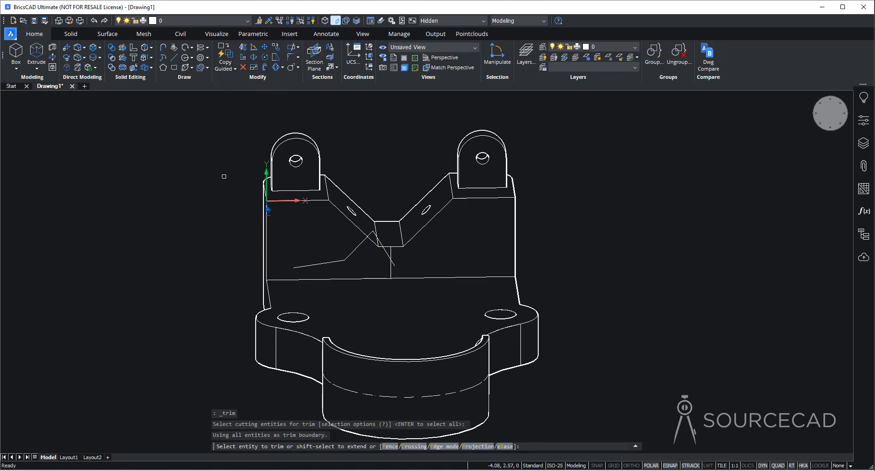
left_click(394, 265)
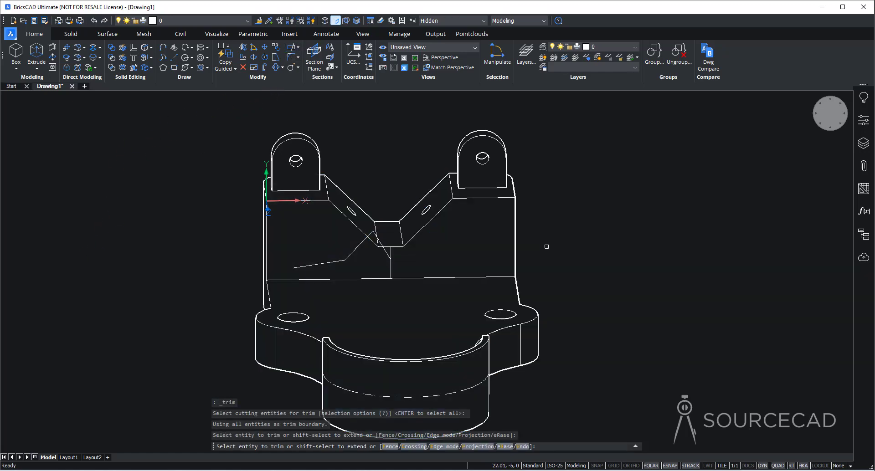
key("Return")
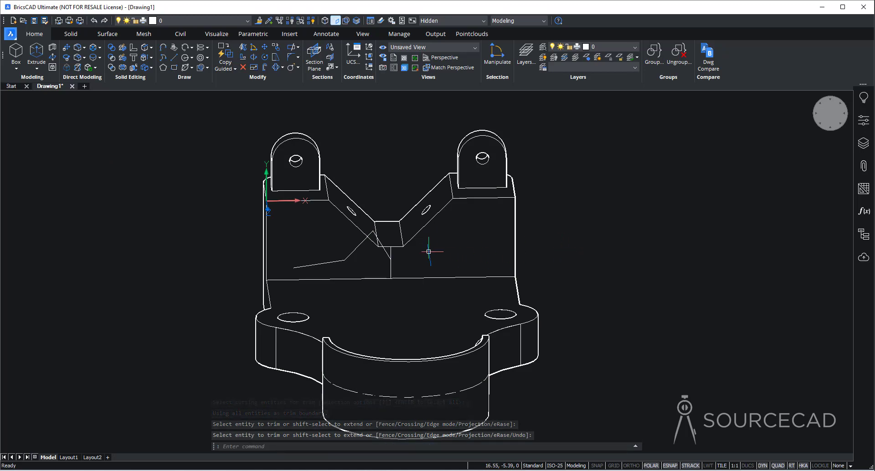
Mirror the zigzag polyline across the vertical center line, keeping the original, and erase the center line
left_click(359, 245)
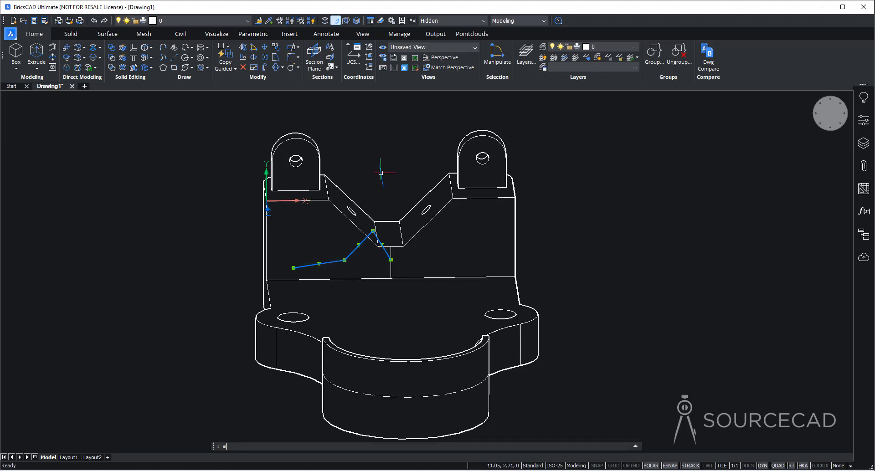
type("MIRROR")
key("Return")
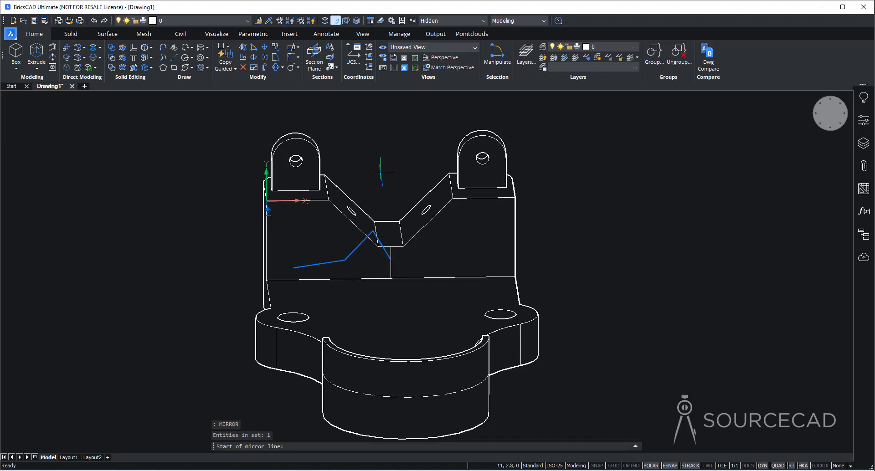
left_click(391, 246)
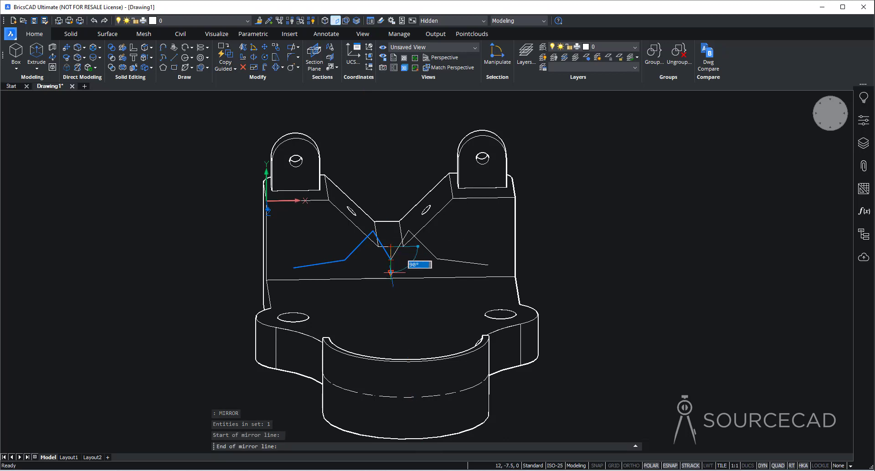
left_click(390, 276)
key("Return")
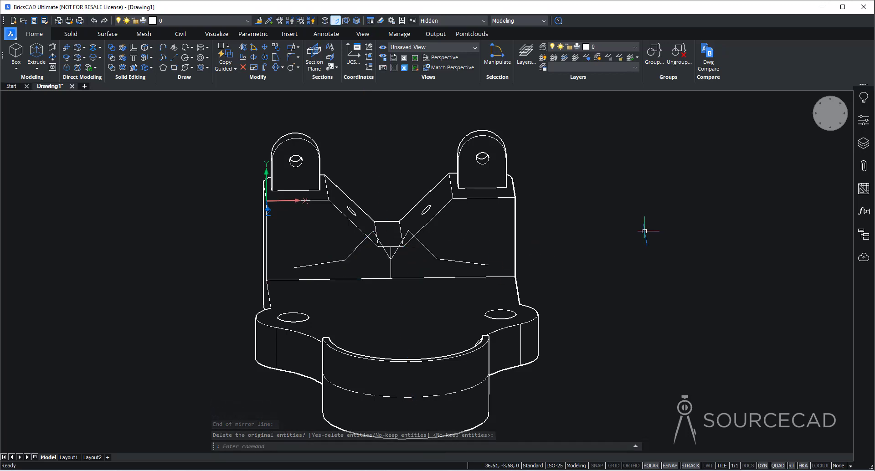
left_click(391, 270)
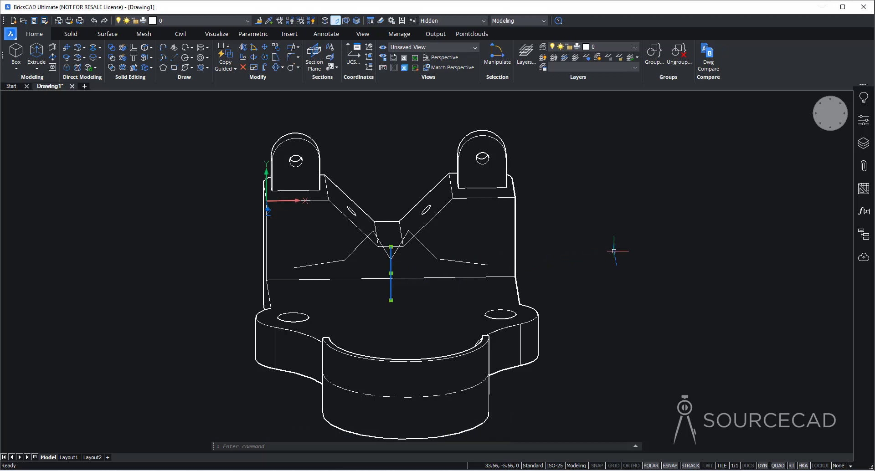
key("Delete")
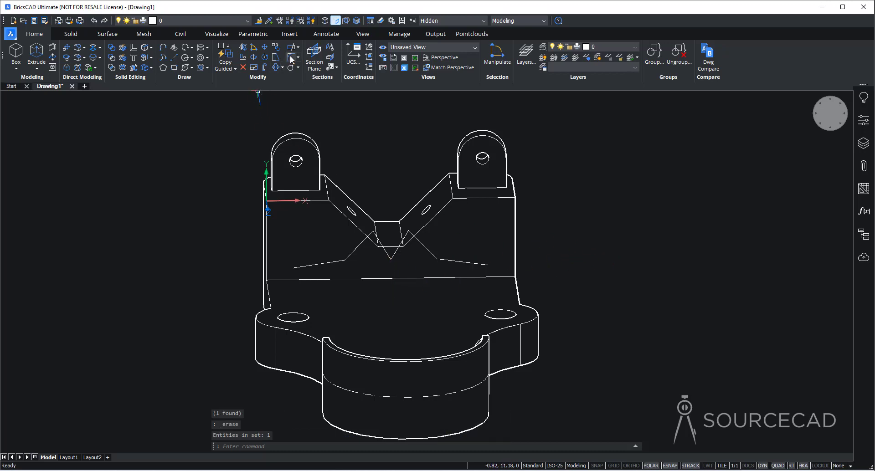
Fillet the lower bend of the original zigzag polyline with a radius of 2
type("f")
key("Return")
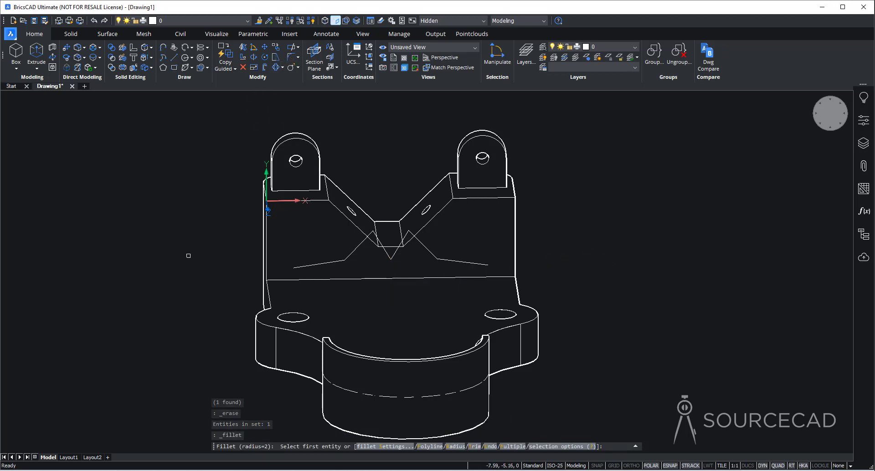
left_click(456, 447)
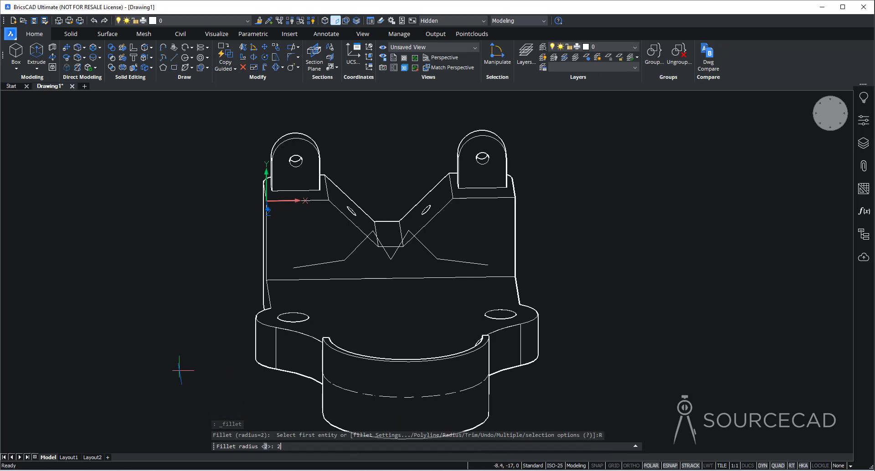
type("2")
key("Return")
left_click(350, 253)
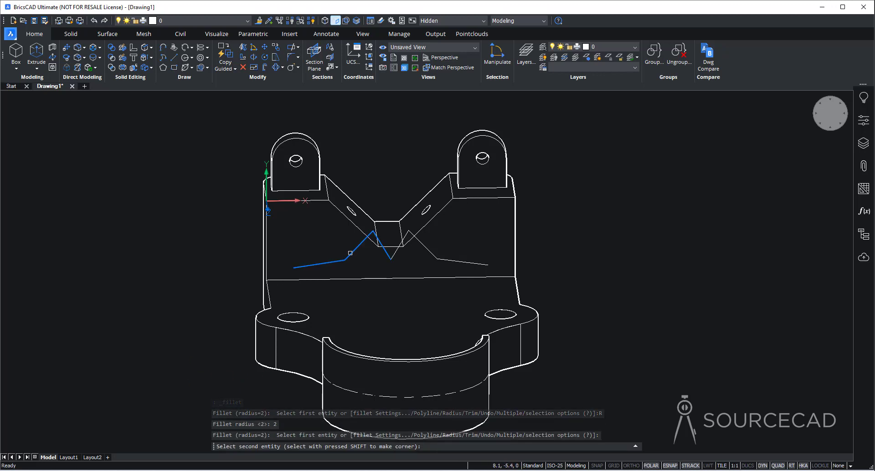
left_click(352, 251)
Fillet the central V where the two polylines meet and the mirrored polyline's lower bend, both with radius 2
key("Return")
left_click(389, 254)
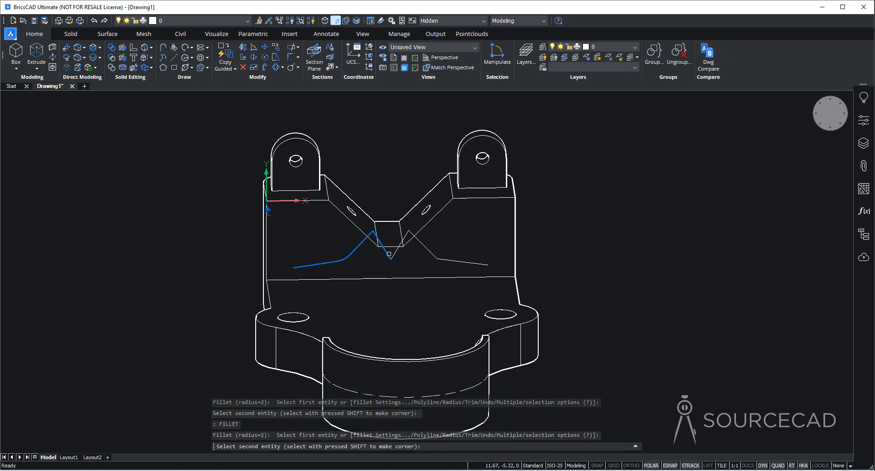
left_click(395, 254)
key("Return")
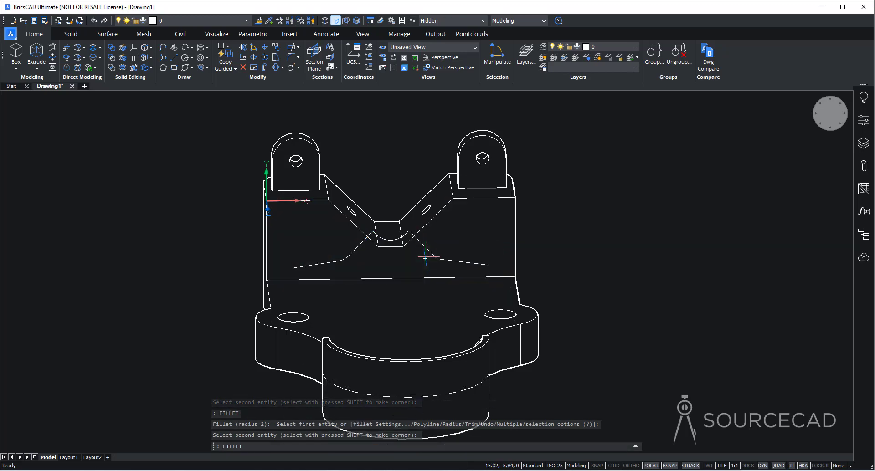
left_click(440, 256)
left_click(448, 261)
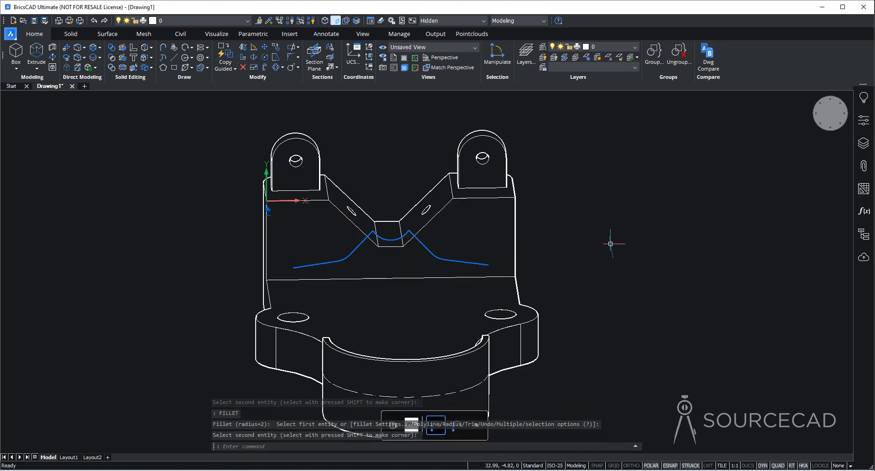
Stretch the midpoint of the profile's central arc about 2 mm straight down to deepen the curve
left_click(395, 240)
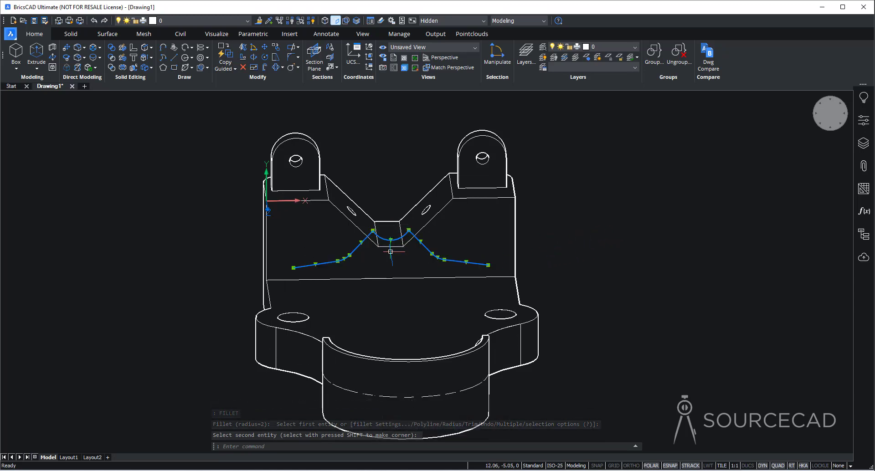
left_click(391, 238)
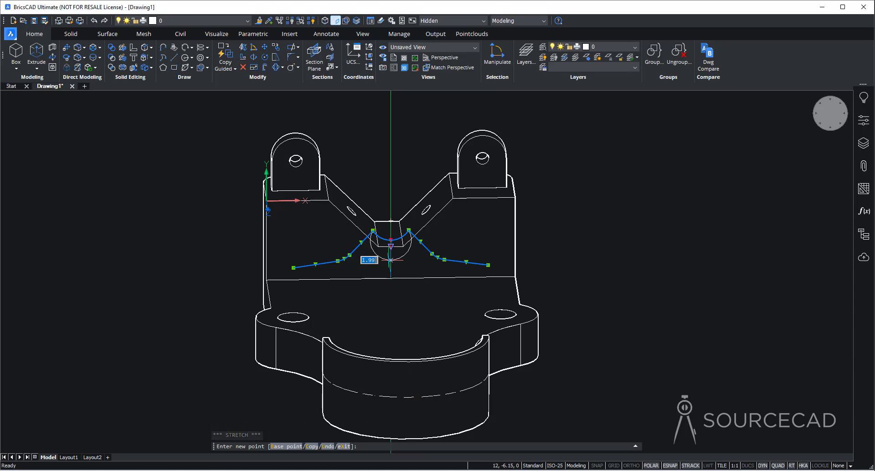
left_click(390, 260)
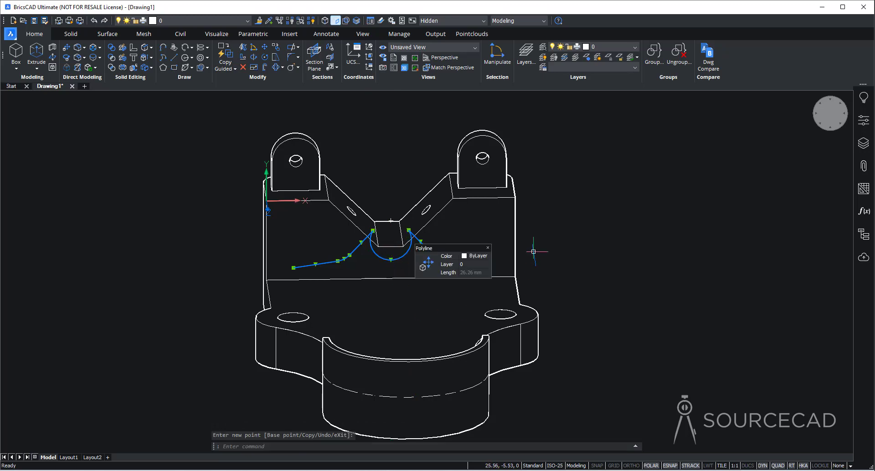
key("Escape")
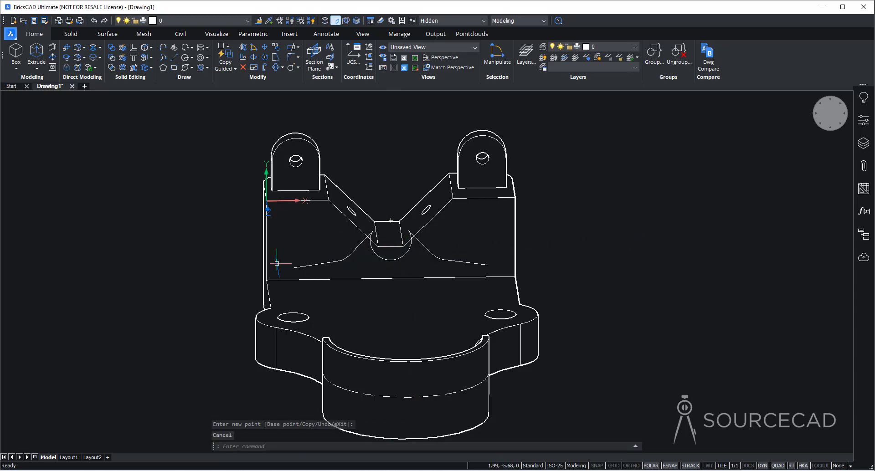
left_click(319, 259)
key("Escape")
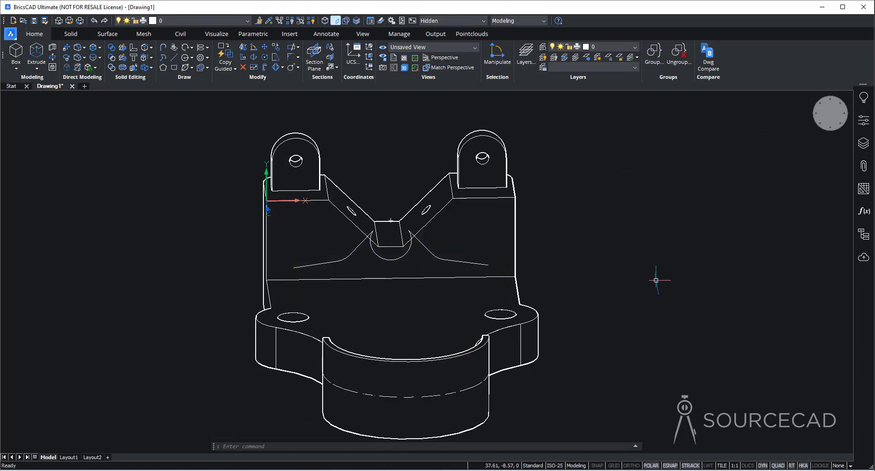
In the Right view, close the profile with a four-segment polyline running from one end over a peak above the V-groove to the other
left_click(825, 131)
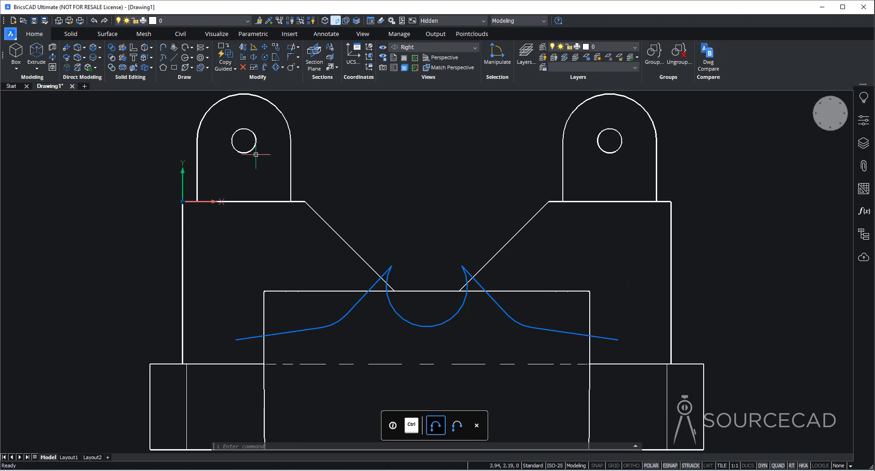
left_click(163, 47)
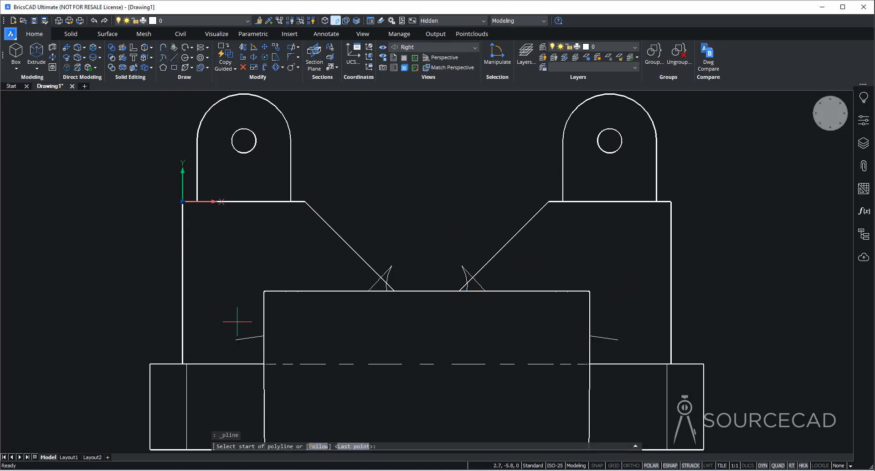
left_click(236, 339)
left_click(235, 242)
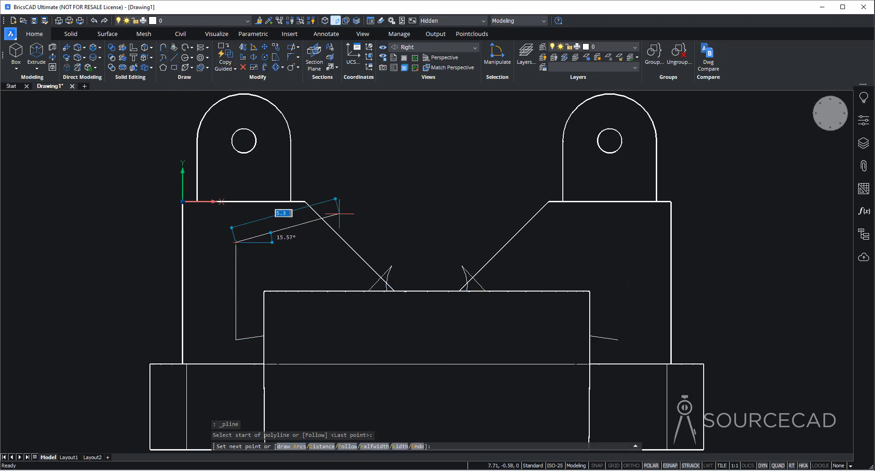
left_click(429, 169)
left_click(621, 261)
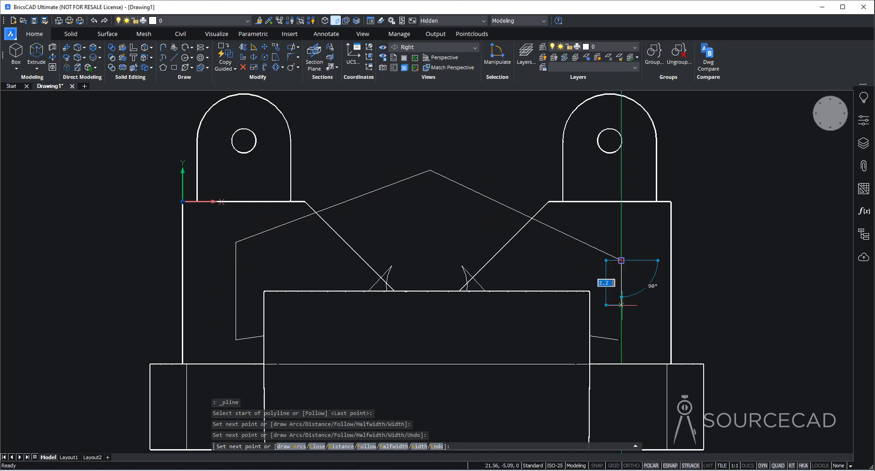
left_click(618, 340)
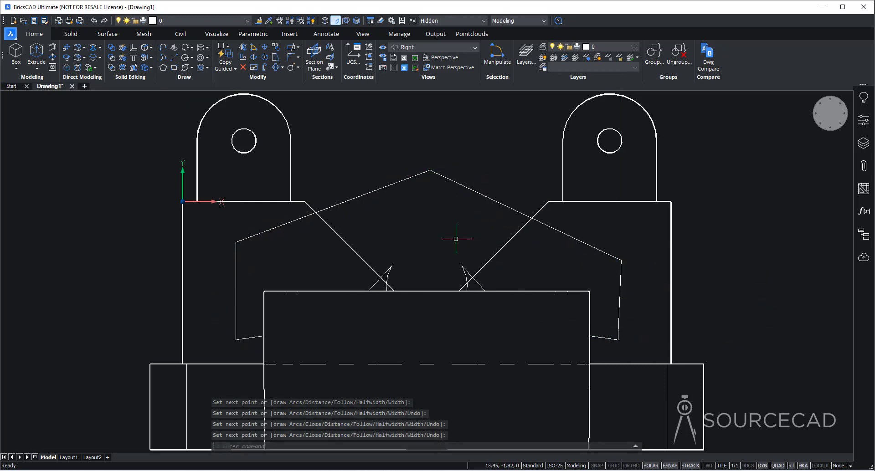
key("Escape")
Join the upper polyline and the filleted profile into a single closed polyline
middle_click_drag(273, 250, 366, 279, "shift")
scroll(376, 230, "down", 5)
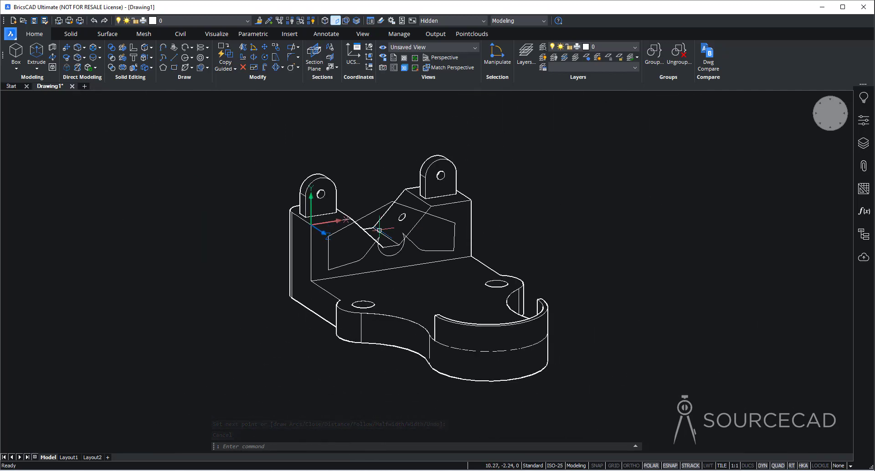
left_click(374, 210)
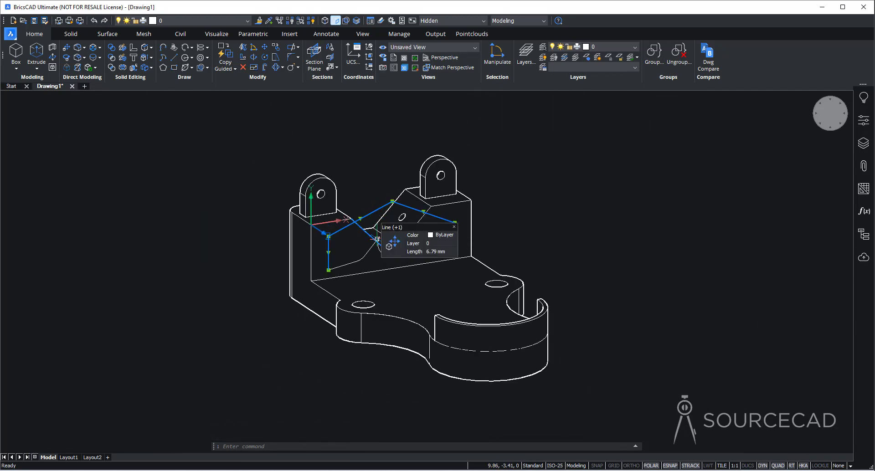
left_click(378, 237)
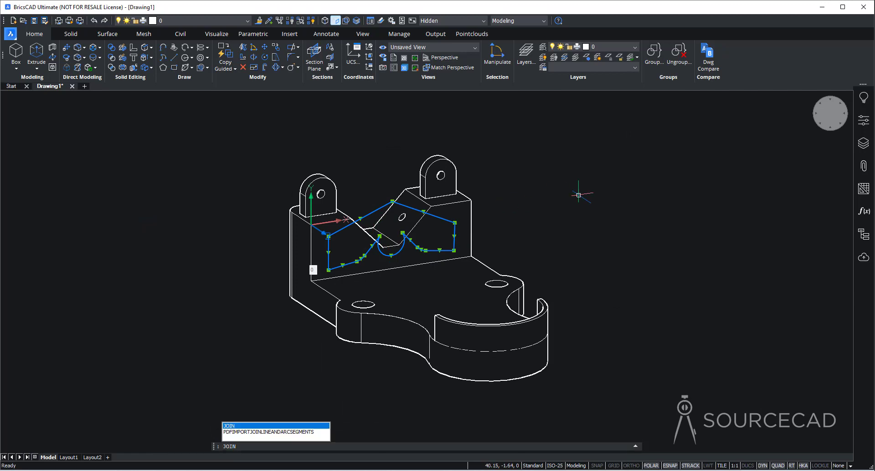
key("Return")
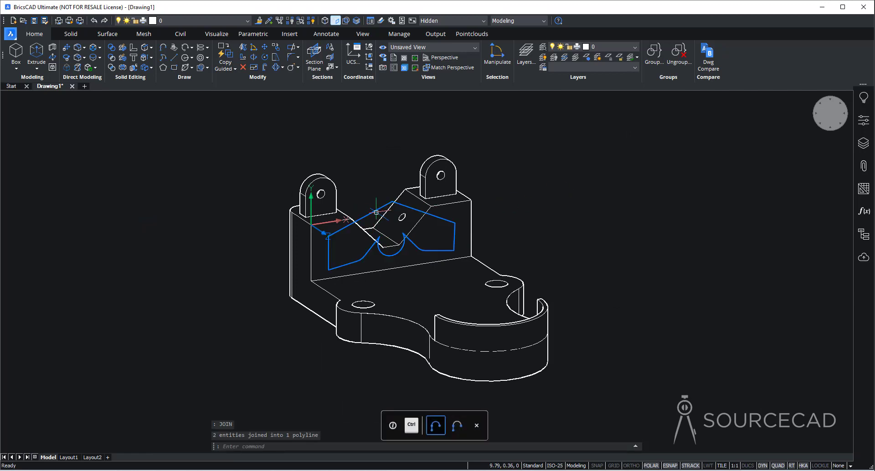
Extrude the closed profile forward along the plate, well past its curved raised end wall
left_click(38, 45)
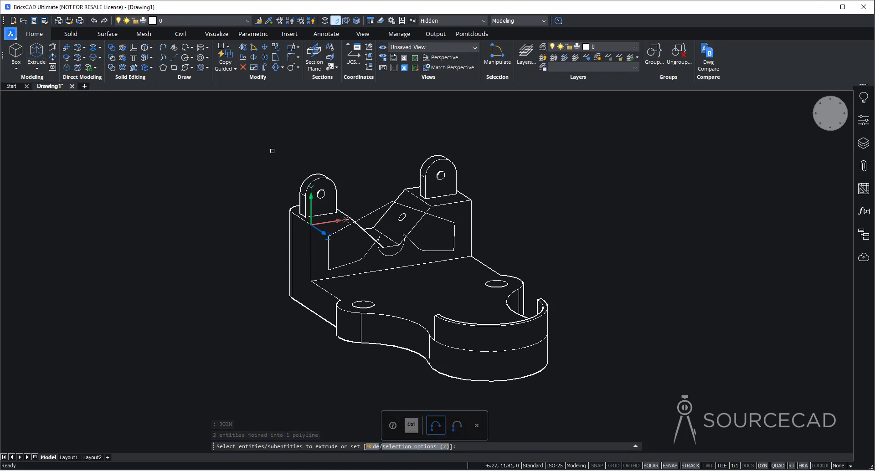
left_click(369, 213)
key("Return")
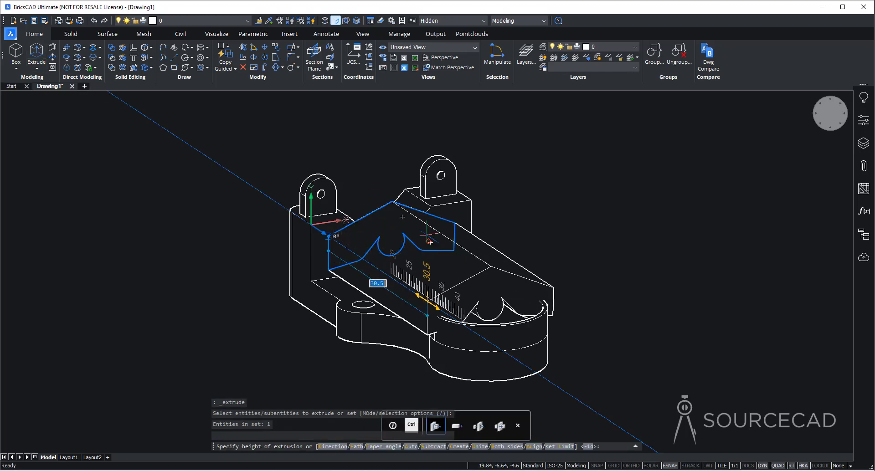
left_click(591, 347)
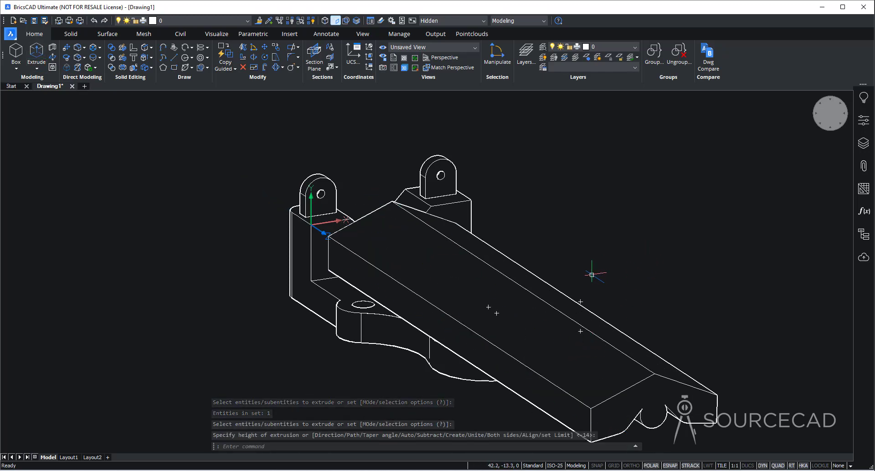
Subtract the extruded profile solid from the plate body to shape the top of the raised end wall
middle_click_drag(592, 277, 435, 262, "shift")
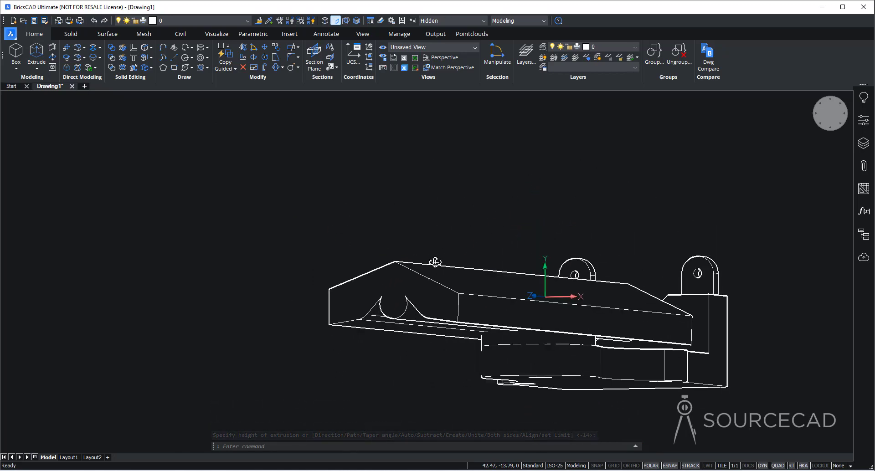
left_click(112, 59)
left_click(516, 339)
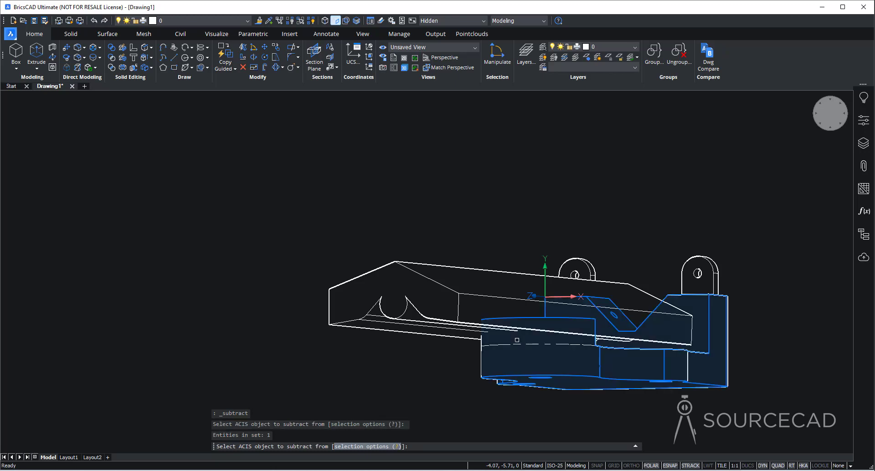
key("Return")
left_click(435, 290)
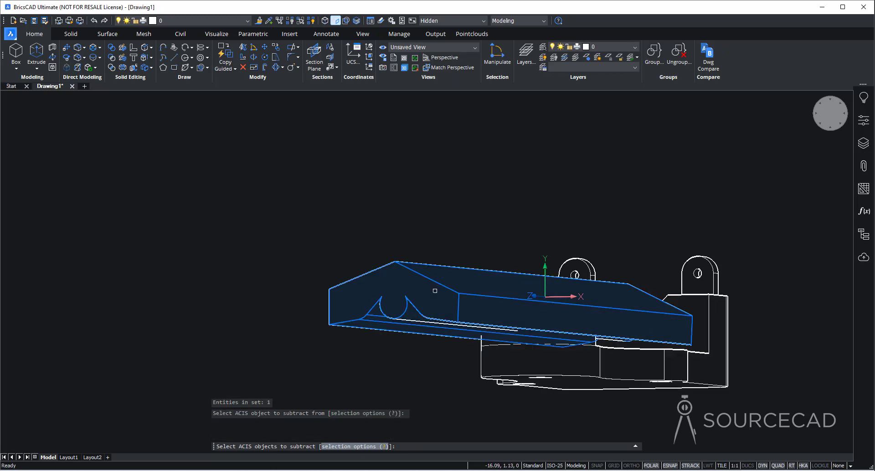
key("Return")
Erase the two leftover long lines extending from the V-groove past the raised end wall
middle_click_drag(466, 265, 483, 318, "shift")
middle_click_drag(585, 345, 649, 339, "shift")
left_click(679, 400)
left_click(619, 321)
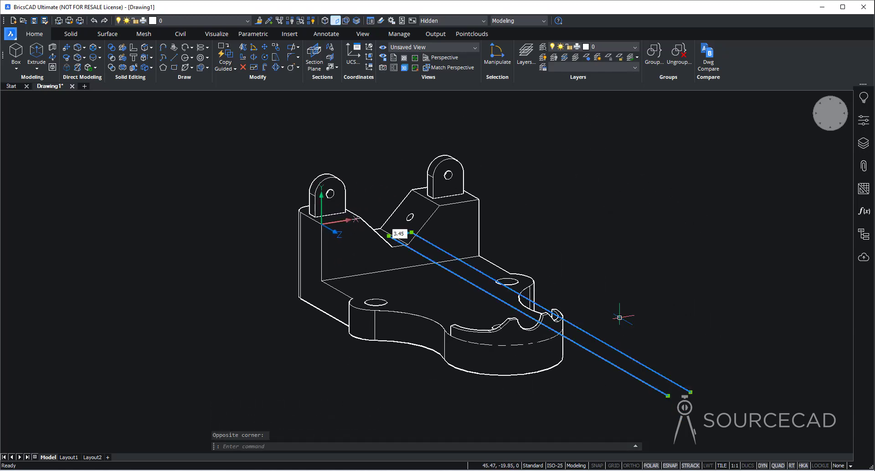
key("Delete")
scroll(570, 242, "up", 3)
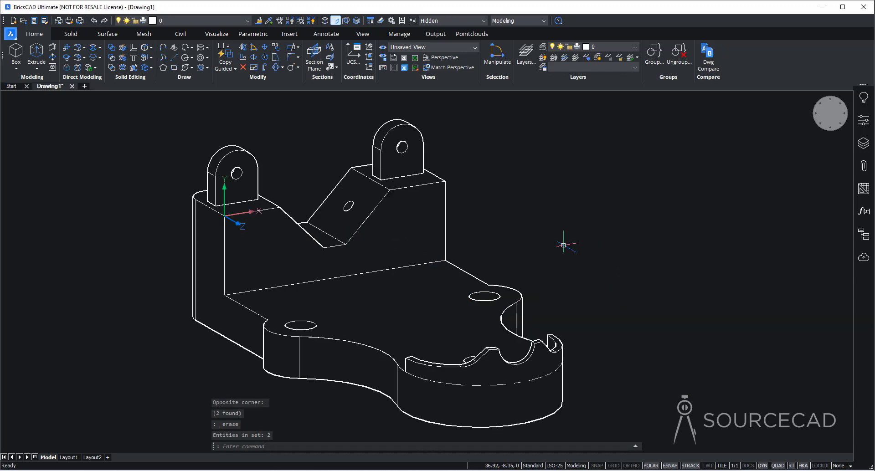
scroll(567, 242, "down", 5)
middle_click_drag(374, 272, 486, 320, "shift")
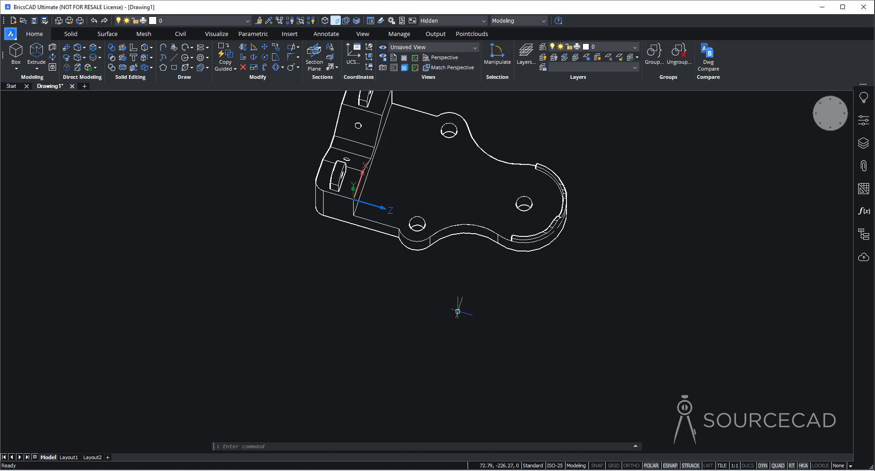
Fillet the inner edge where the V-grooved end block meets the plate's top face with a radius of 1
middle_click_drag(456, 306, 366, 273, "shift")
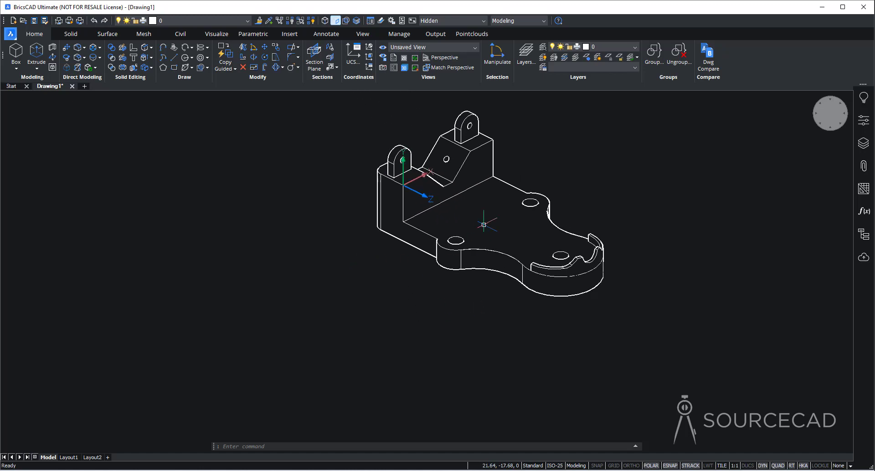
mouse_move(494, 222)
middle_click_drag(549, 175, 508, 192)
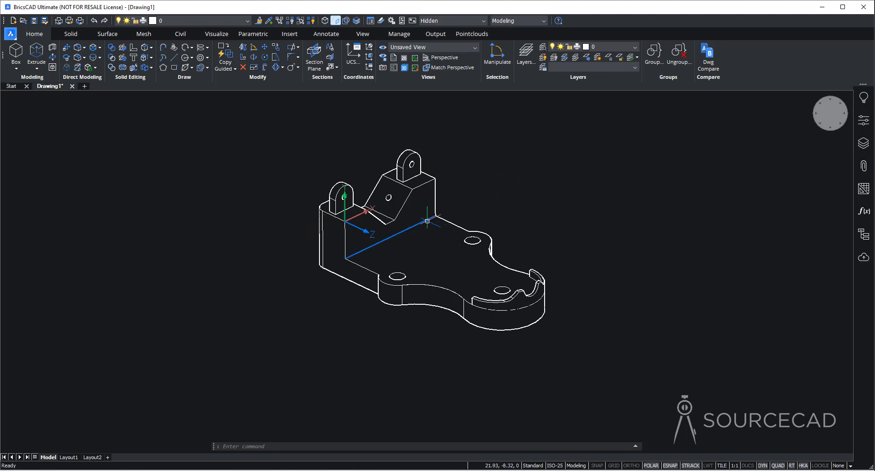
mouse_move(428, 220)
left_click(73, 35)
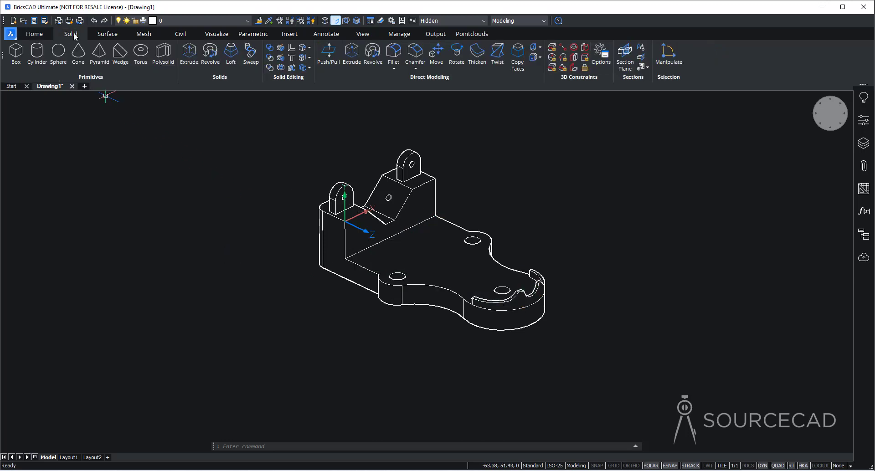
left_click(393, 68)
left_click(413, 82)
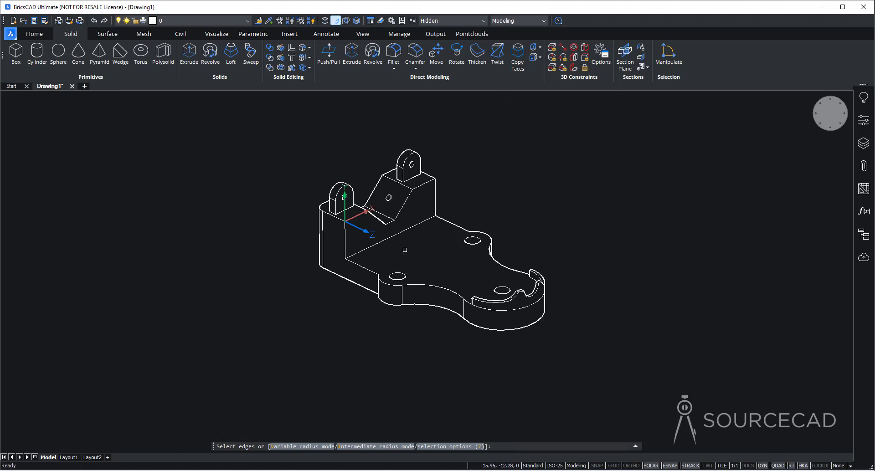
left_click(408, 230)
key("Return")
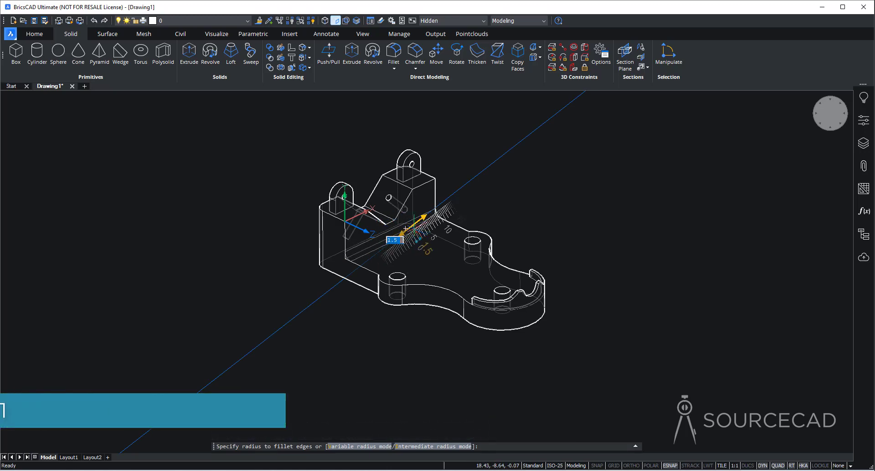
type("1")
key("Return")
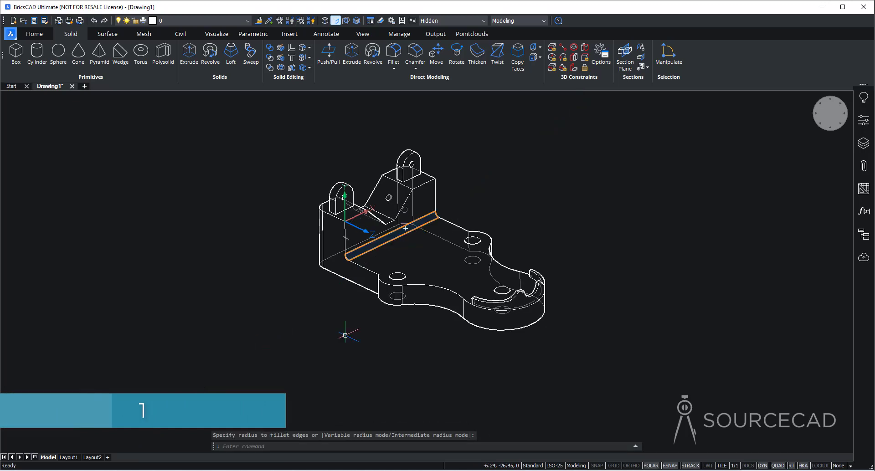